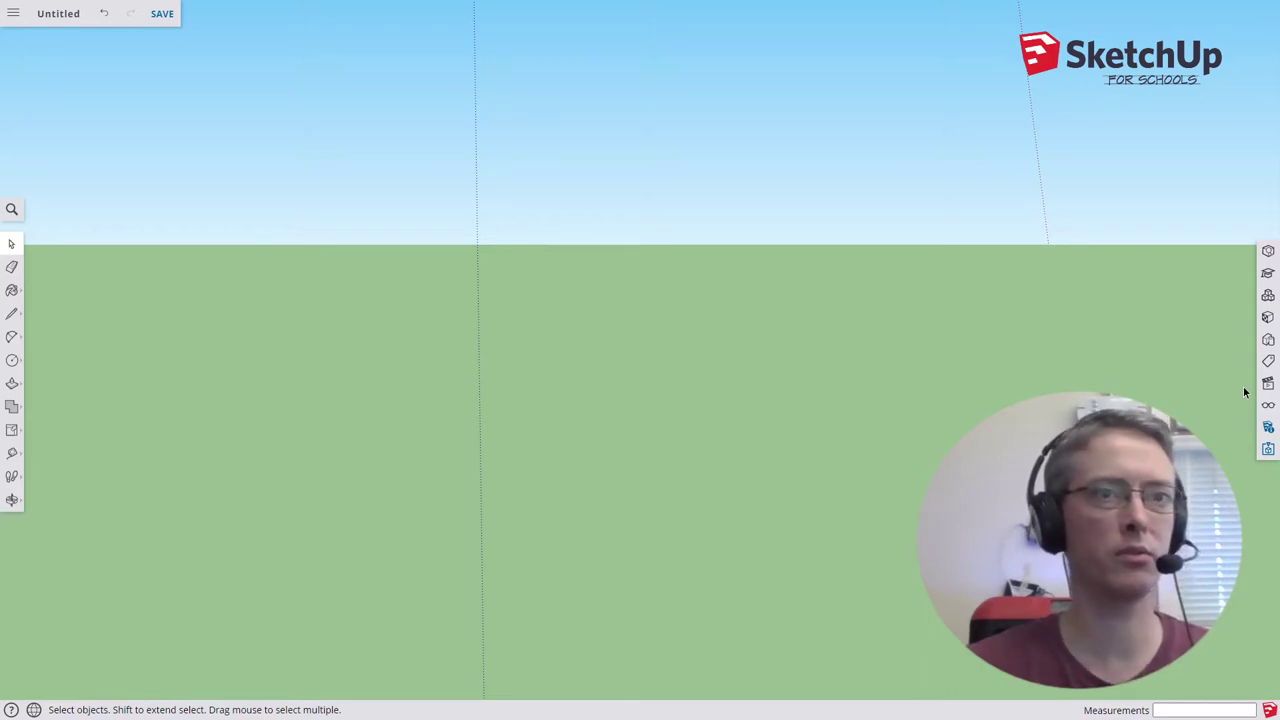
Orbit the camera to look down onto the ground plane around the origin.
{"action": "left_click", "coordinate": [12, 500]}
{"action": "left_click", "coordinate": [45, 554]}
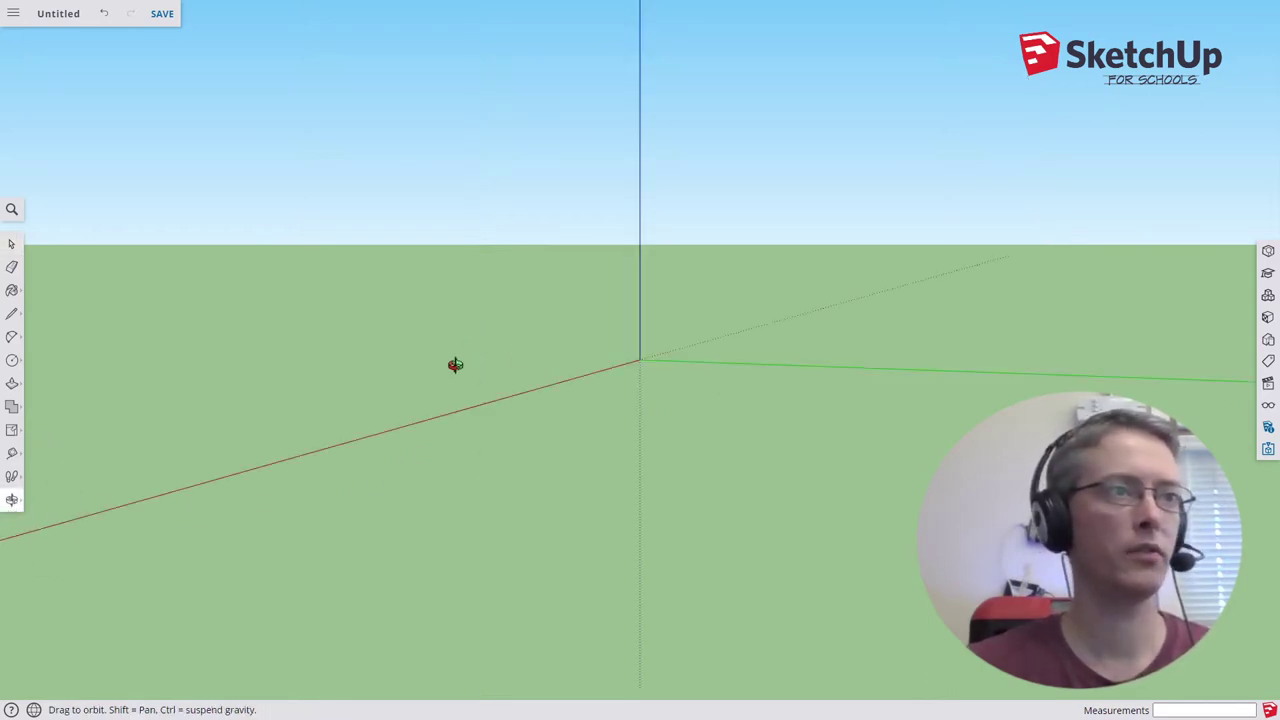
{"action": "left_click_drag", "start_coordinate": [428, 368], "coordinate": [902, 474]}
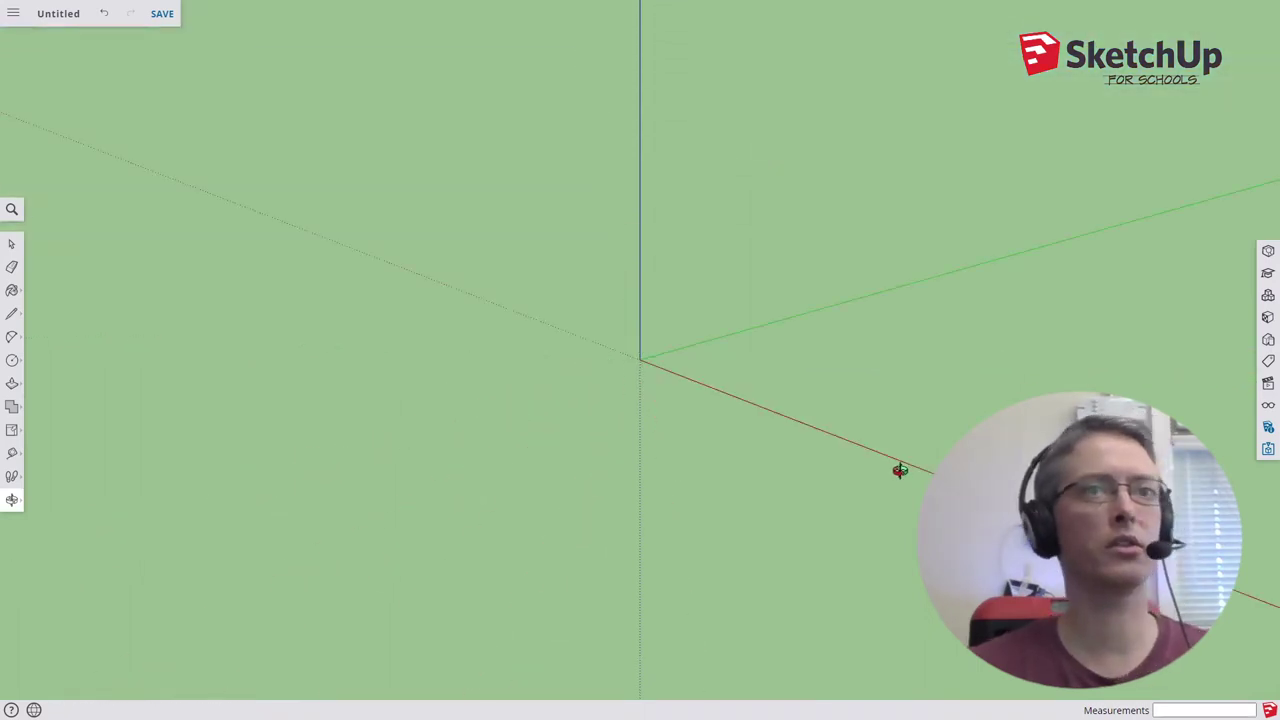
{"action": "left_click_drag", "start_coordinate": [766, 357], "coordinate": [702, 412]}
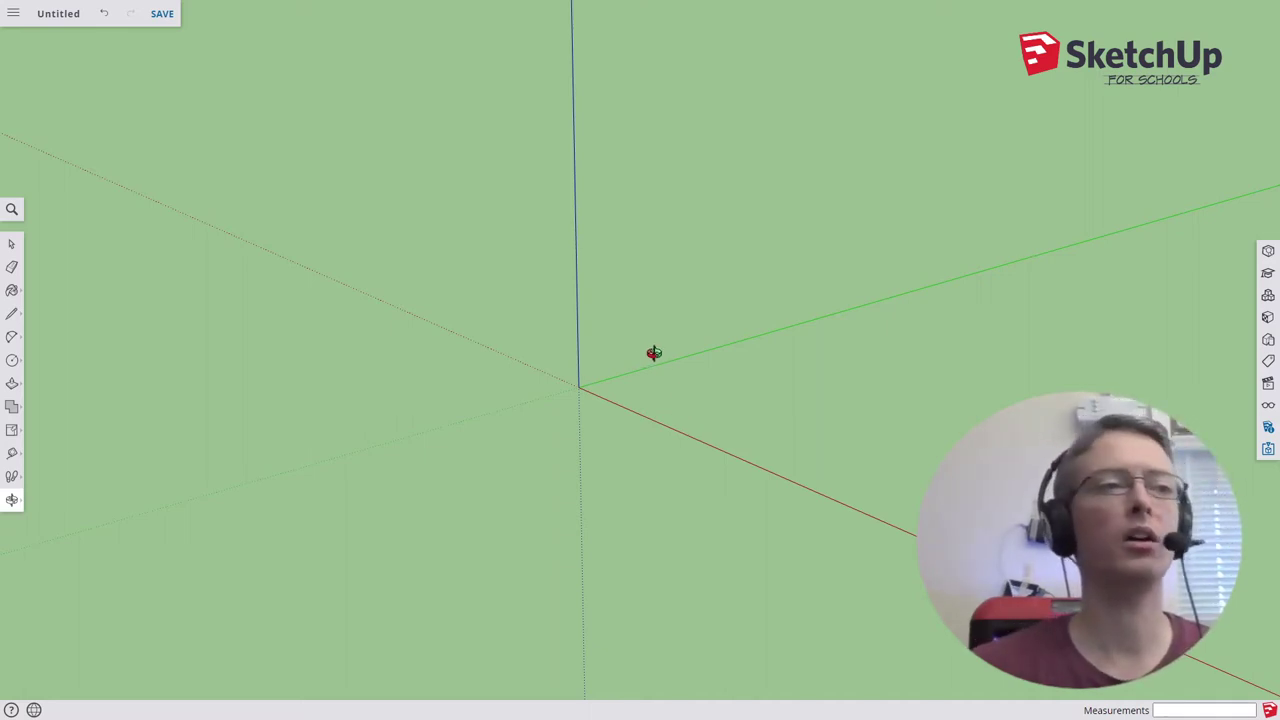
Draw a 12-sided circle with a 200 mm radius centred on the origin.
{"action": "key", "text": "c"}
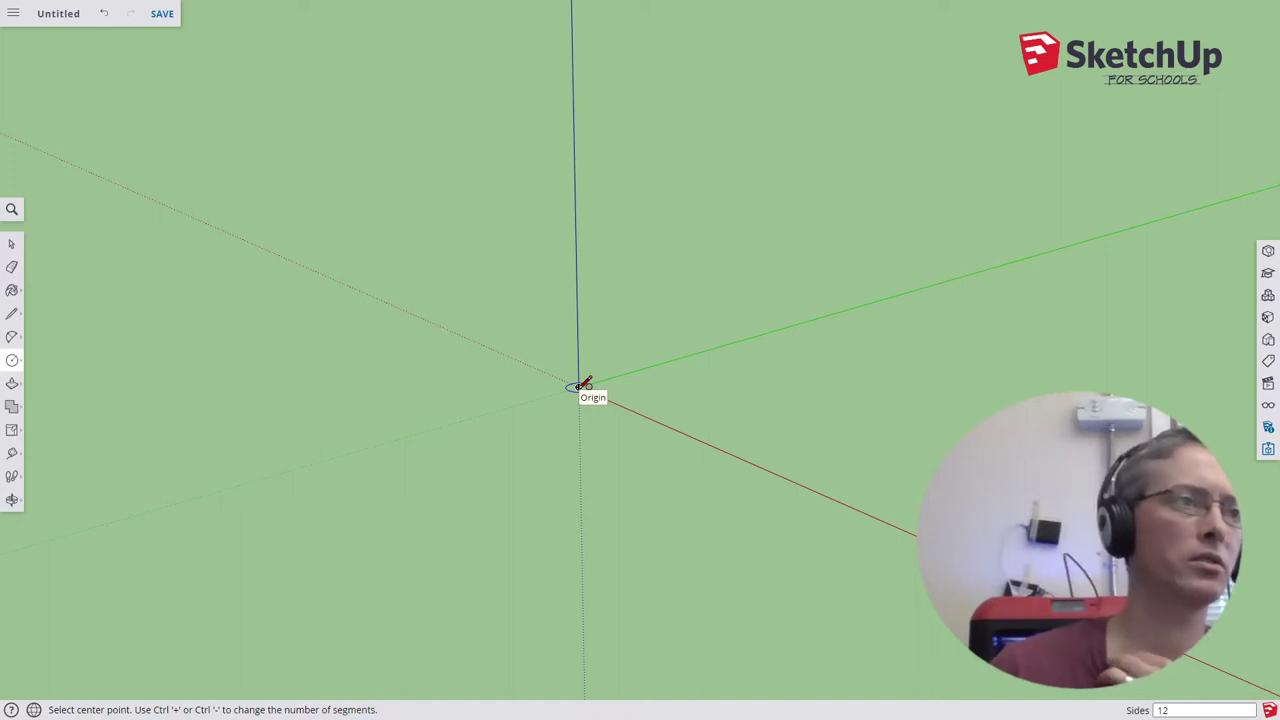
{"action": "left_click", "coordinate": [579, 386]}
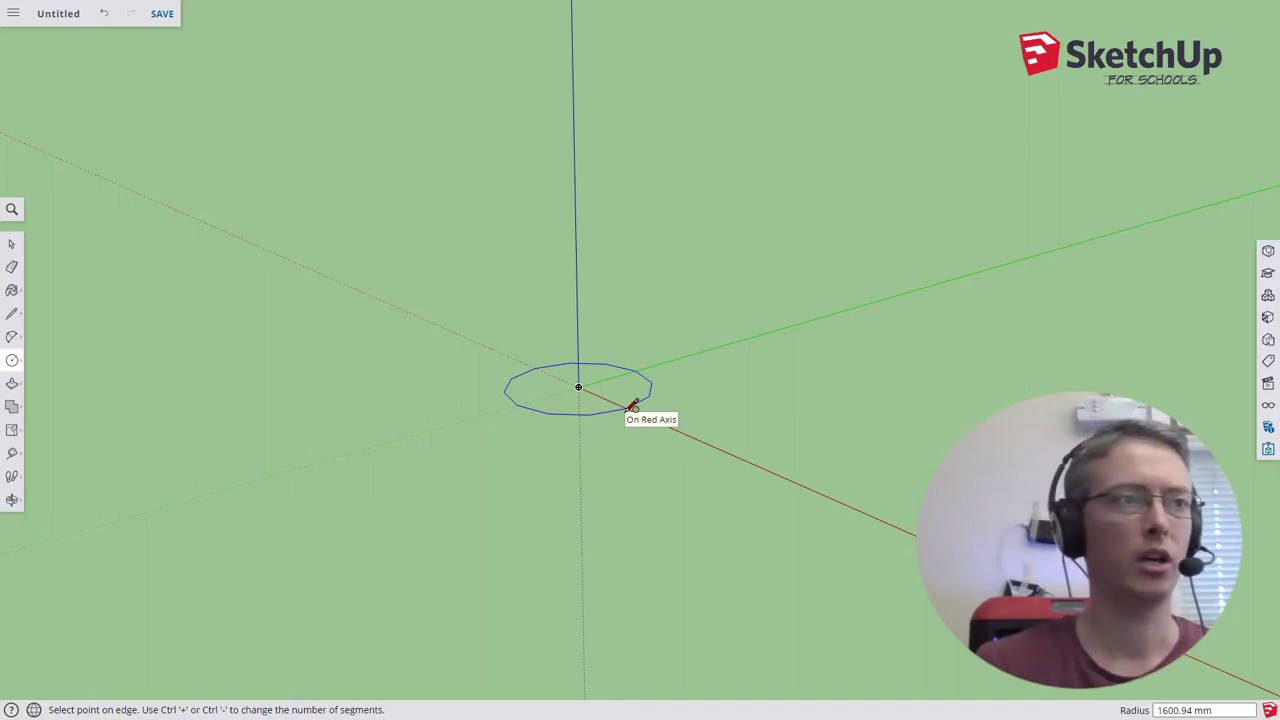
{"action": "key", "text": "Escape"}
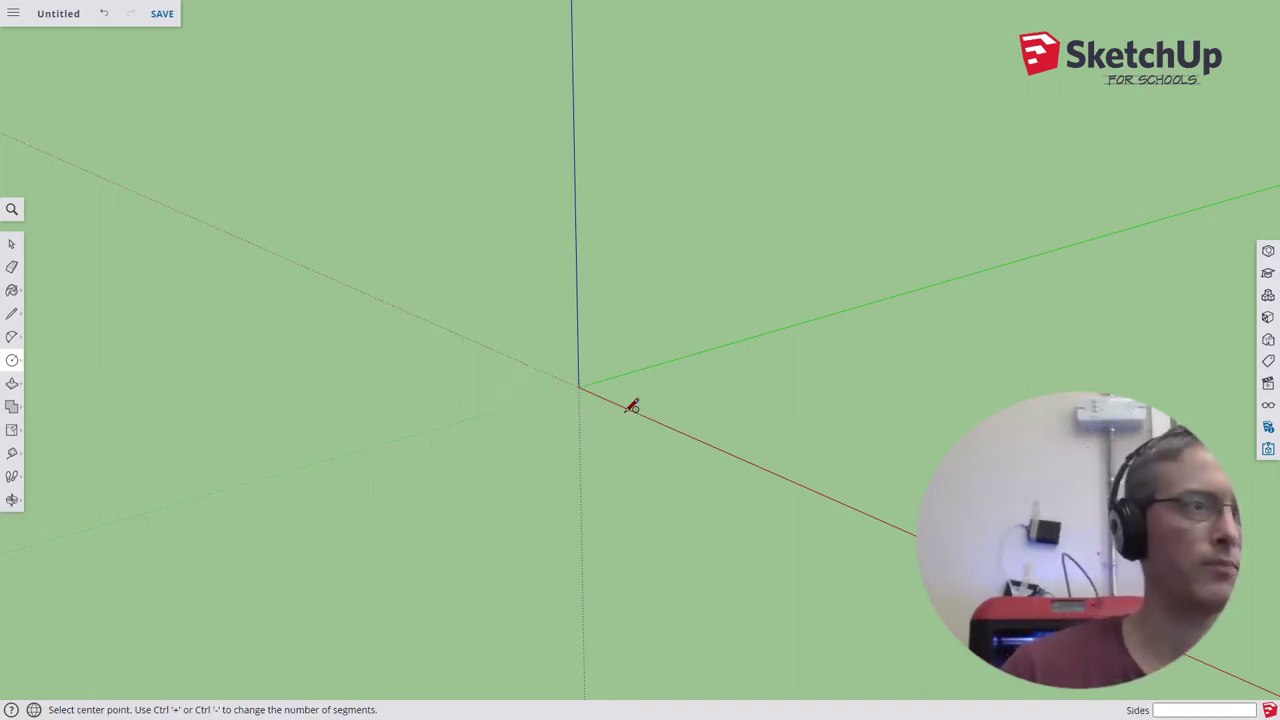
{"action": "type", "text": "12"}
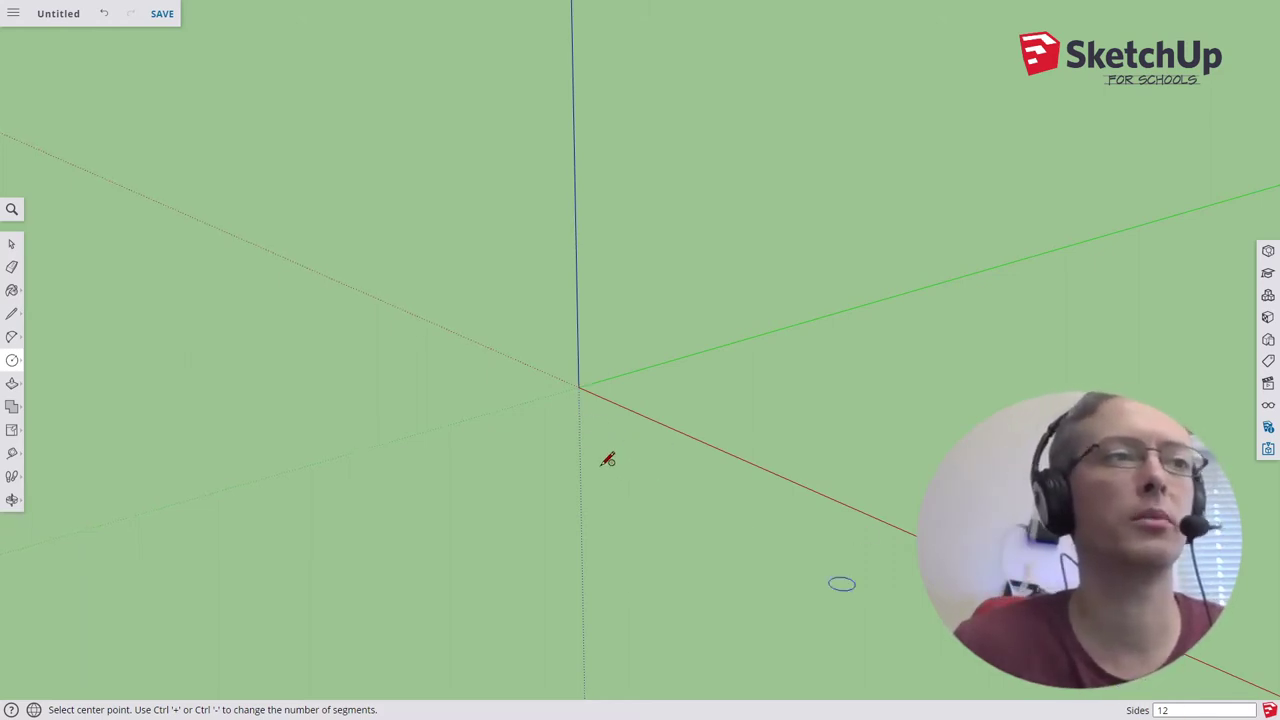
{"action": "left_click", "coordinate": [578, 387]}
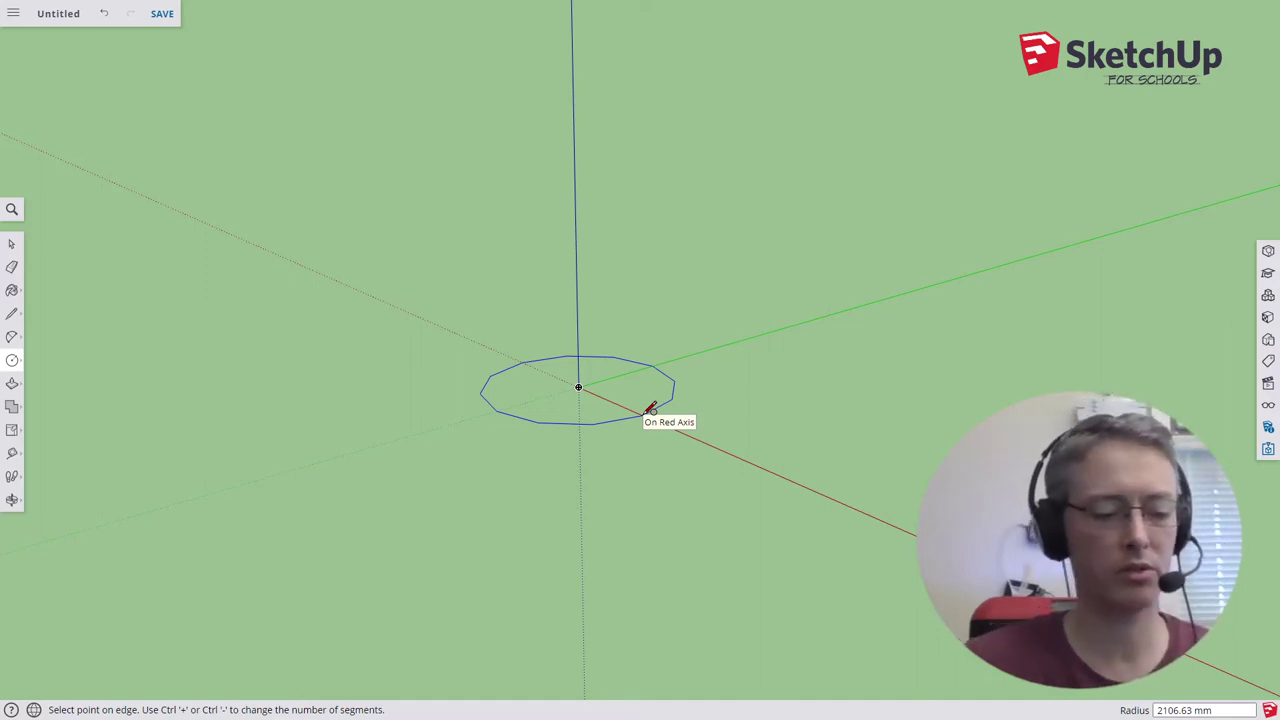
{"action": "type", "text": "200"}
{"action": "key", "text": "Return"}
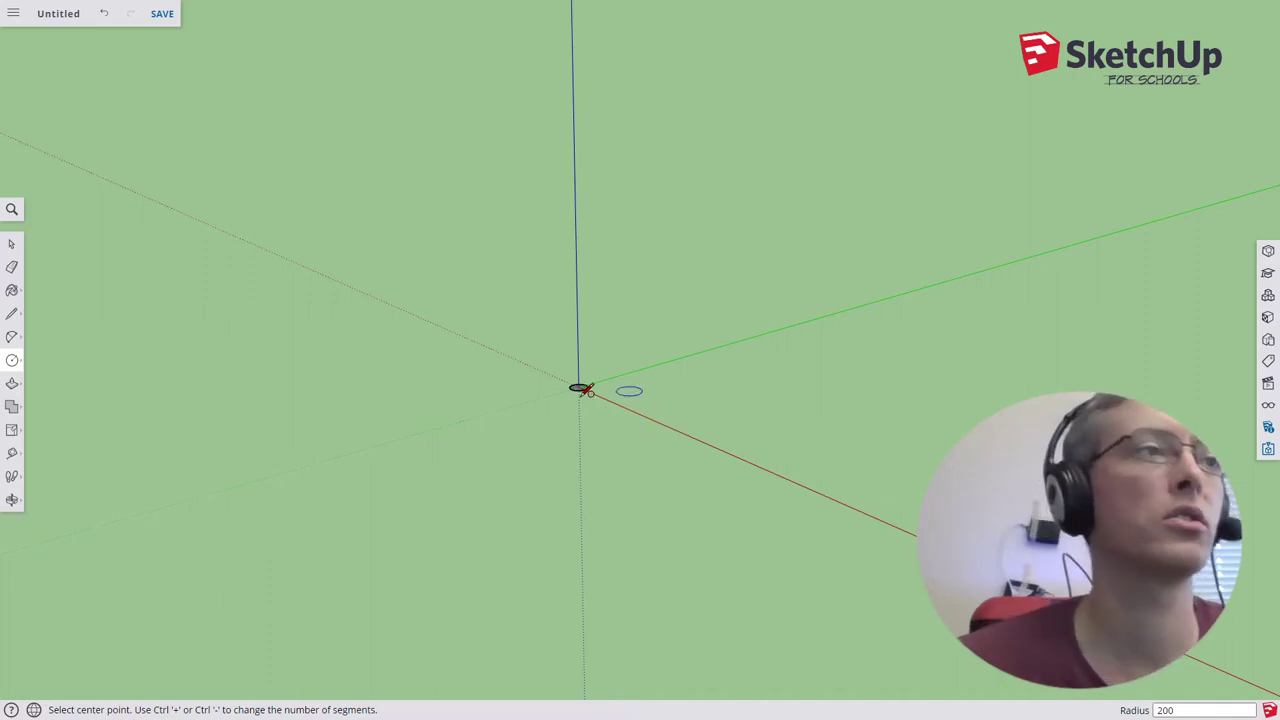
{"action": "scroll", "coordinate": [580, 381], "scroll_direction": "up", "scroll_amount": 3}
{"action": "scroll", "coordinate": [593, 380], "scroll_direction": "up", "scroll_amount": 5}
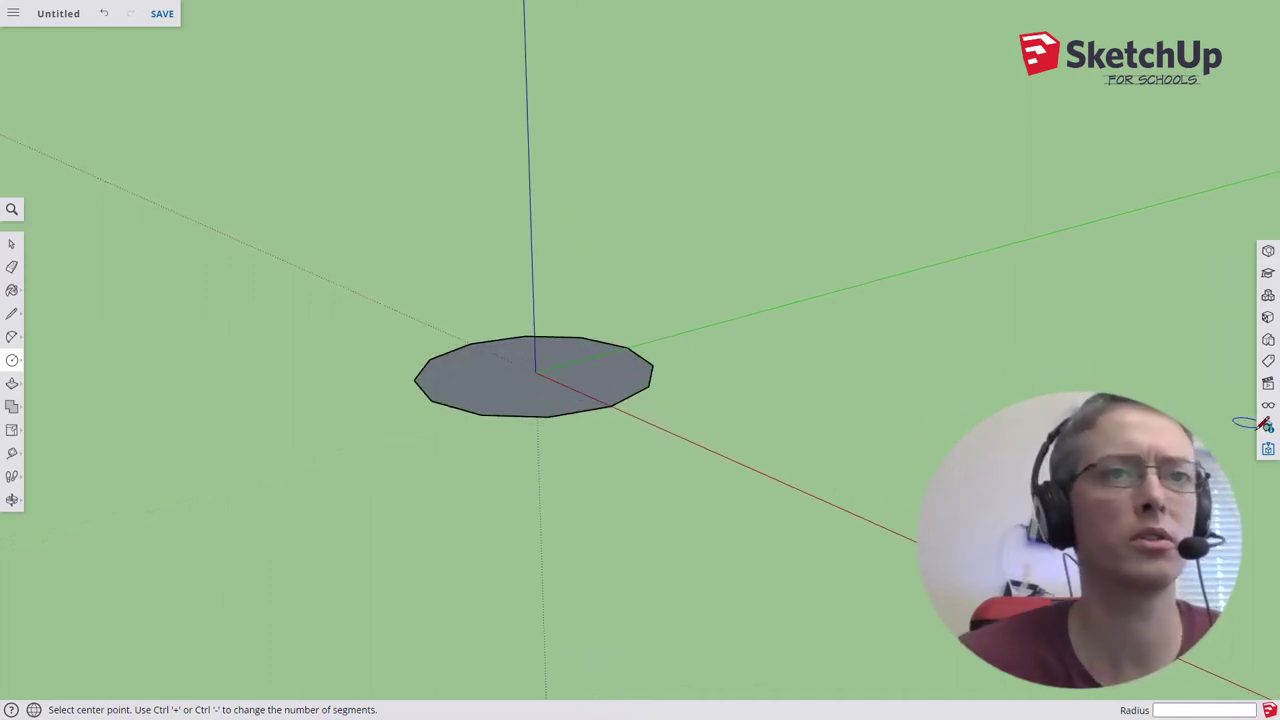
{"action": "left_click", "coordinate": [1260, 430]}
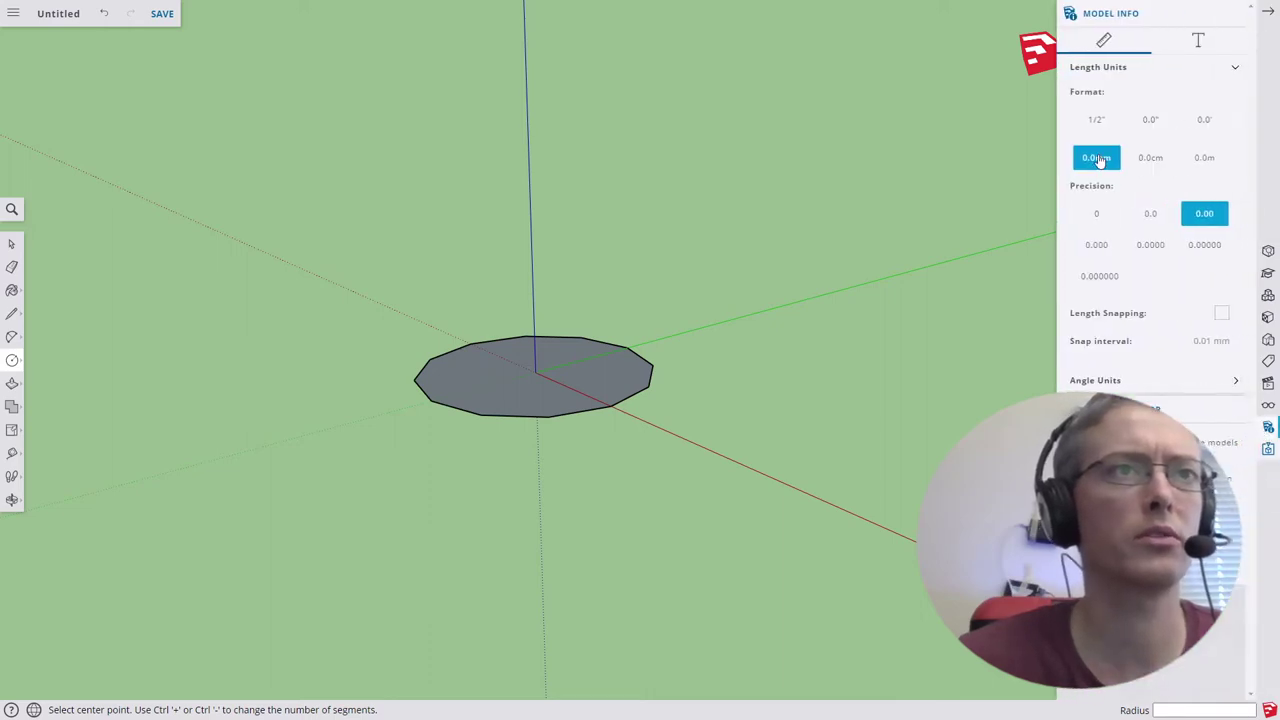
{"action": "left_click", "coordinate": [1267, 12]}
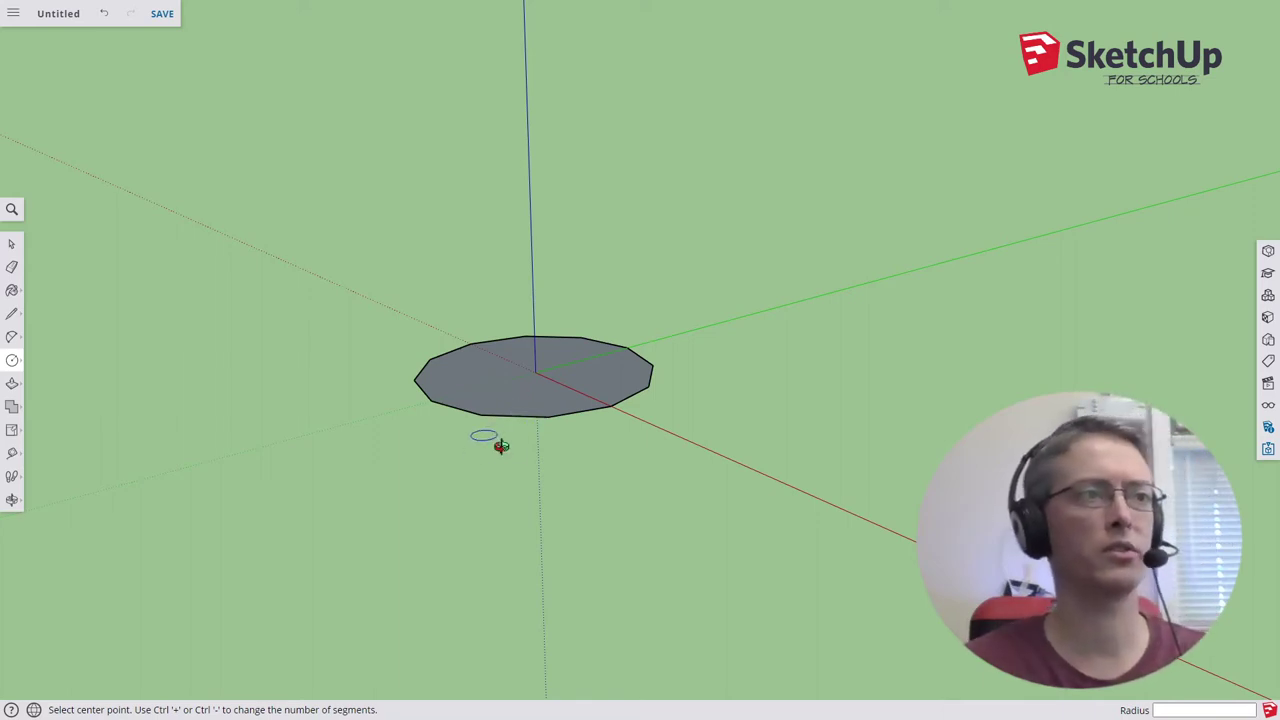
{"action": "middle_click_drag", "start_coordinate": [500, 449], "coordinate": [716, 408]}
{"action": "scroll", "coordinate": [716, 408], "scroll_direction": "up", "scroll_amount": 5}
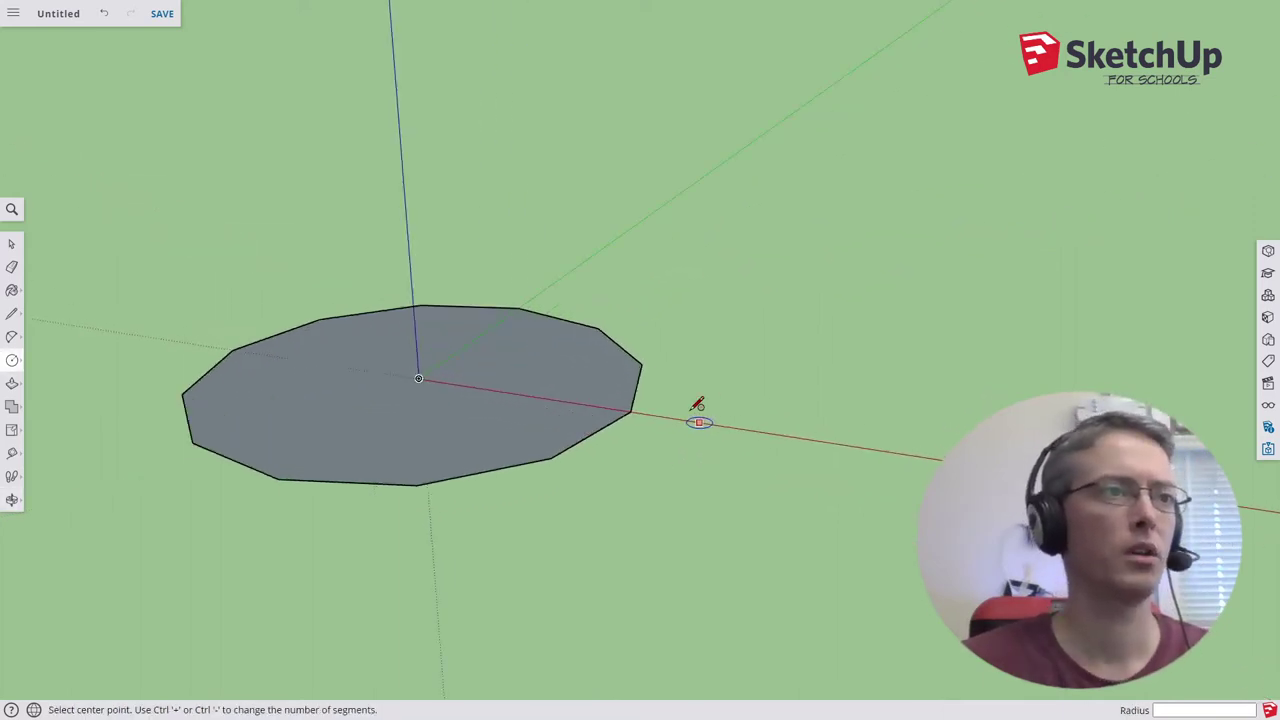
{"action": "middle_click_drag", "start_coordinate": [655, 377], "coordinate": [709, 409]}
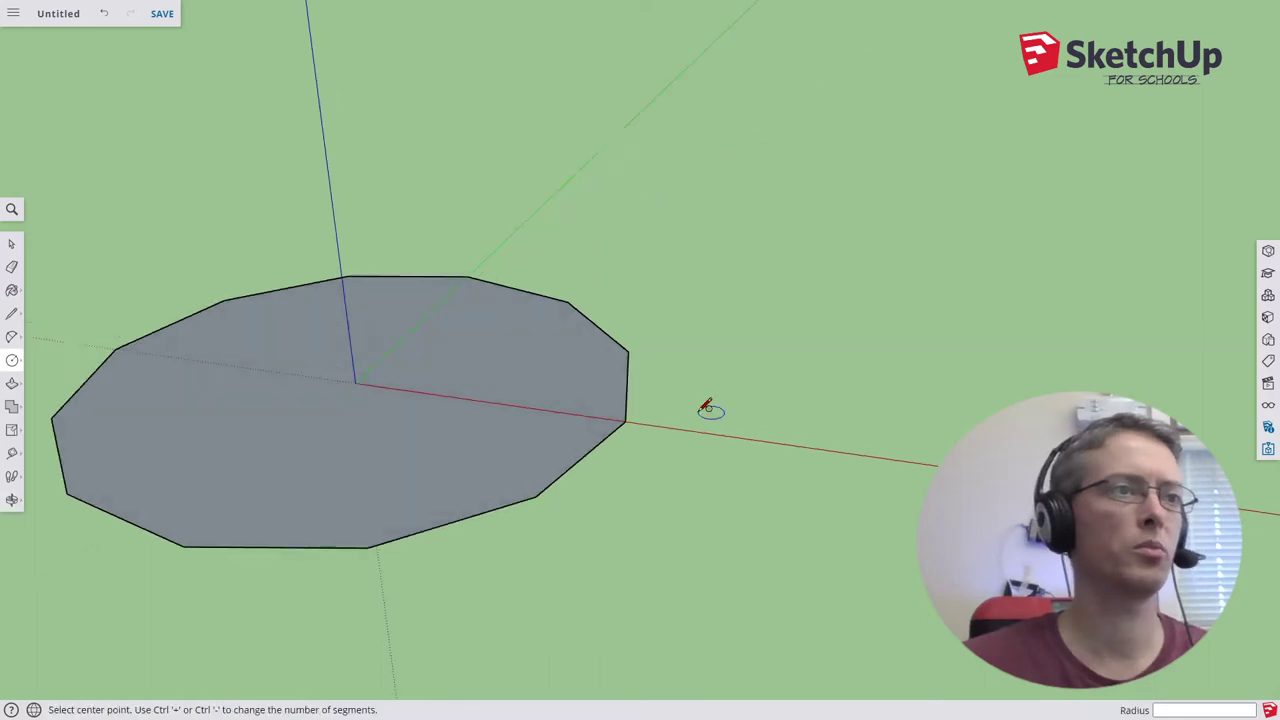
{"action": "key", "text": "a"}
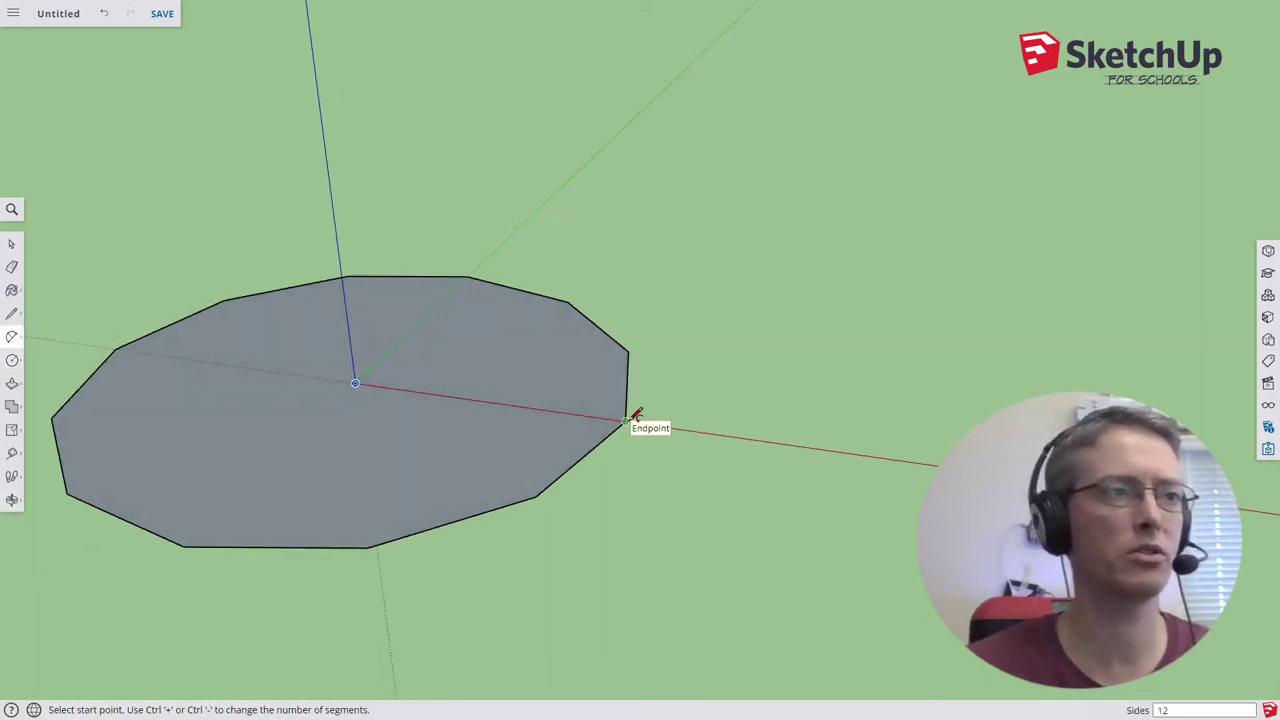
Arc outward between one right-hand edge's two vertices, then select the new bulge face.
{"action": "left_click", "coordinate": [628, 351]}
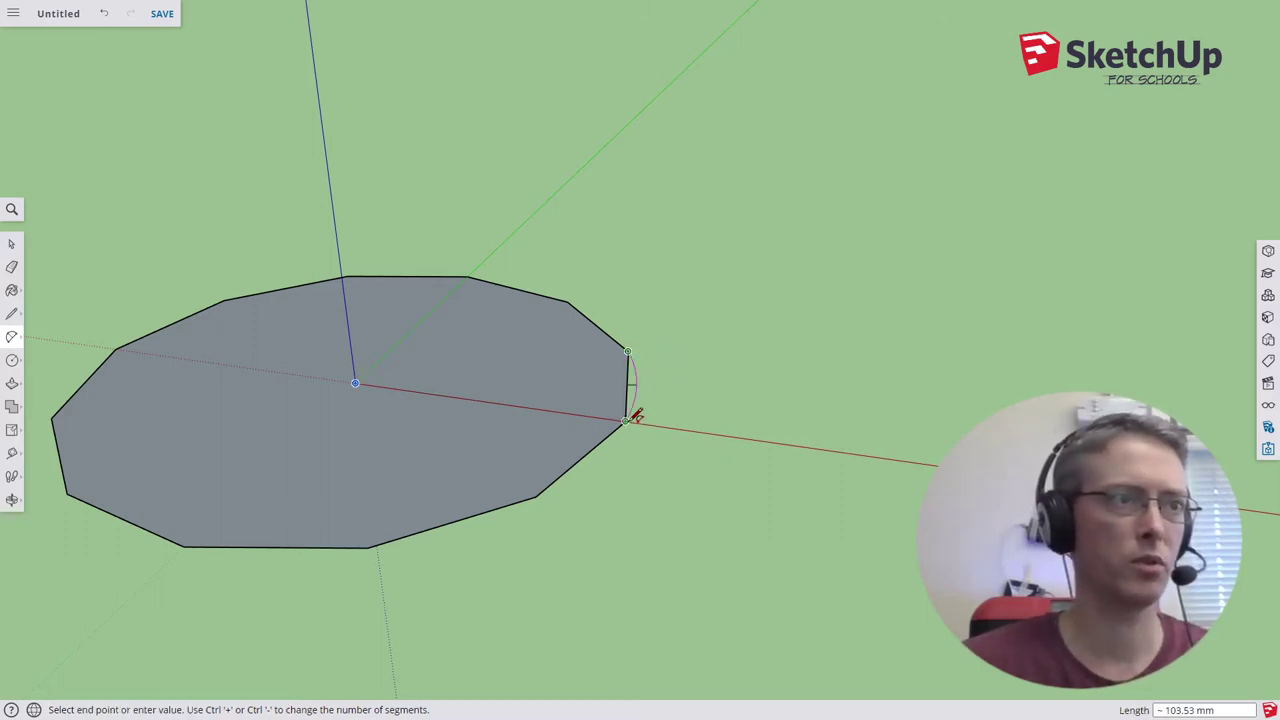
{"action": "left_click", "coordinate": [625, 421]}
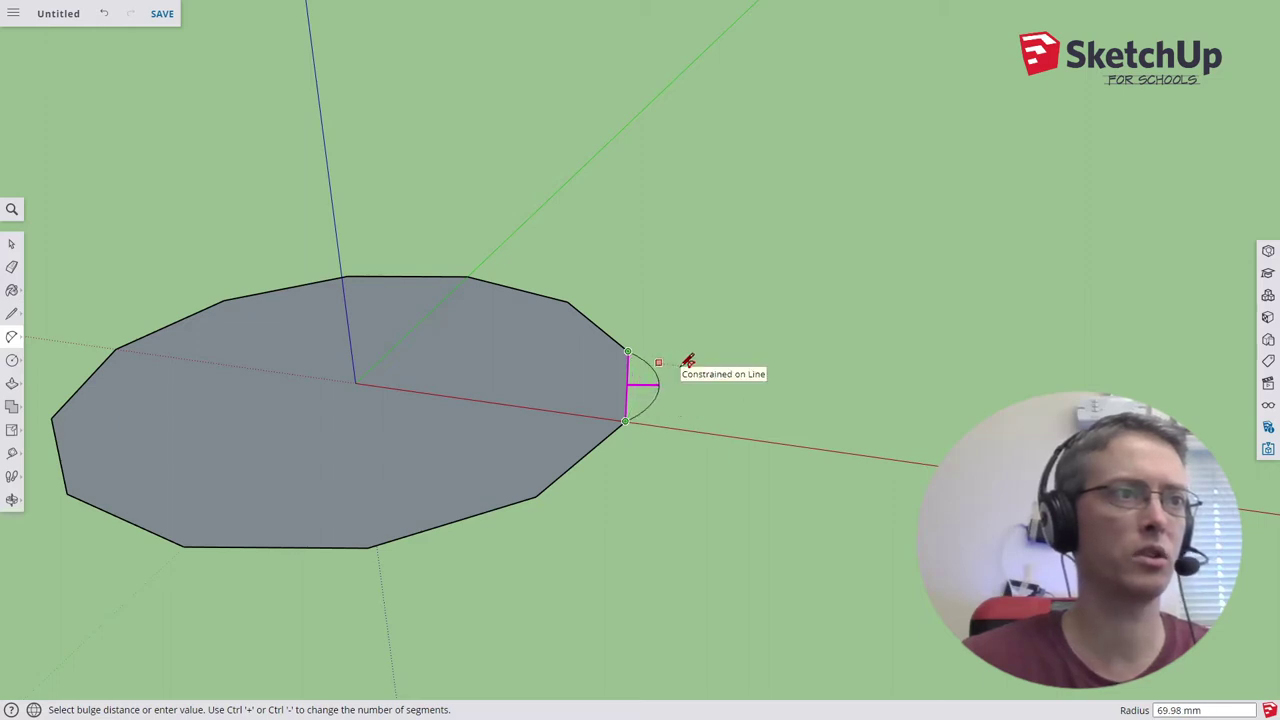
{"action": "left_click", "coordinate": [688, 361]}
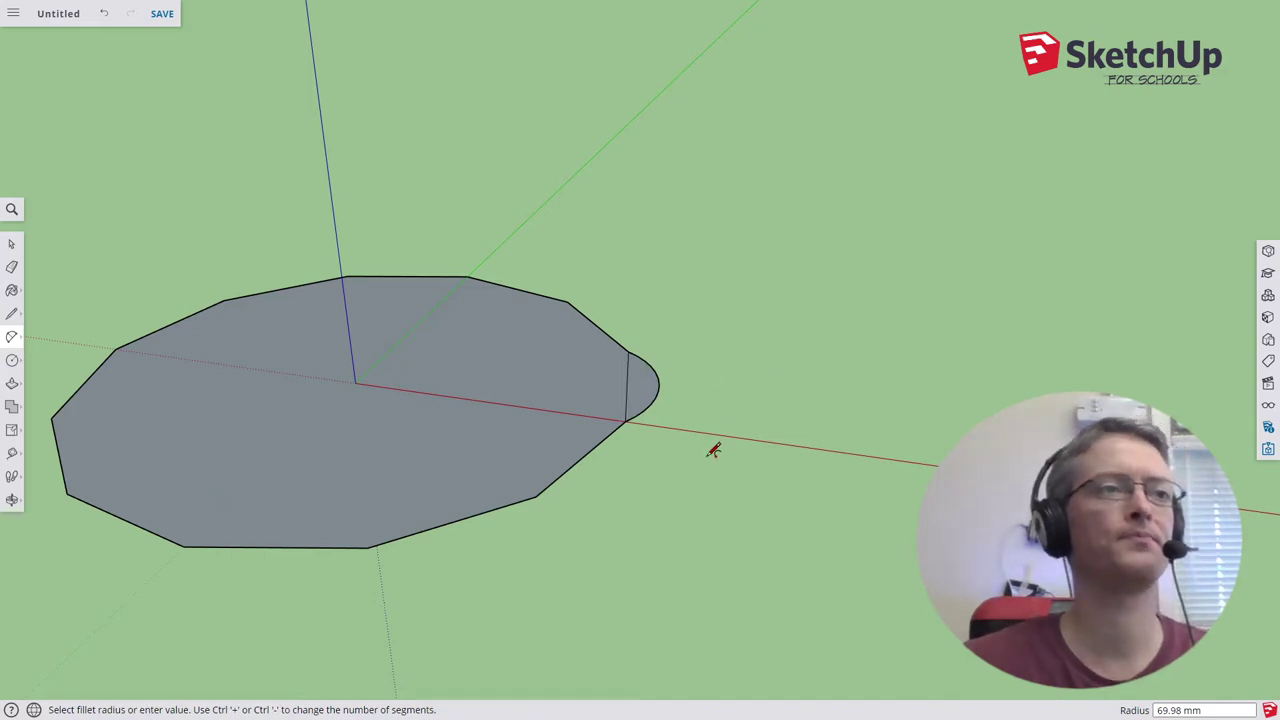
{"action": "key", "text": "space"}
{"action": "left_click", "coordinate": [645, 398]}
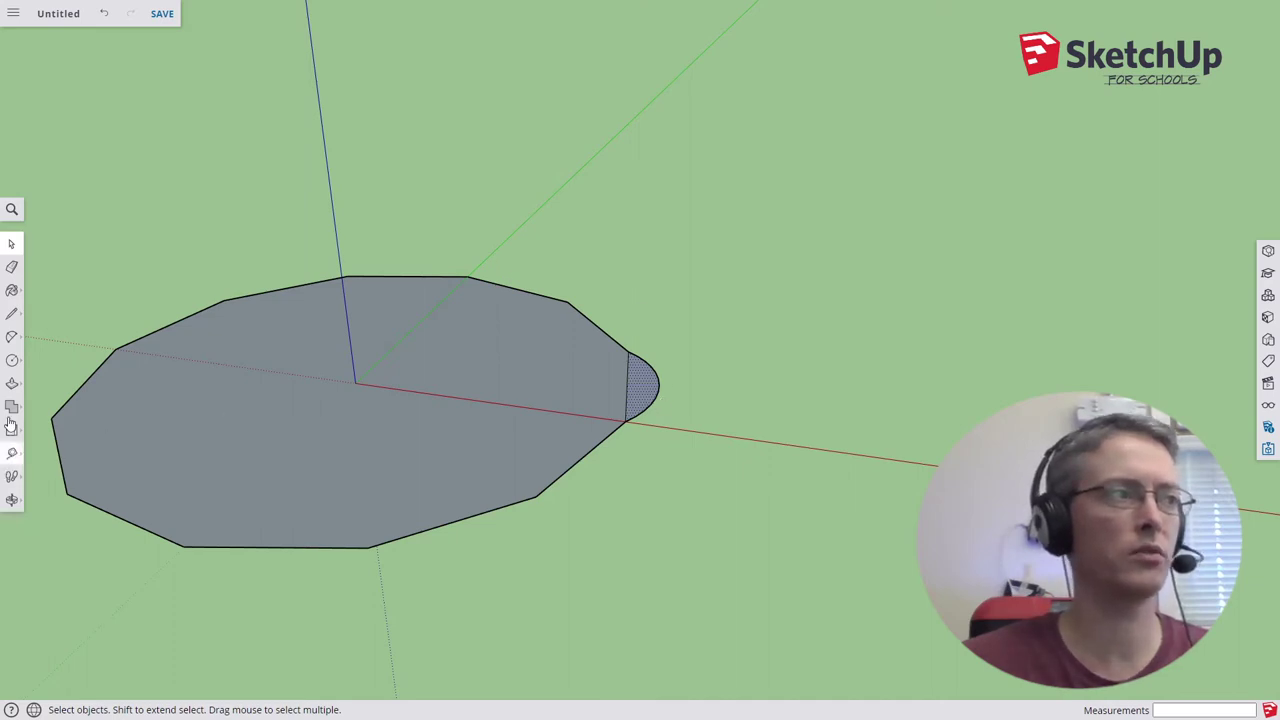
Rotate-copy the scallop 30° about the origin and array it x11 around every edge.
{"action": "key", "text": "q"}
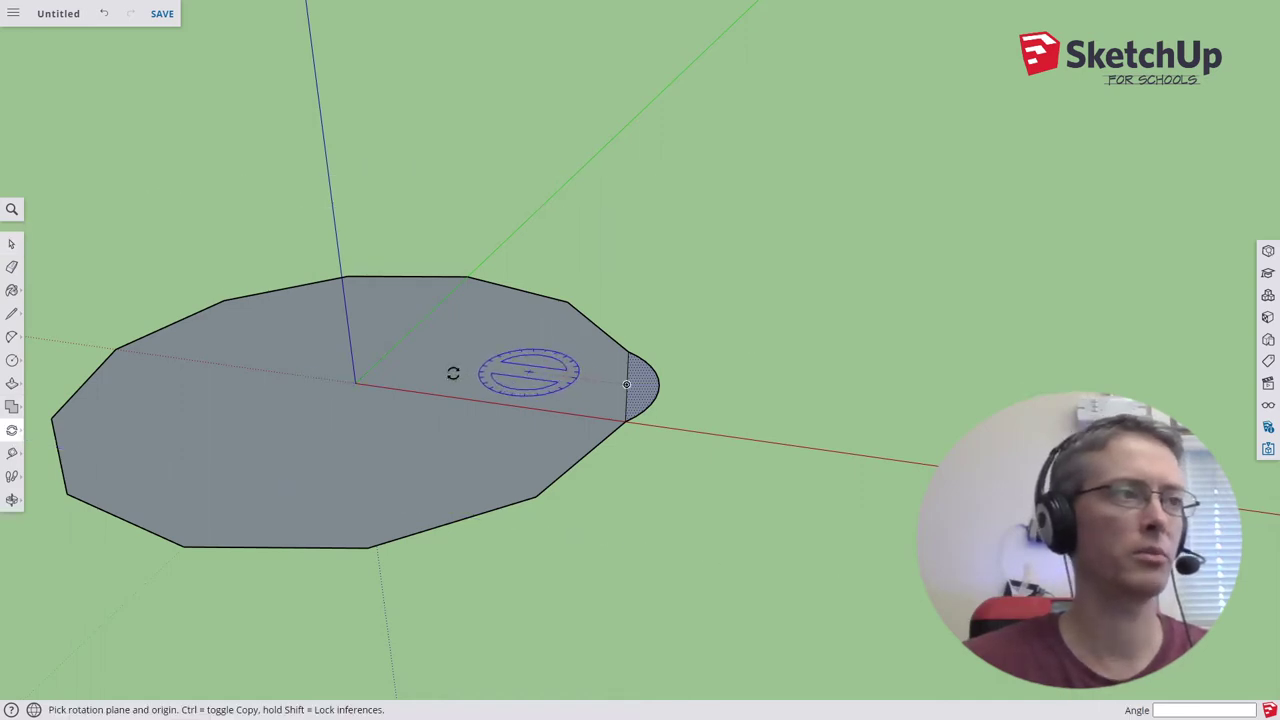
{"action": "key", "text": "space"}
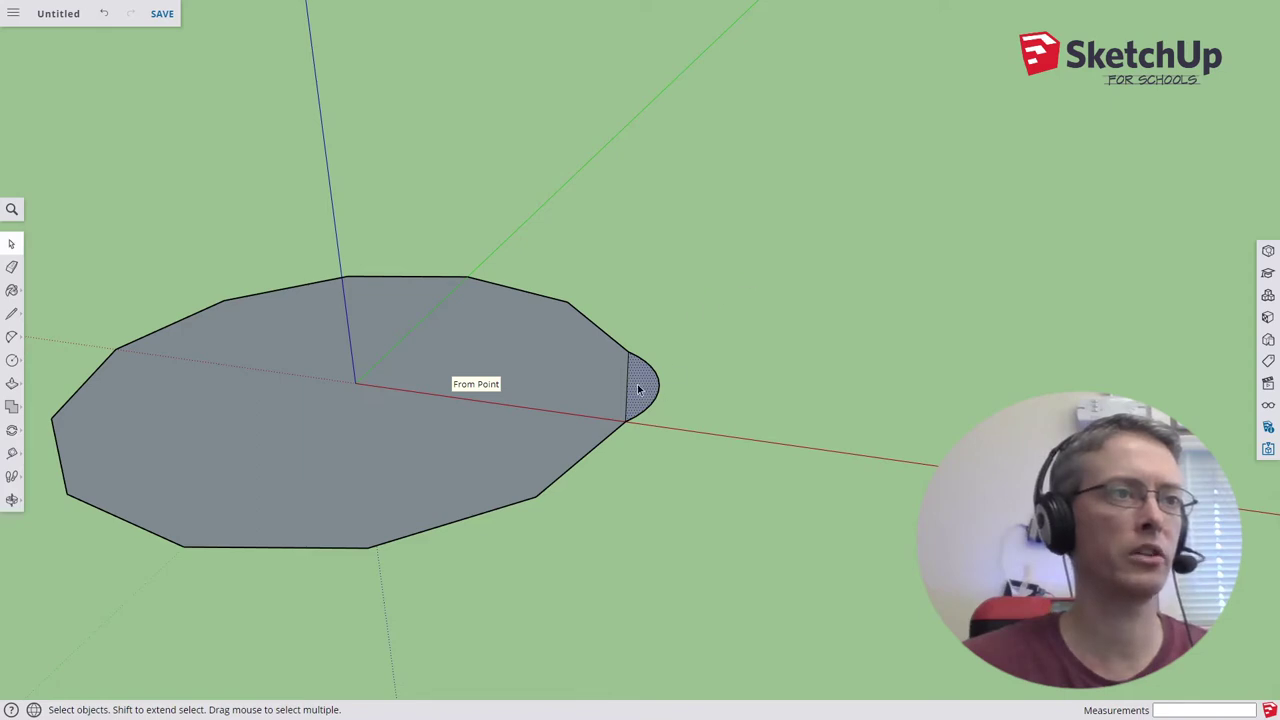
{"action": "key", "text": "q"}
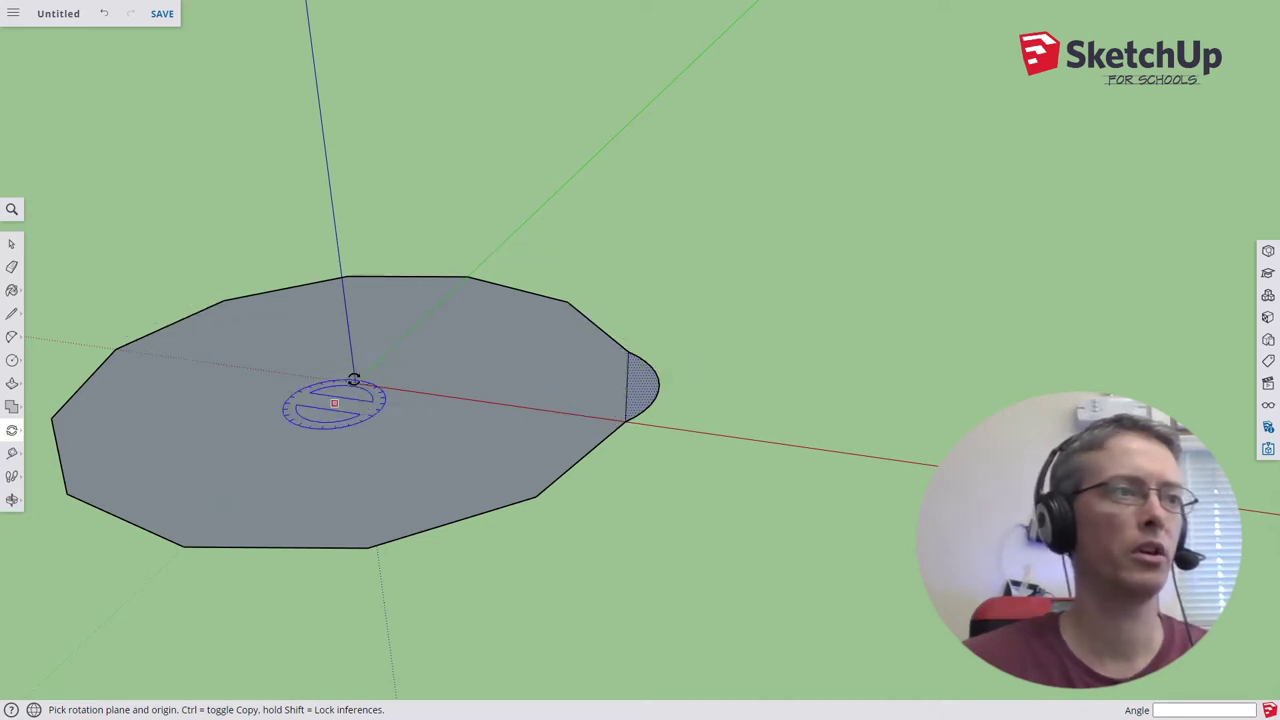
{"action": "left_click", "coordinate": [357, 381]}
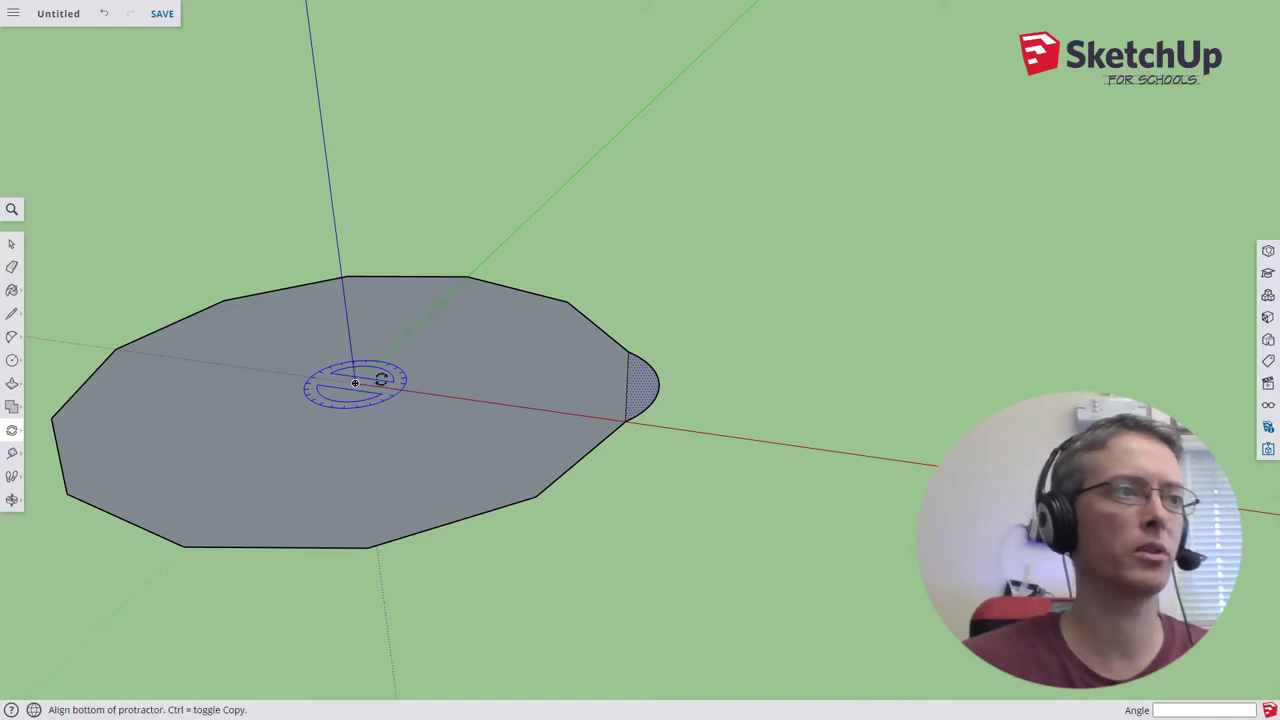
{"action": "left_click", "coordinate": [627, 353]}
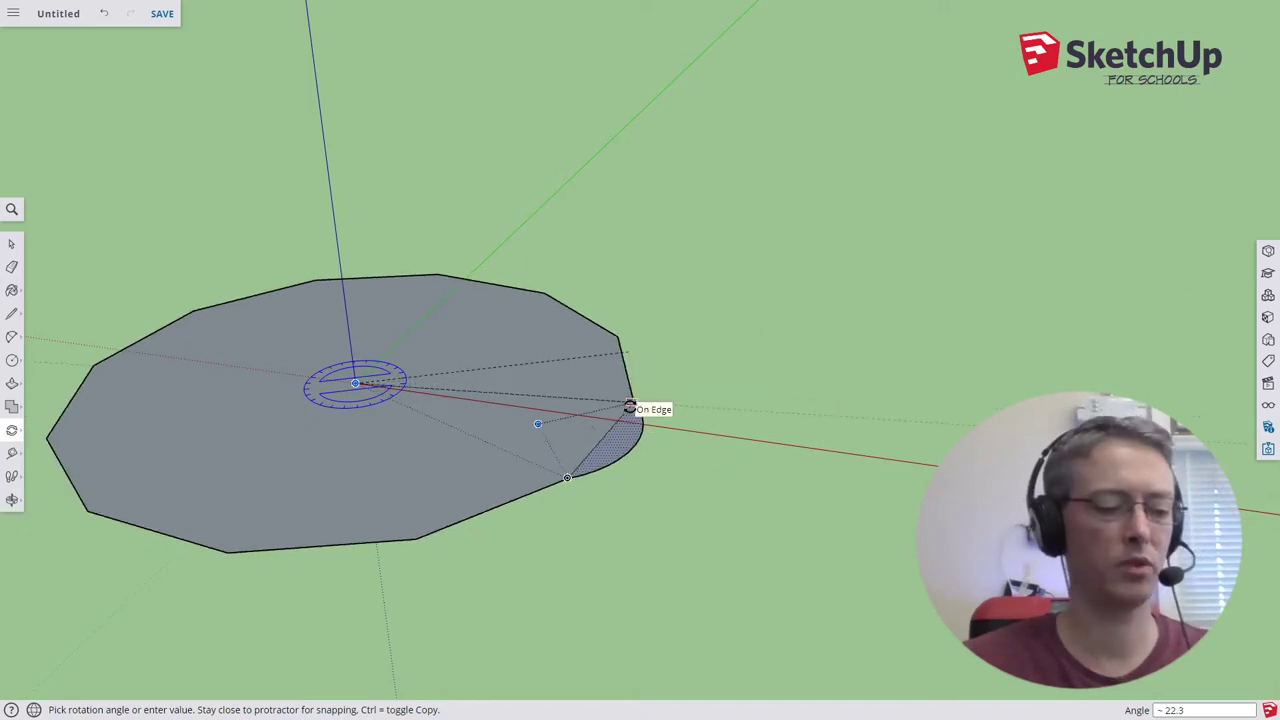
{"action": "left_click", "coordinate": [629, 408]}
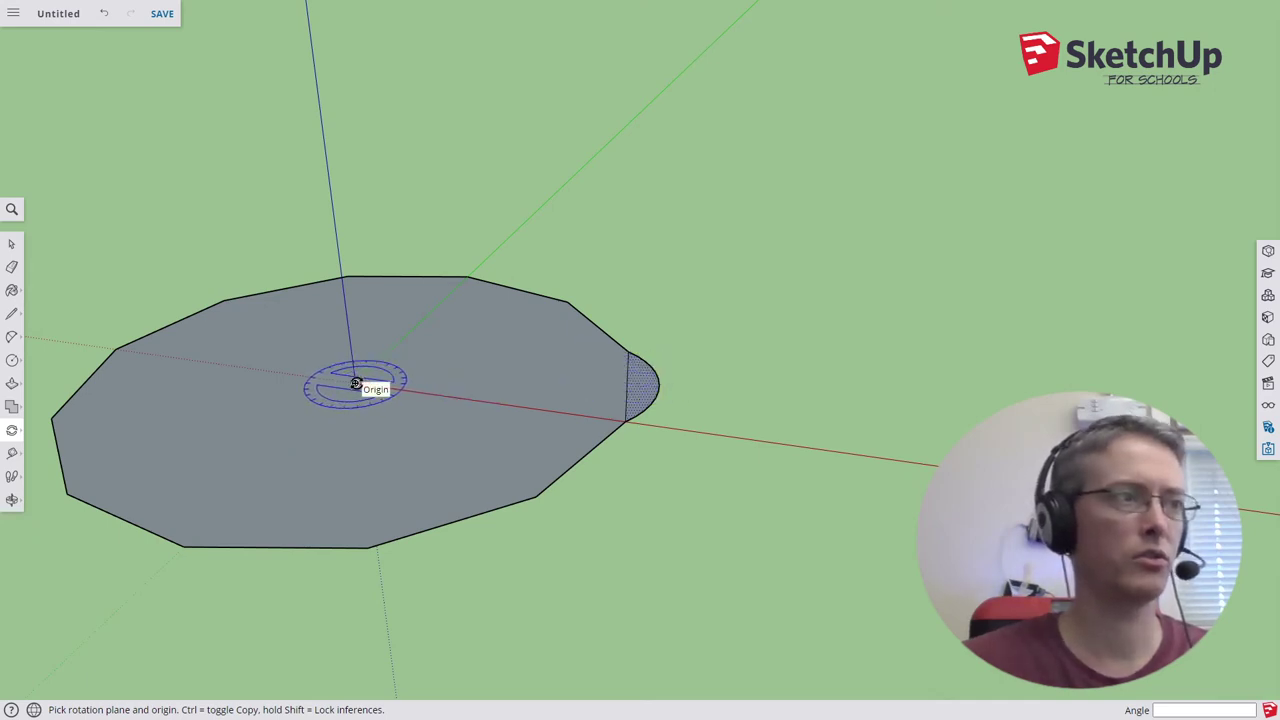
{"action": "left_click", "coordinate": [355, 383]}
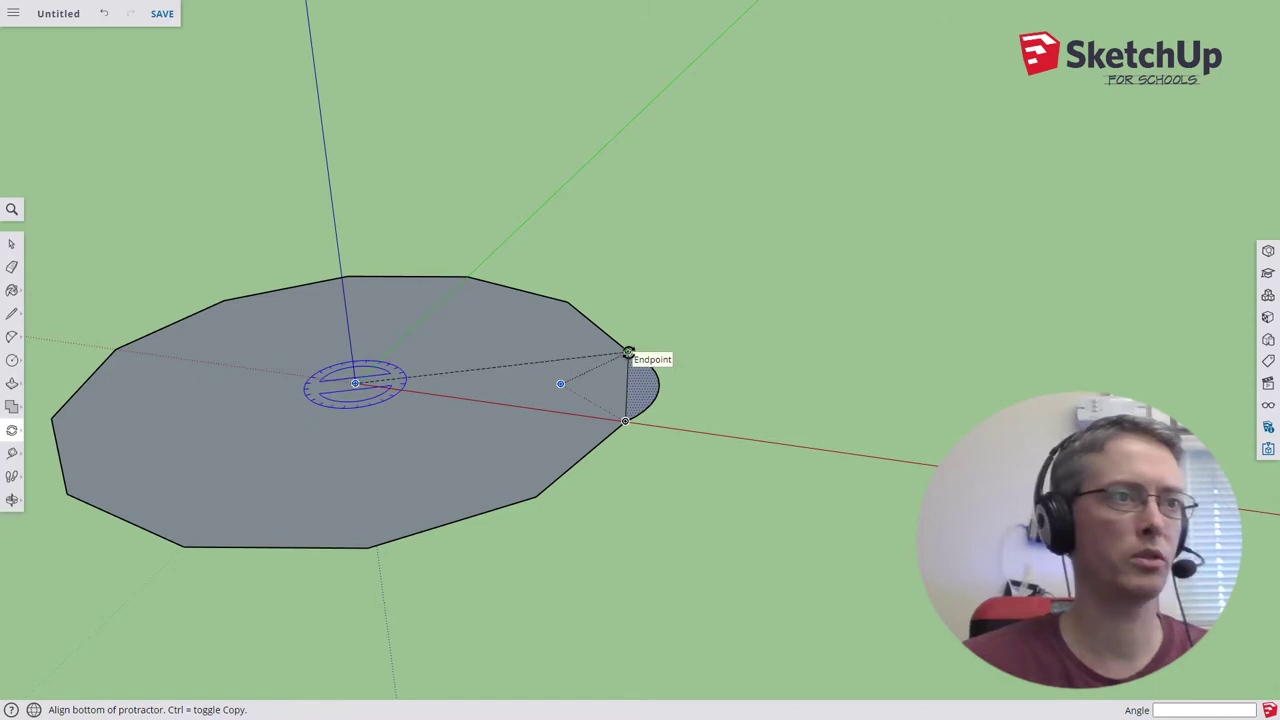
{"action": "left_click", "coordinate": [628, 352]}
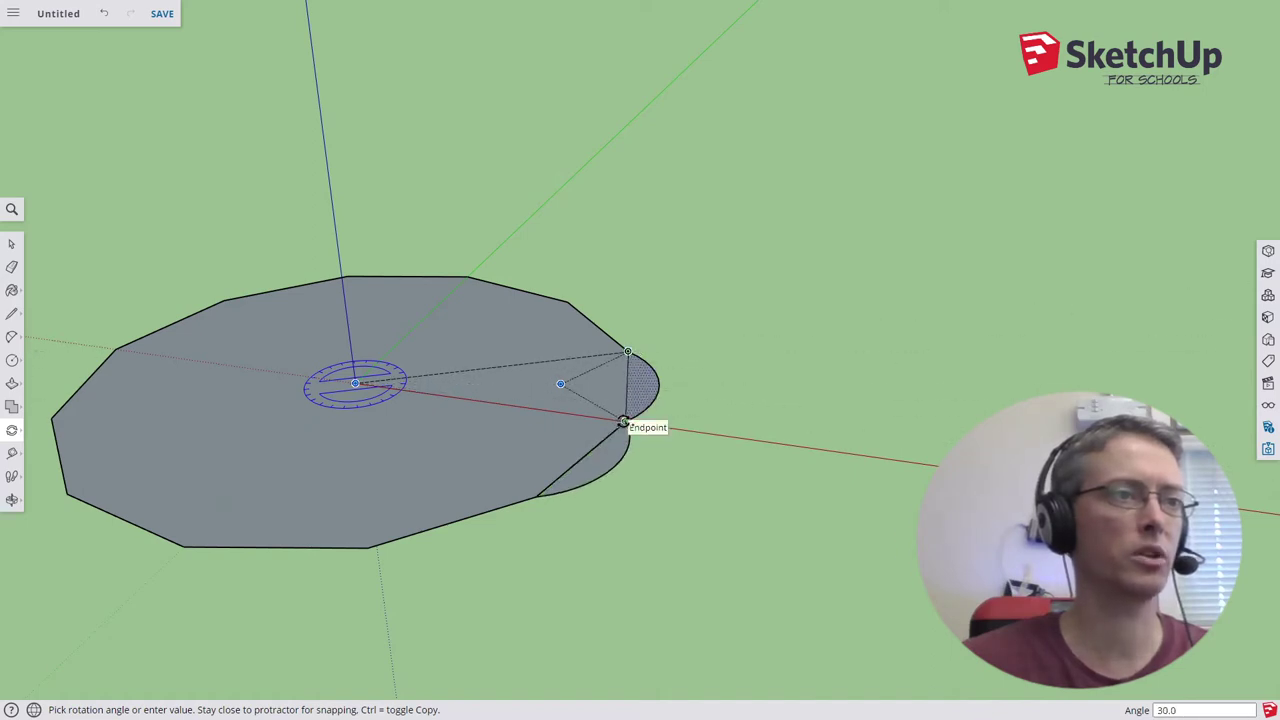
{"action": "left_click", "coordinate": [624, 421]}
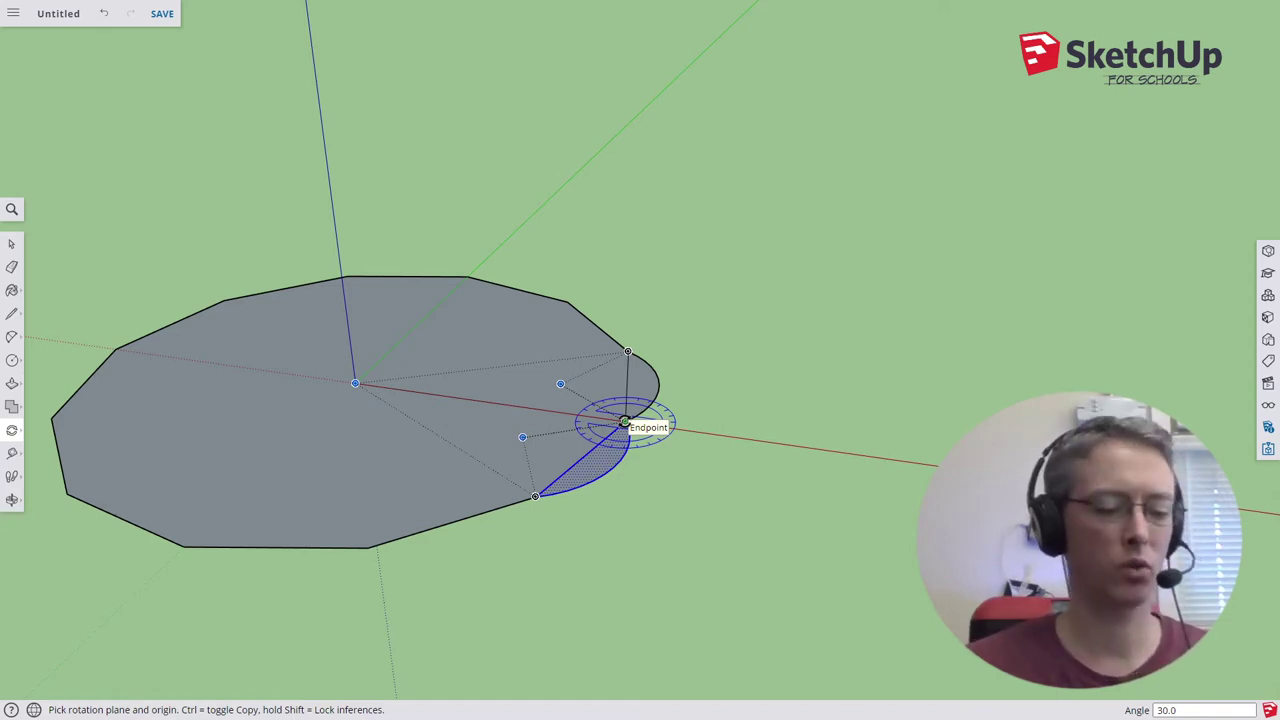
{"action": "type", "text": "x1"}
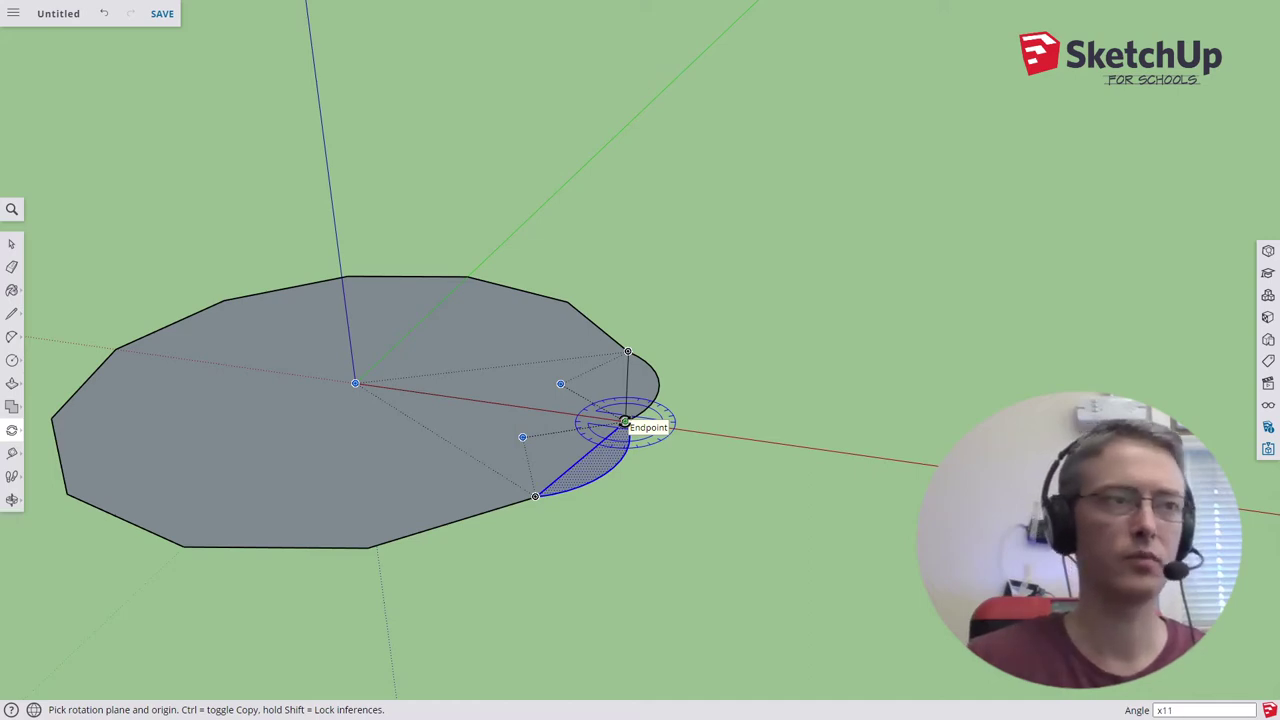
{"action": "type", "text": "1"}
{"action": "key", "text": "Return"}
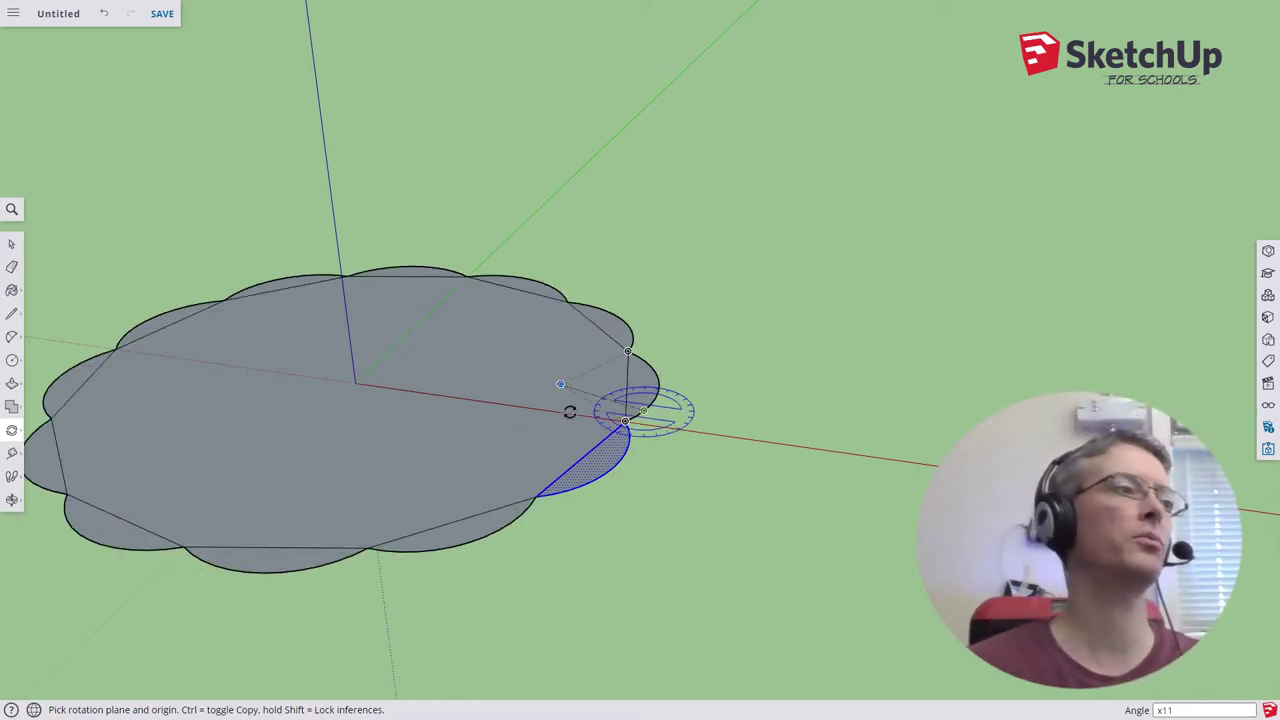
{"action": "middle_click_drag", "start_coordinate": [491, 434], "coordinate": [556, 434], "text": "shift"}
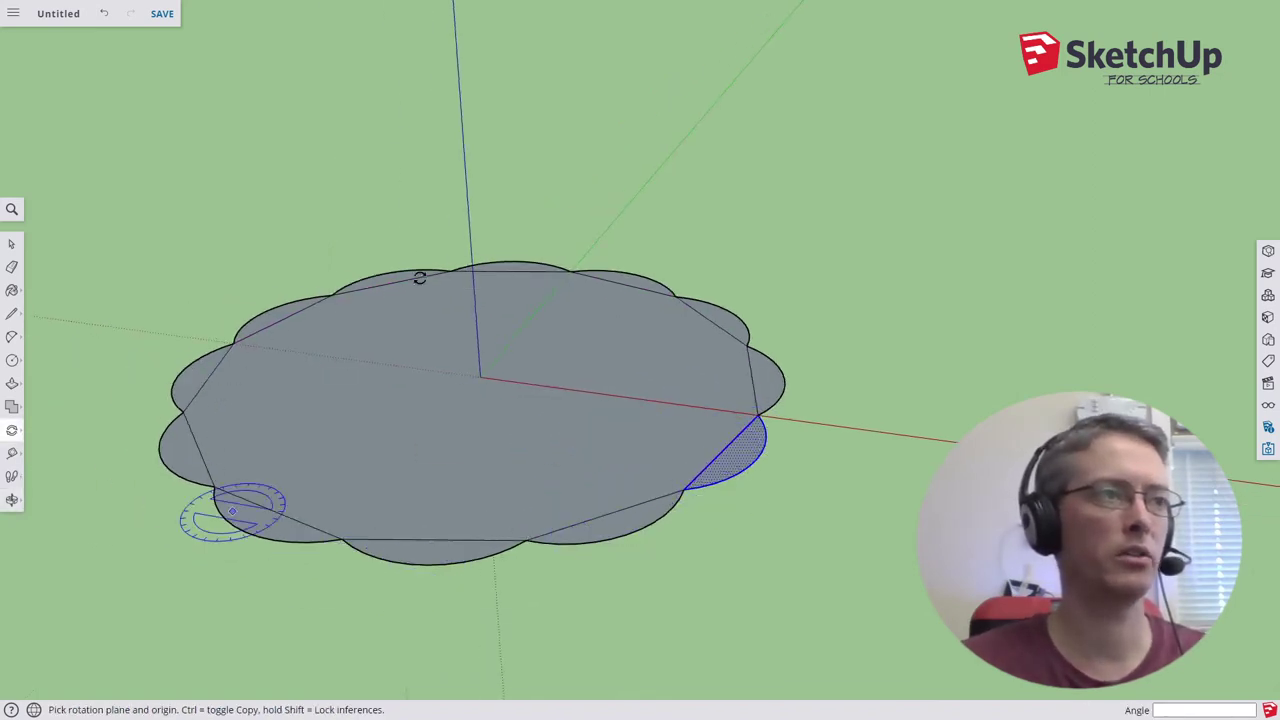
Erase the straight polygon edges left inside the scalloped cloud.
{"action": "key", "text": "space"}
{"action": "left_click", "coordinate": [656, 430]}
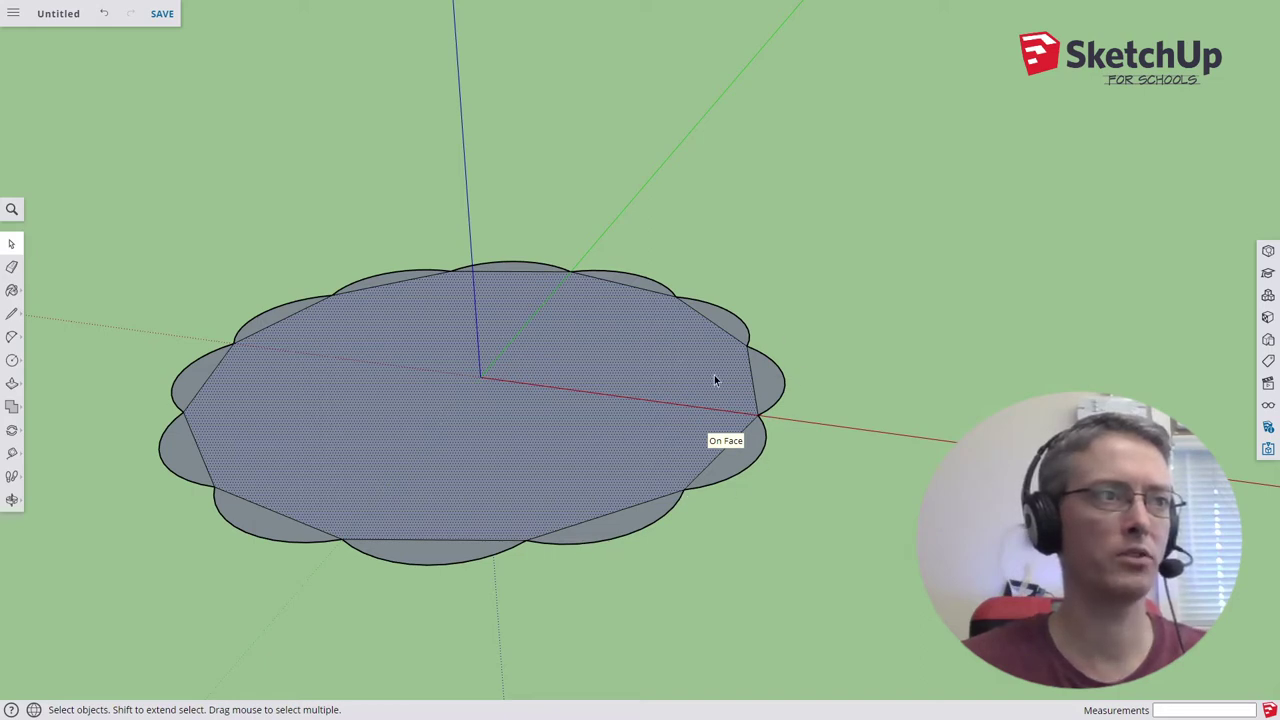
{"action": "key", "text": "e"}
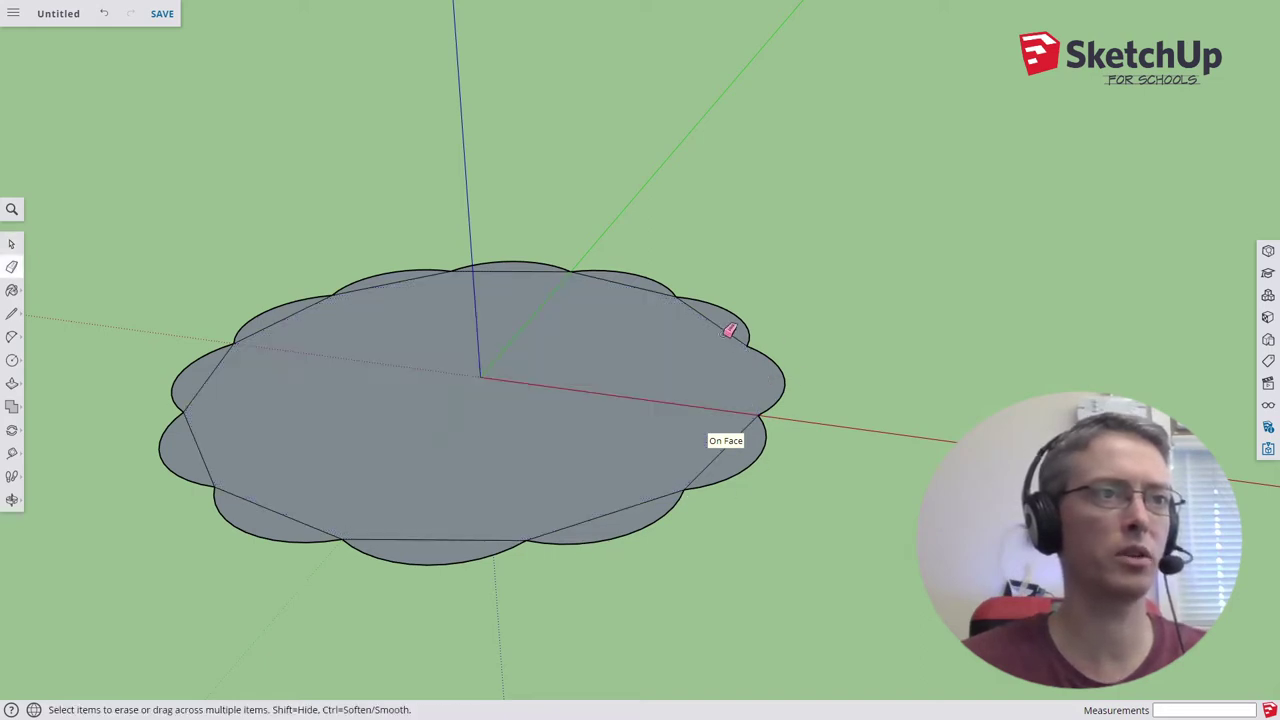
{"action": "left_click", "coordinate": [720, 324]}
{"action": "left_click", "coordinate": [646, 286]}
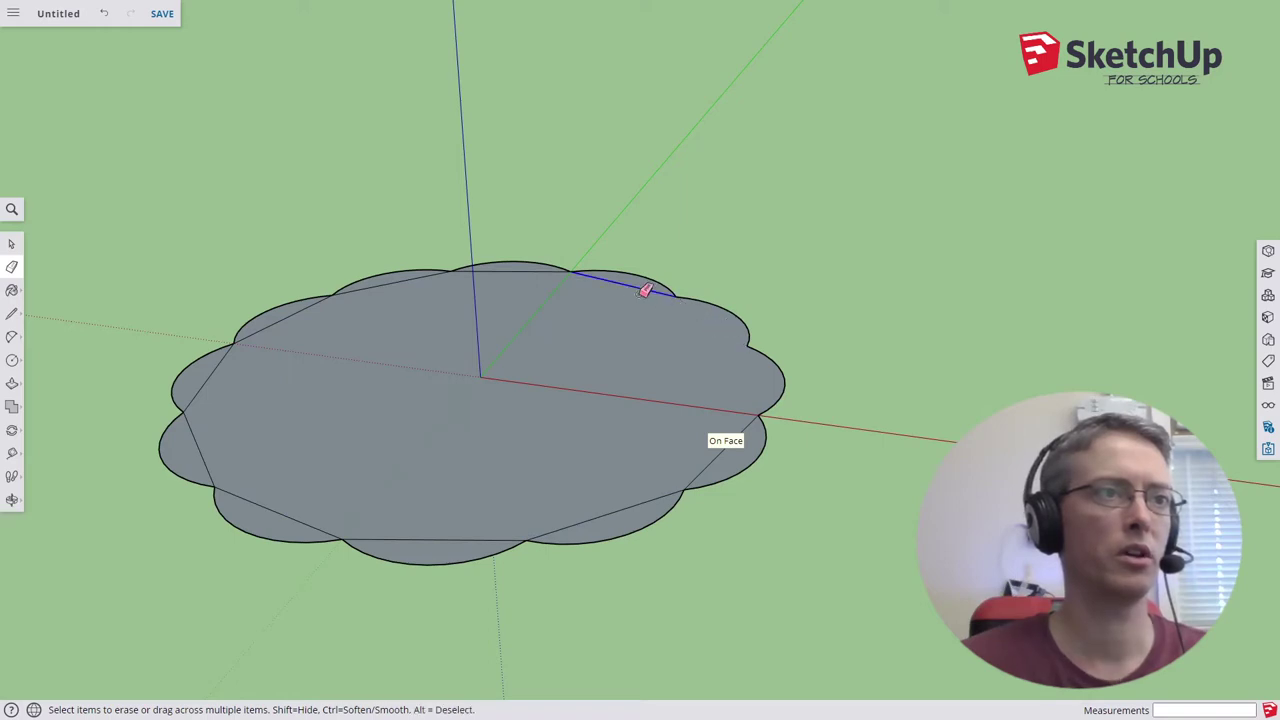
{"action": "left_click", "coordinate": [516, 269]}
{"action": "left_click", "coordinate": [277, 322]}
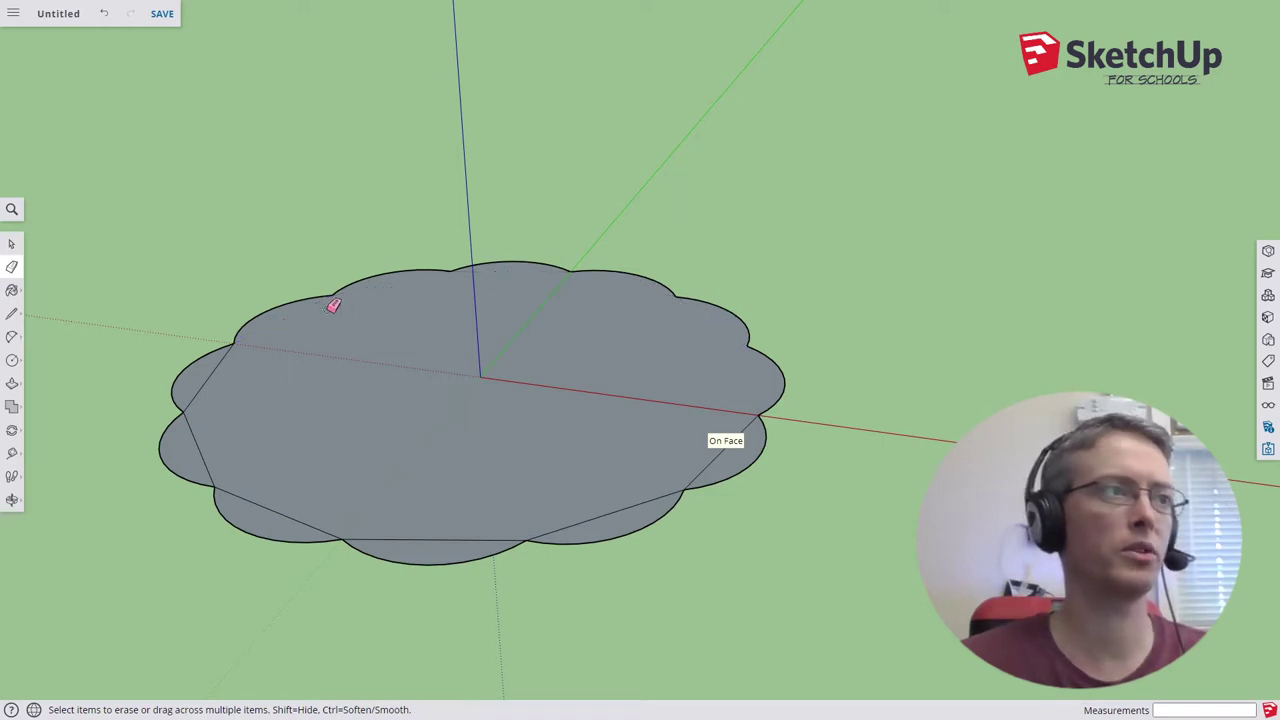
{"action": "left_click", "coordinate": [207, 371]}
{"action": "left_click", "coordinate": [198, 448]}
{"action": "left_click", "coordinate": [291, 506]}
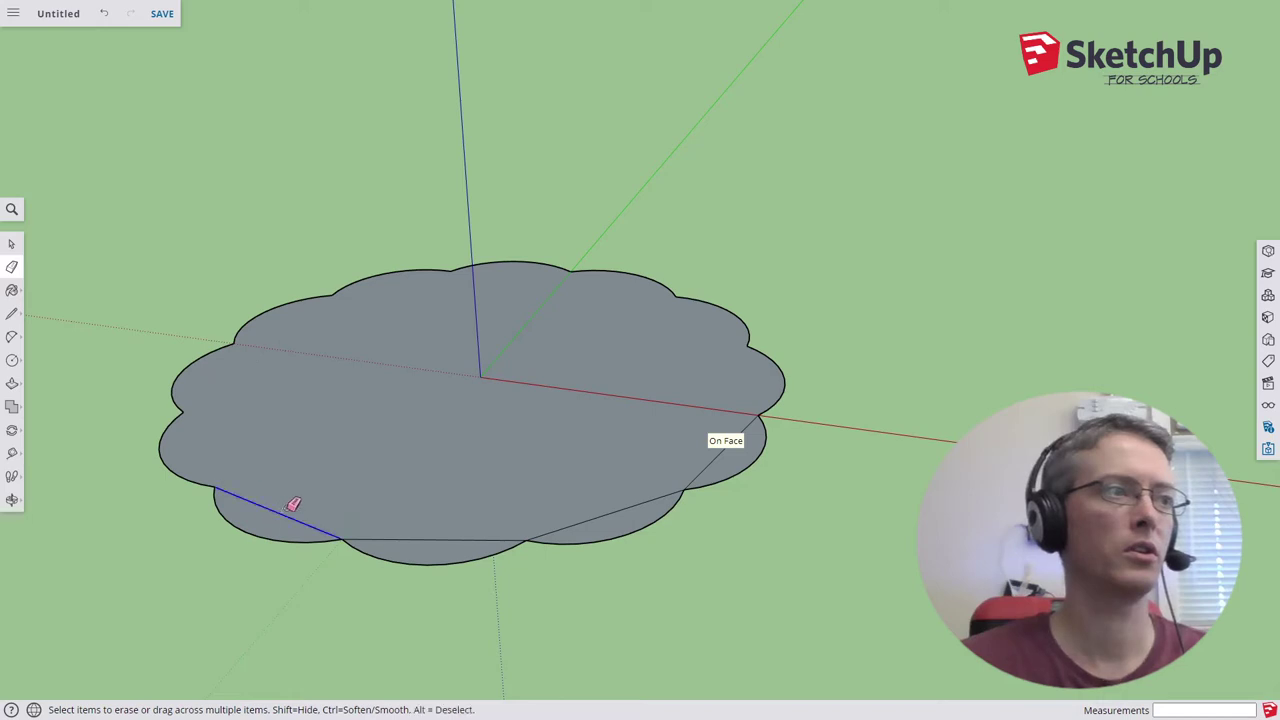
{"action": "left_click", "coordinate": [419, 538]}
{"action": "left_click", "coordinate": [610, 513]}
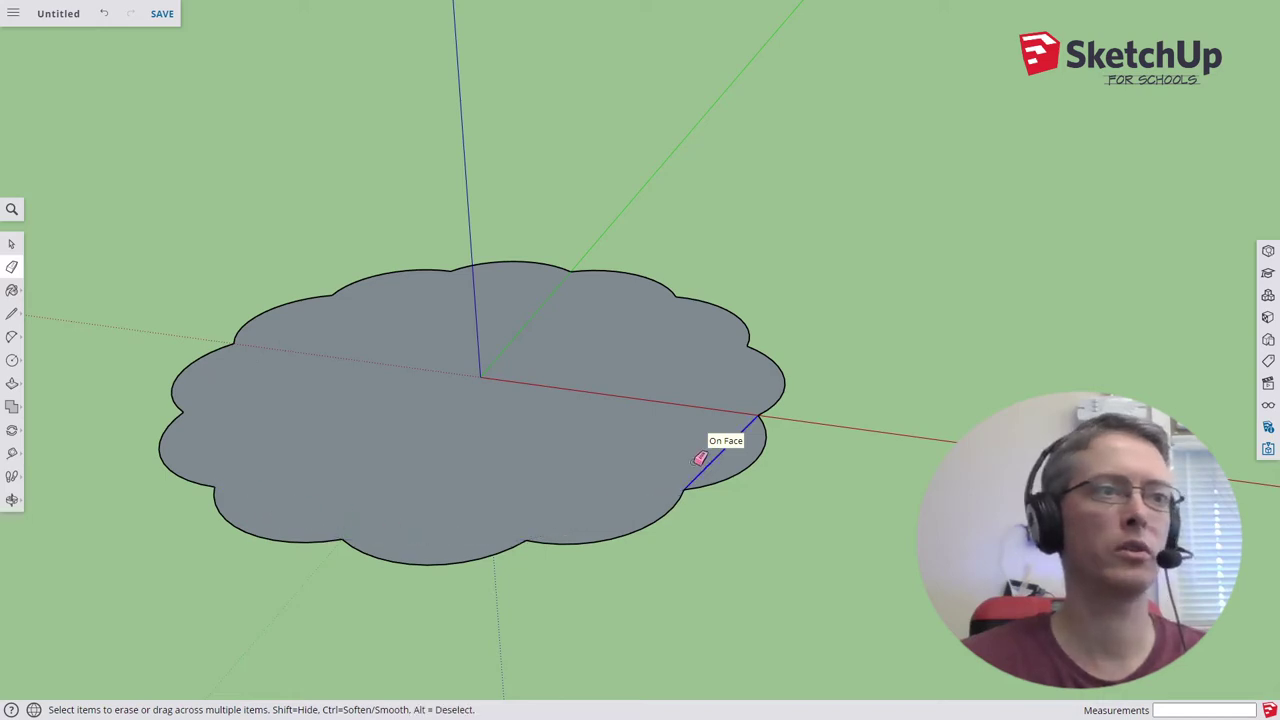
{"action": "left_click", "coordinate": [705, 468]}
Select the cloud's scalloped outline edges, leaving the face unselected.
{"action": "key", "text": "space"}
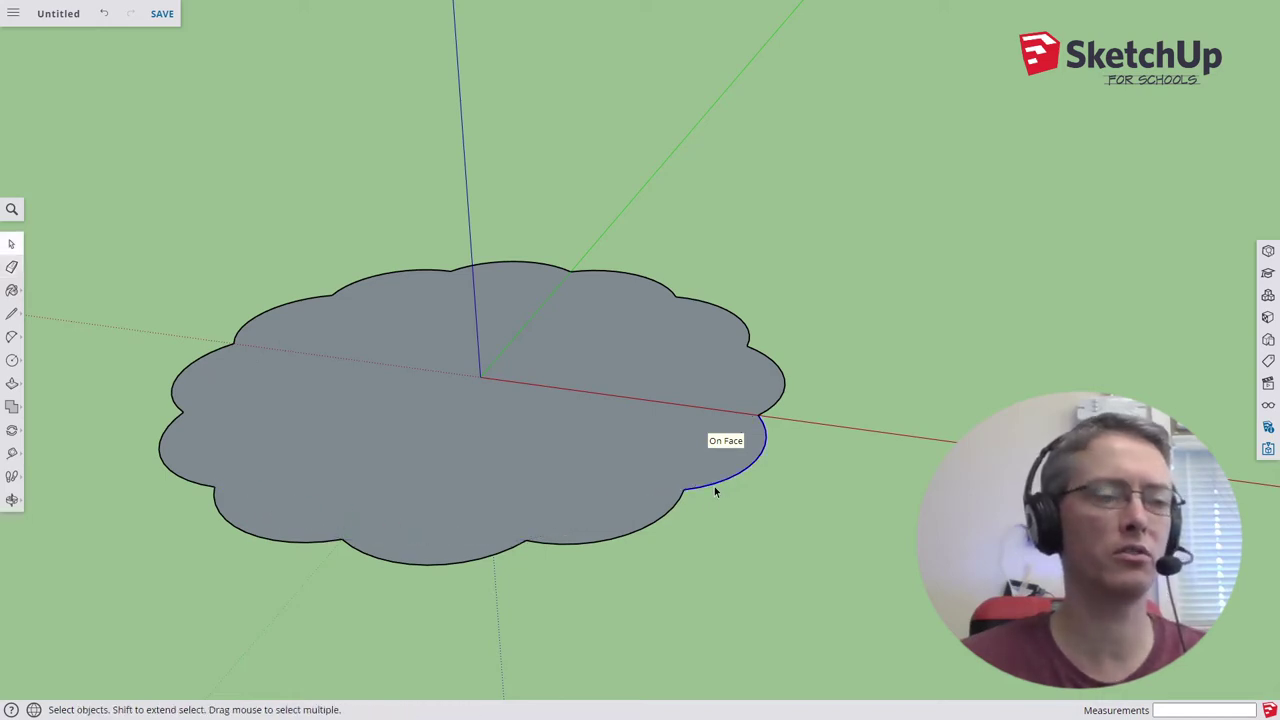
{"action": "triple_click", "coordinate": [715, 489]}
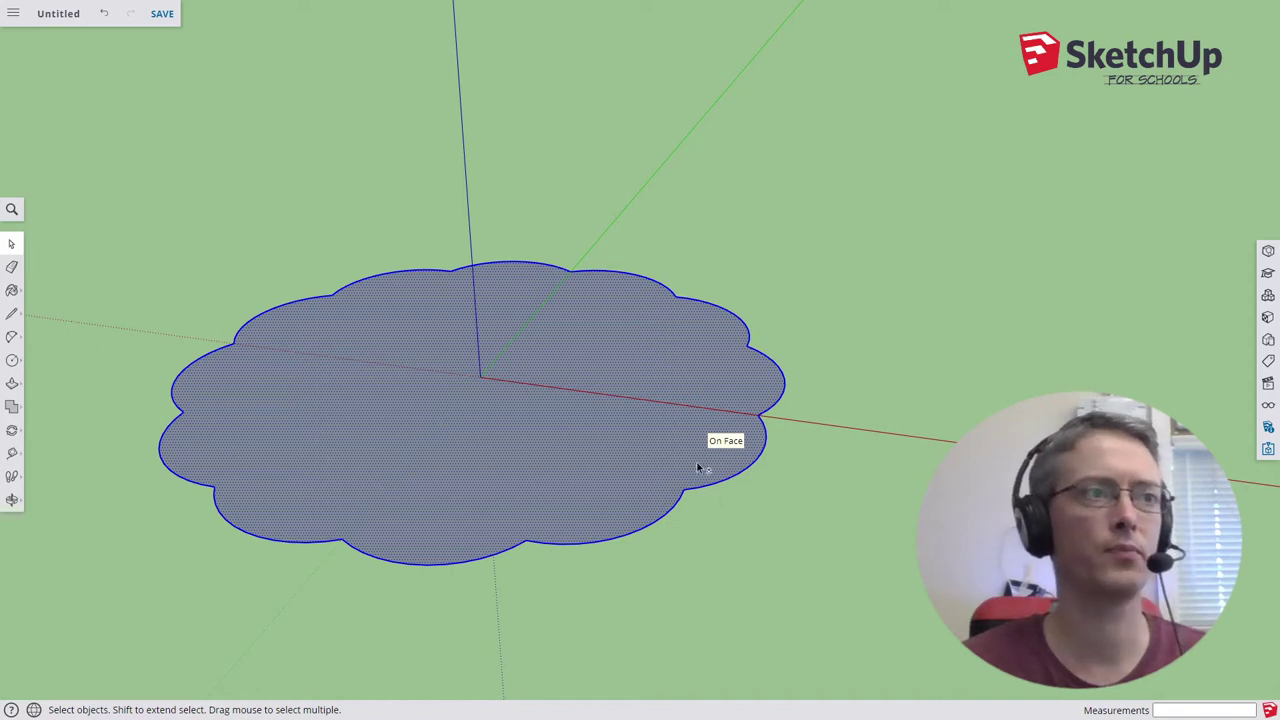
{"action": "left_click", "coordinate": [594, 433], "text": "shift"}
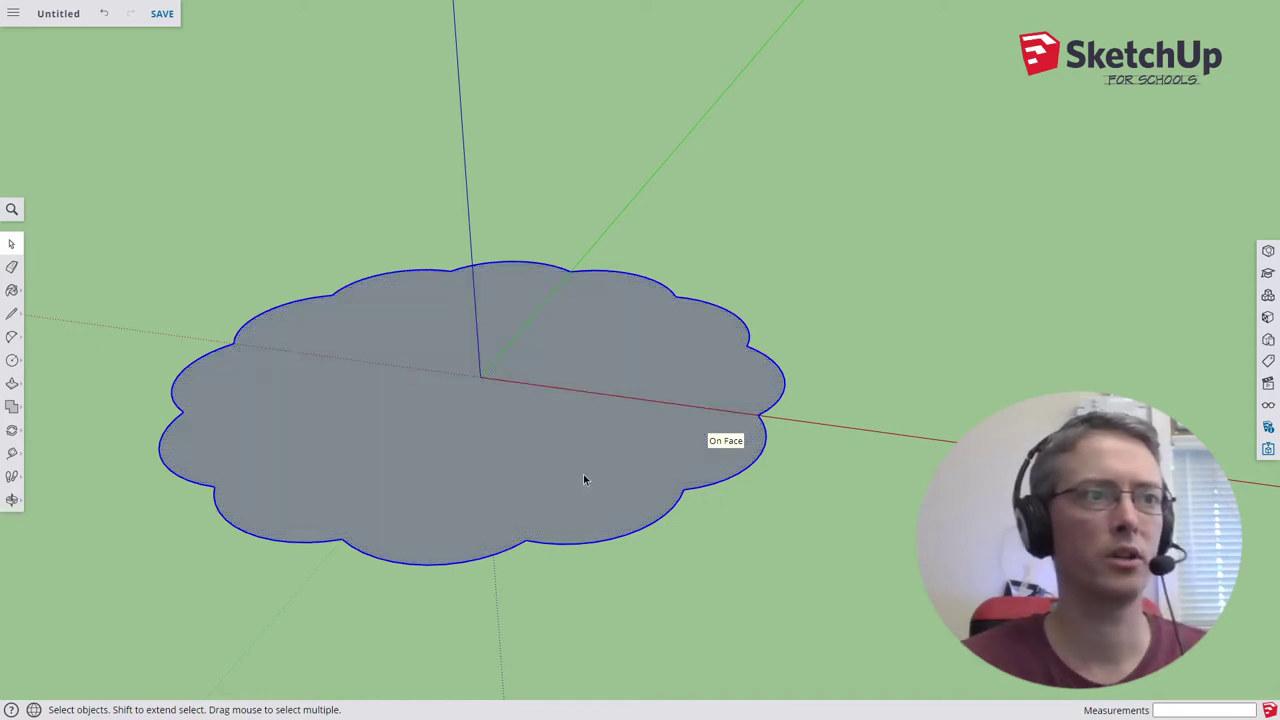
Weld the selected outline edges and confirm the outline selects as one curve.
{"action": "right_click", "coordinate": [672, 514]}
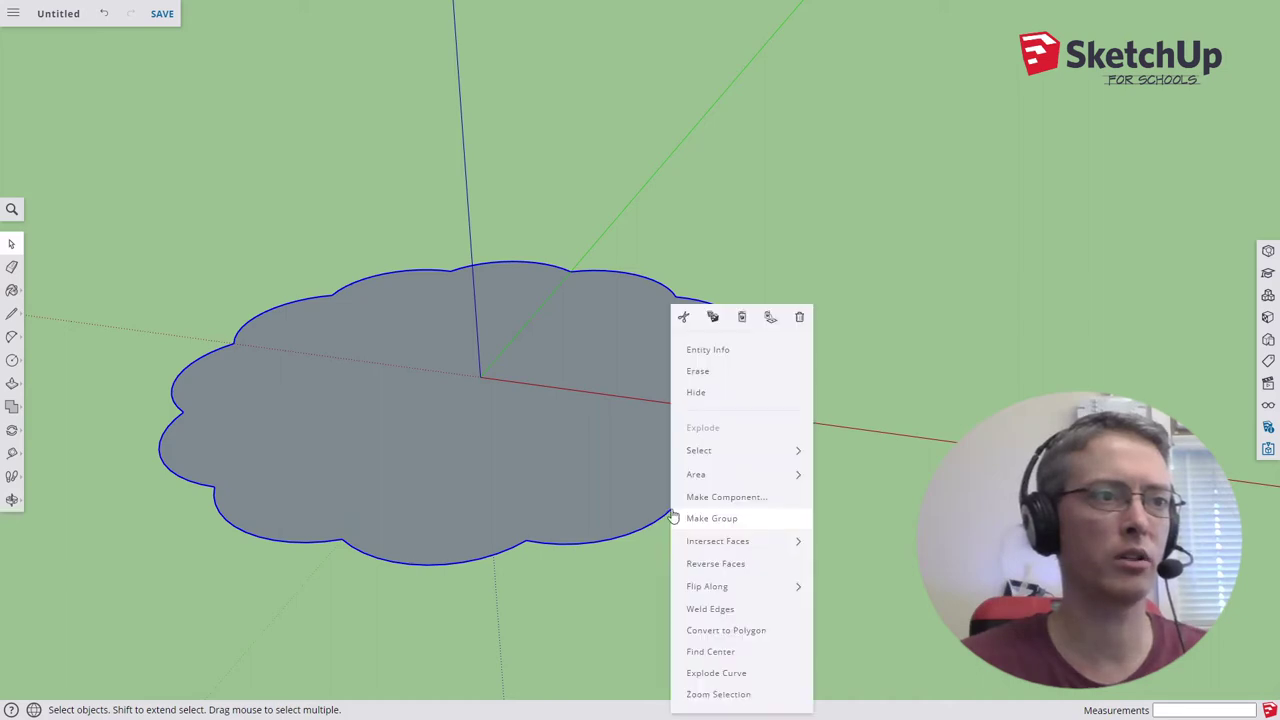
{"action": "left_click", "coordinate": [745, 610]}
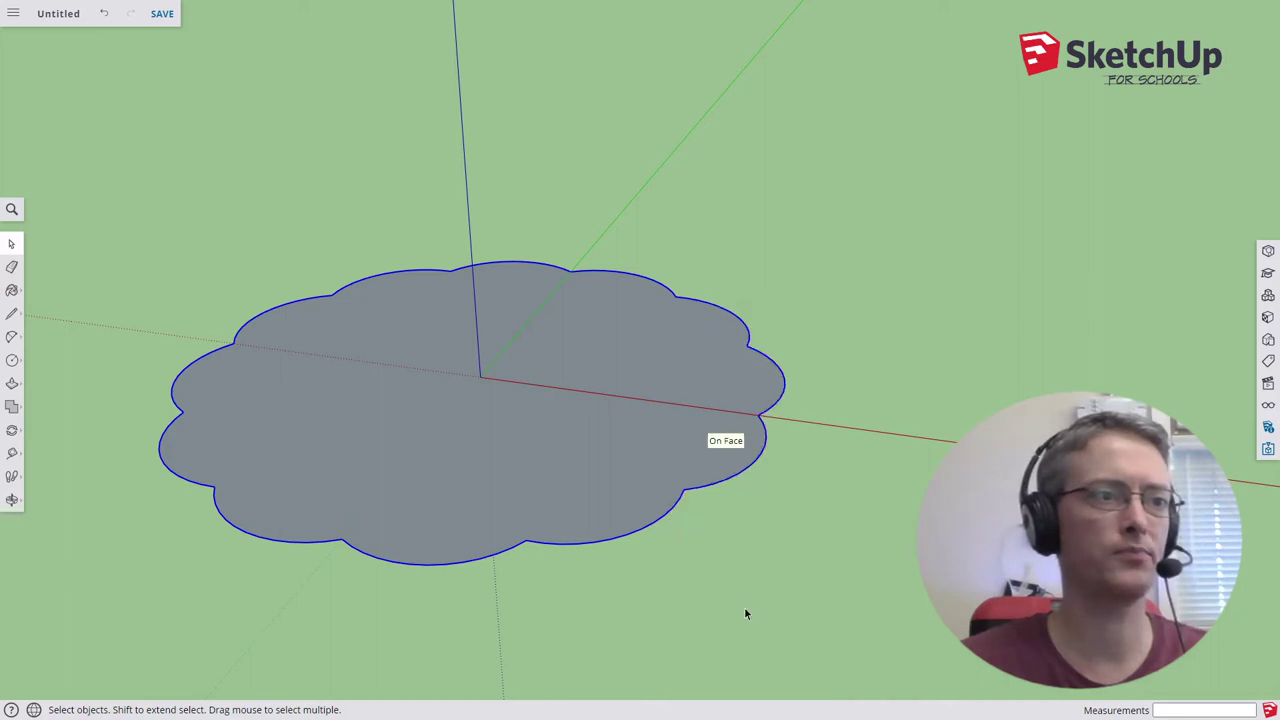
{"action": "left_click", "coordinate": [635, 494]}
{"action": "left_click", "coordinate": [662, 512]}
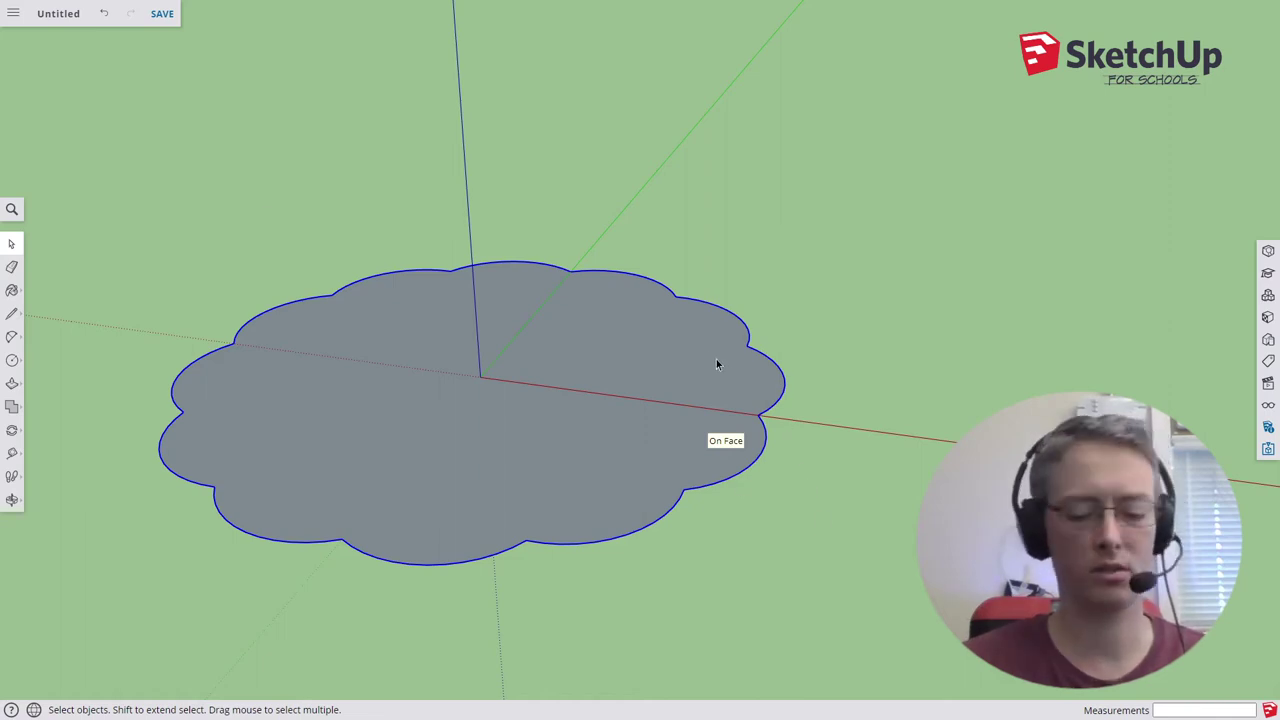
Draw a 250 mm vertical line up from the cloud's rim.
{"action": "key", "text": "l"}
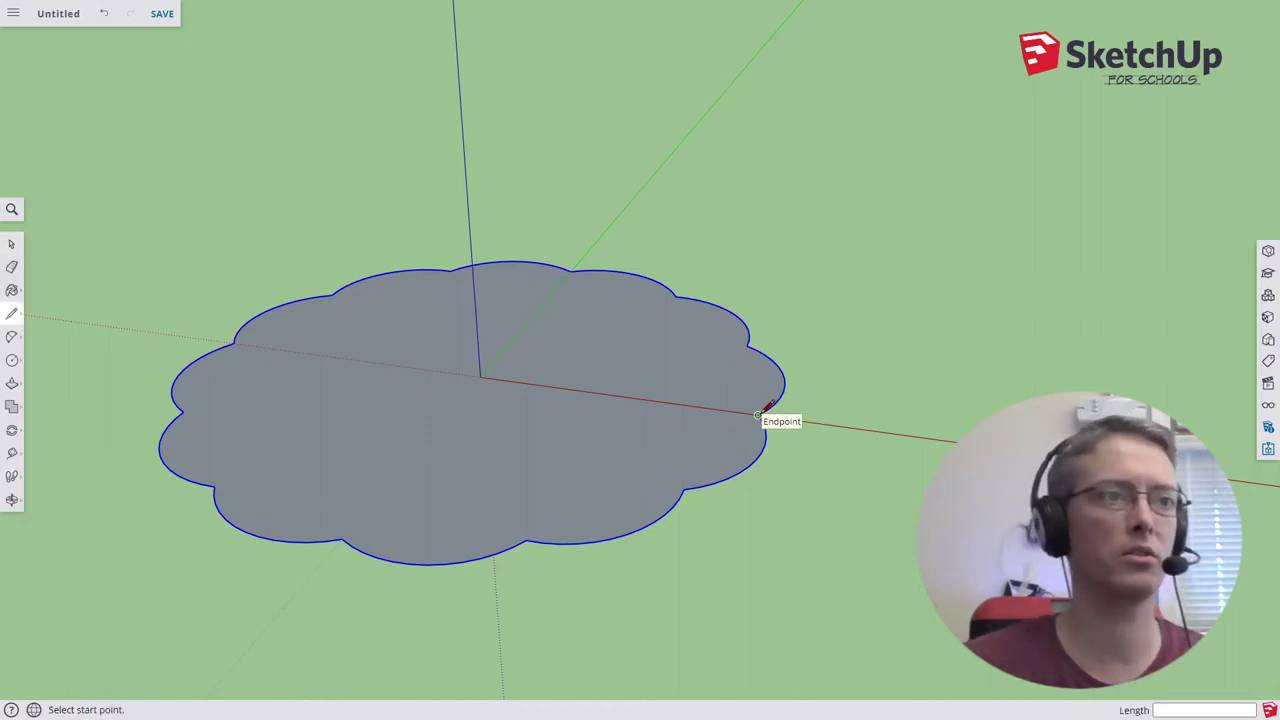
{"action": "left_click", "coordinate": [758, 414]}
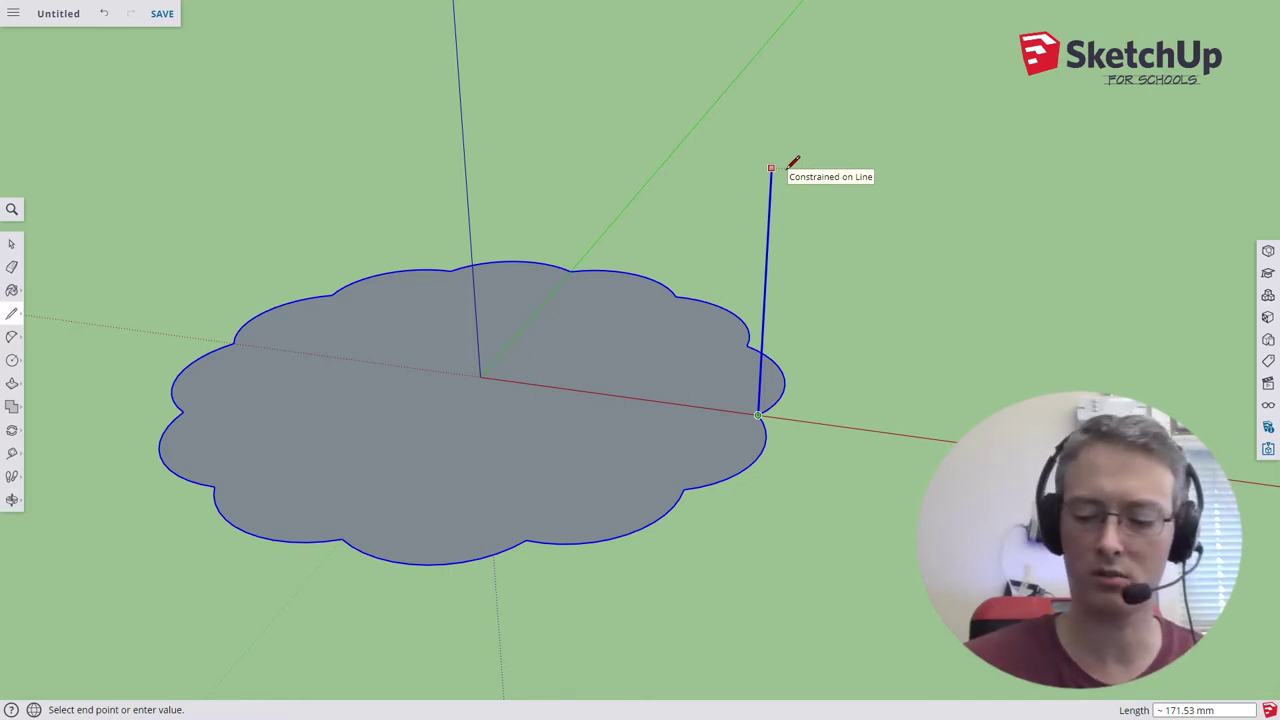
{"action": "type", "text": "250"}
{"action": "key", "text": "Return"}
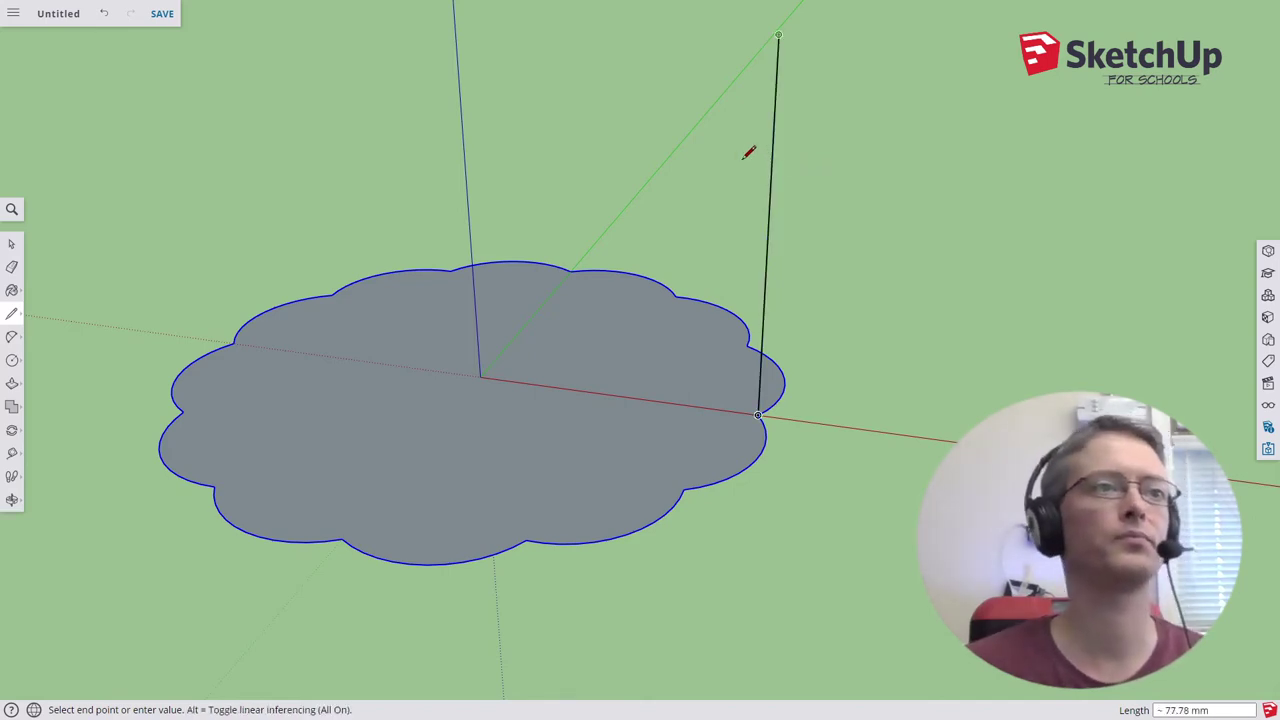
Close the vertical line with an outward-bulging arc between its endpoints, forming an upright profile face.
{"action": "key", "text": "a"}
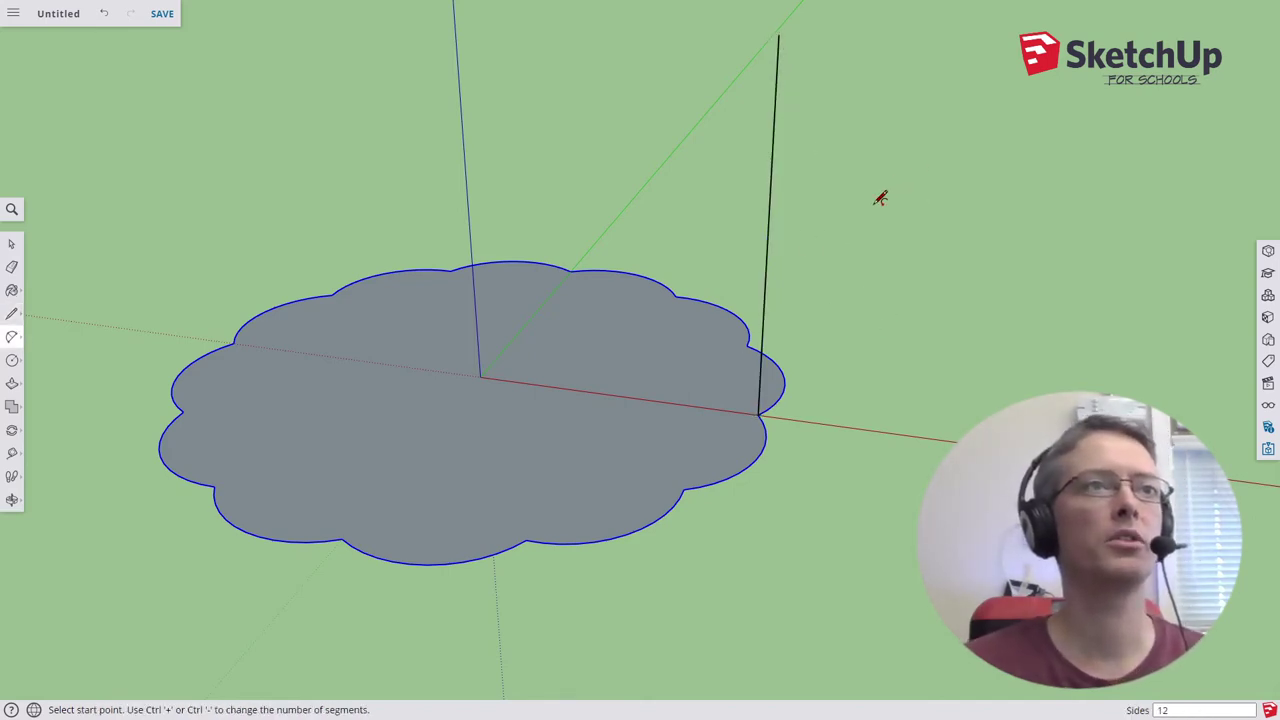
{"action": "left_click", "coordinate": [758, 414]}
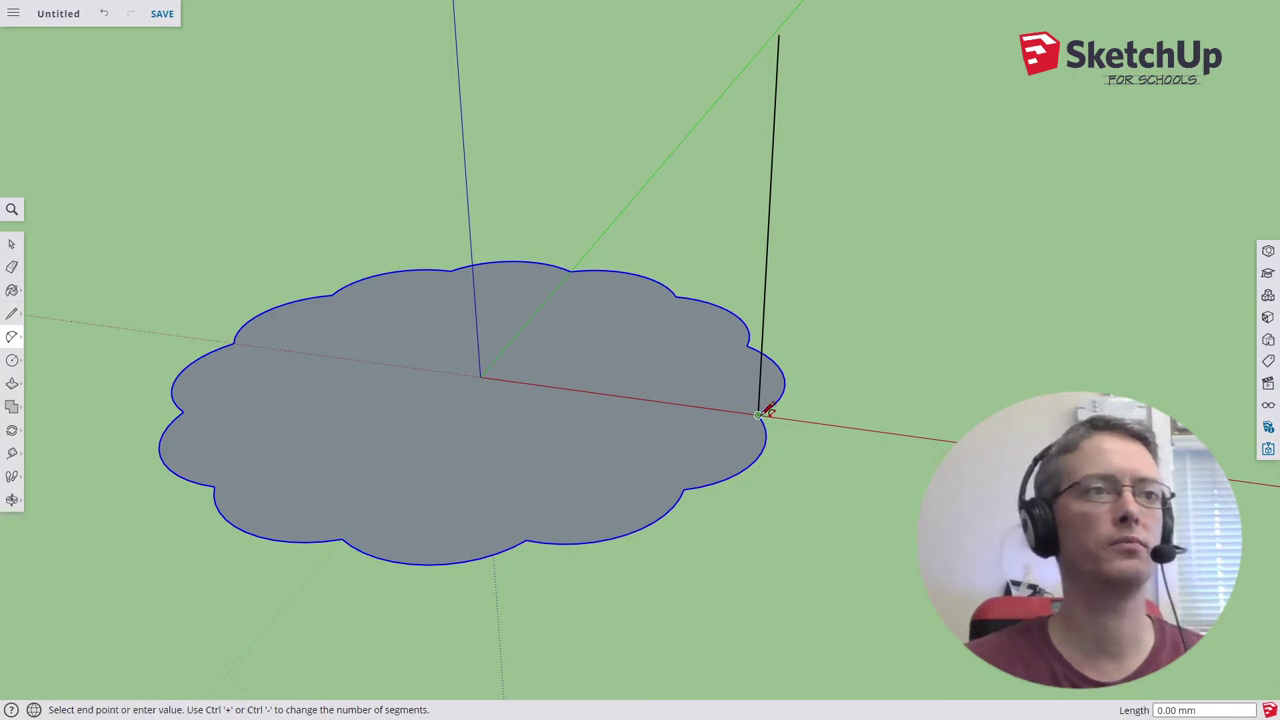
{"action": "left_click", "coordinate": [780, 35]}
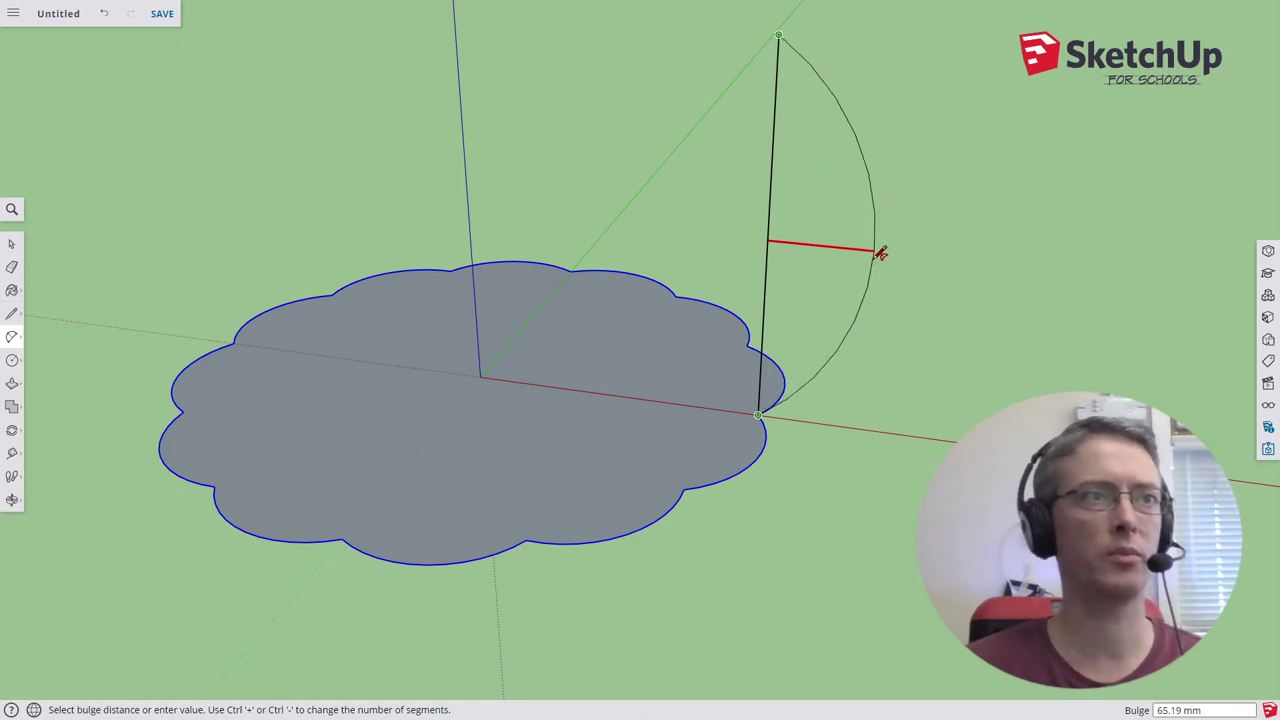
{"action": "left_click", "coordinate": [877, 252]}
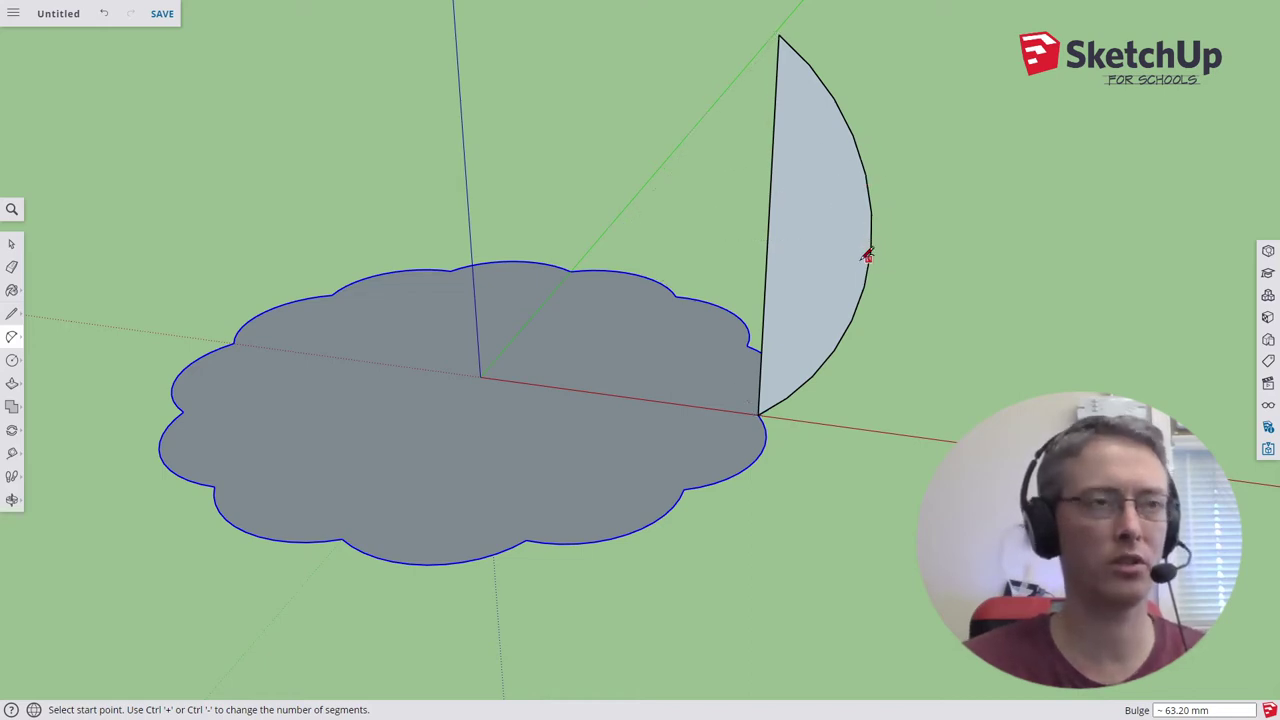
{"action": "key", "text": "f"}
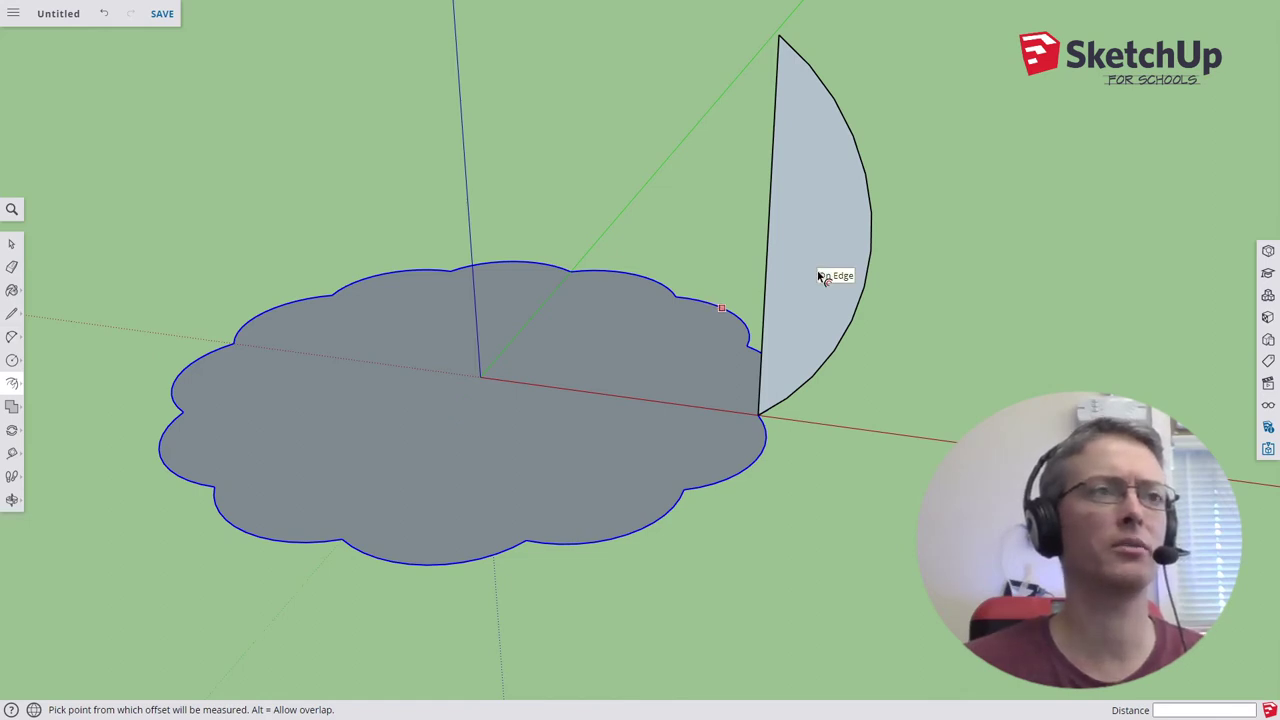
Offset the half-round profile face by 20 mm, then undo that too-wide band.
{"action": "left_click", "coordinate": [825, 281]}
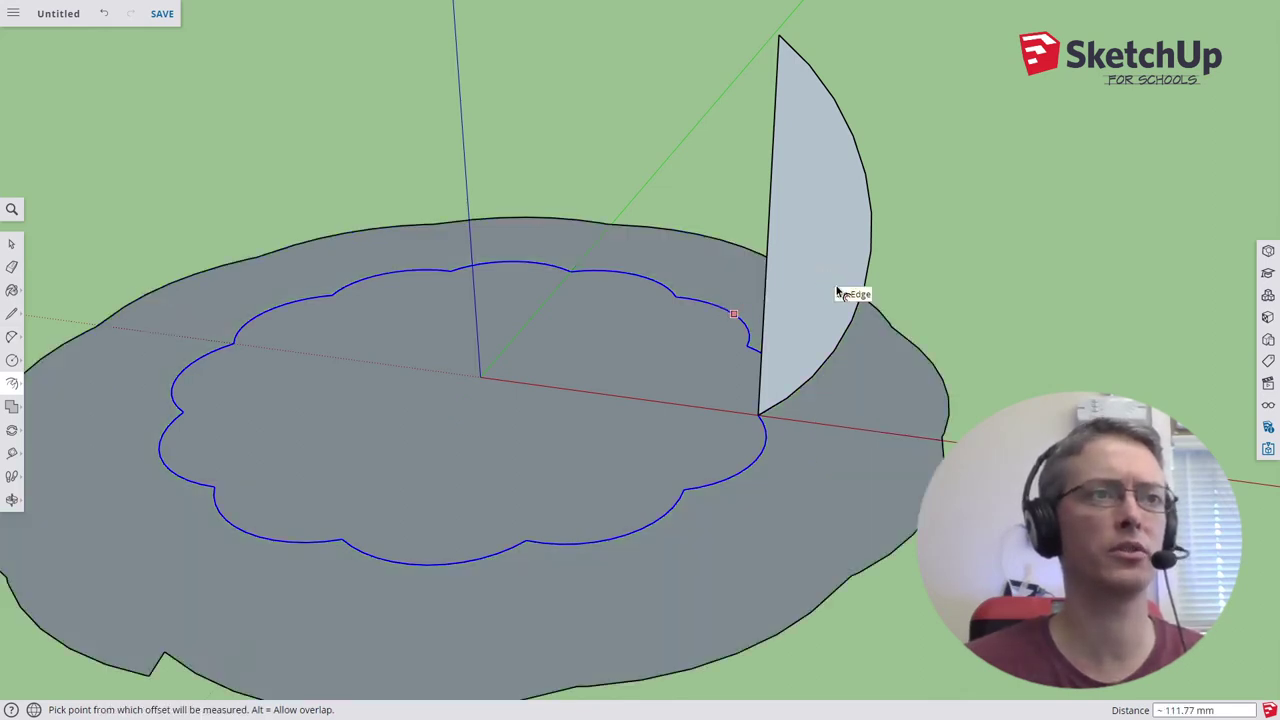
{"action": "key", "text": "Escape"}
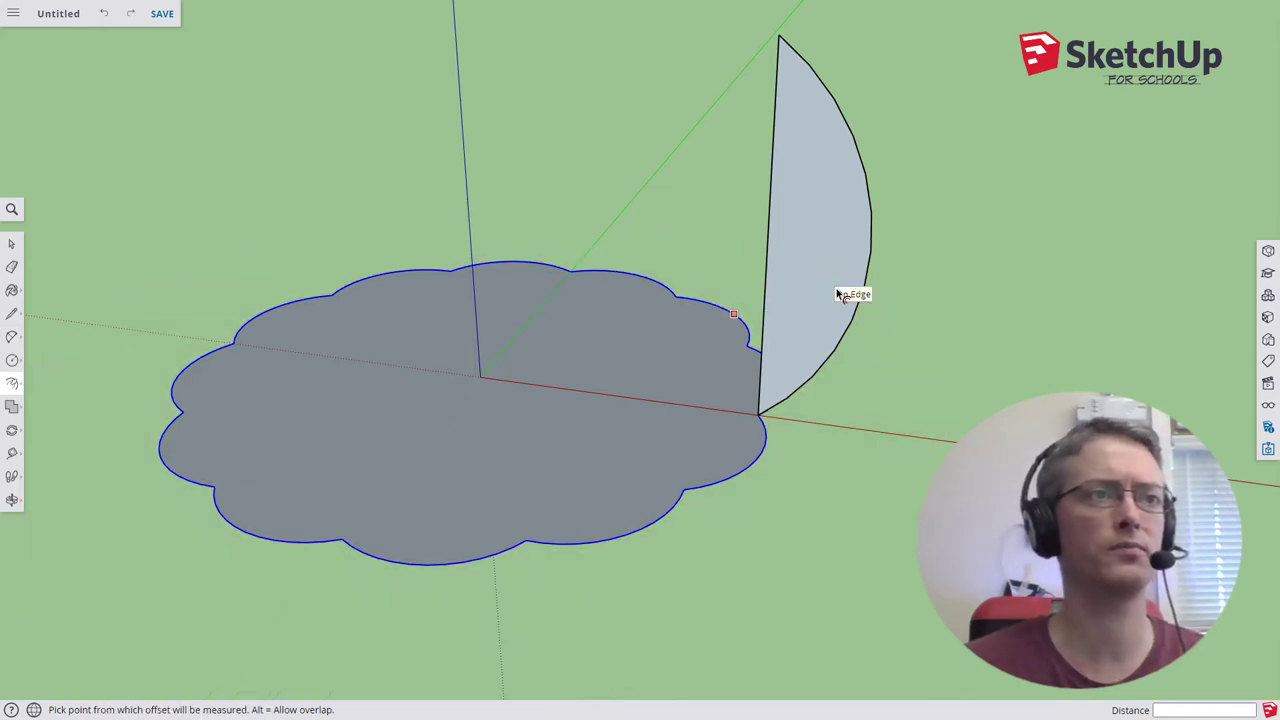
{"action": "key", "text": "space"}
{"action": "left_click", "coordinate": [807, 369]}
{"action": "key", "text": "f"}
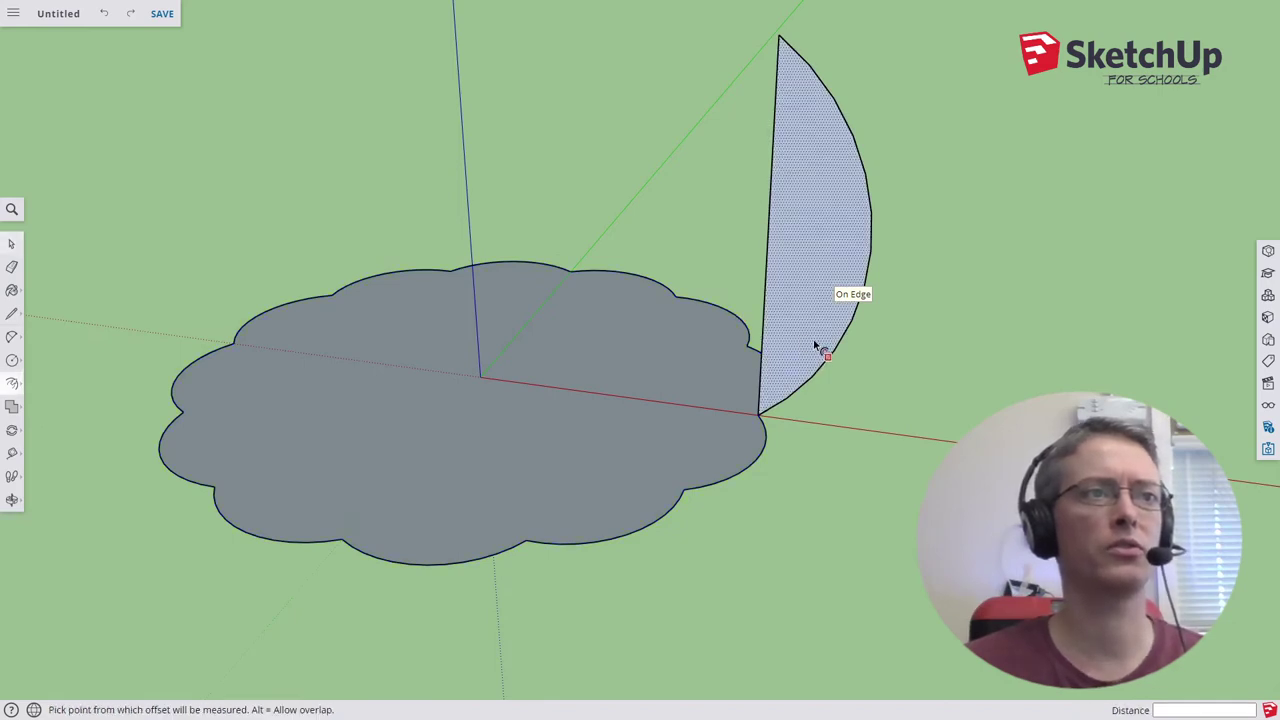
{"action": "left_click", "coordinate": [826, 348]}
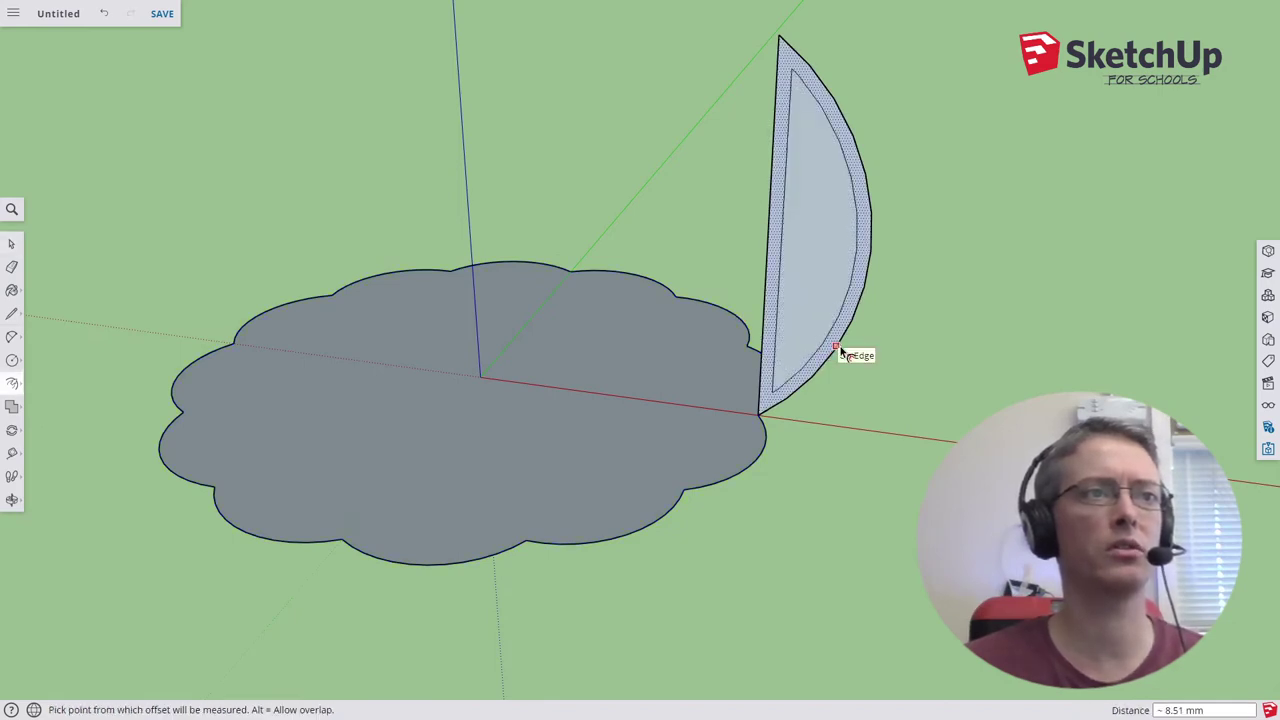
{"action": "left_click", "coordinate": [836, 347]}
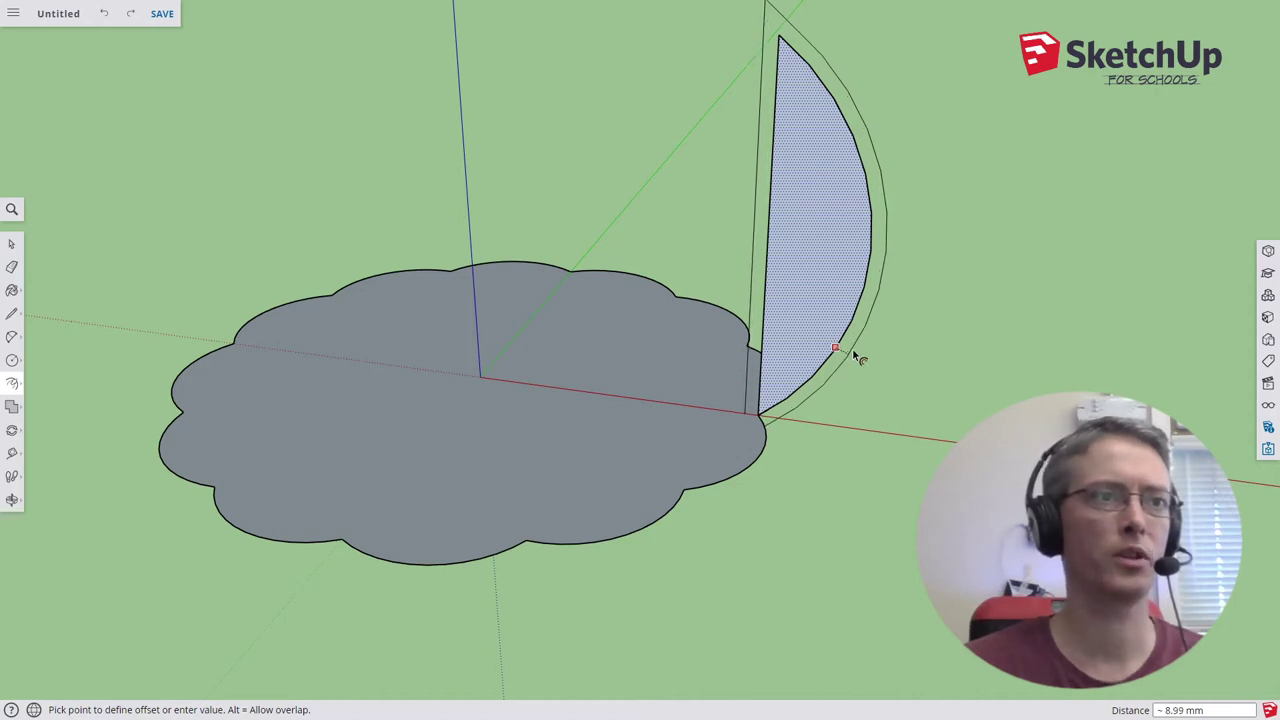
{"action": "left_click", "coordinate": [855, 357]}
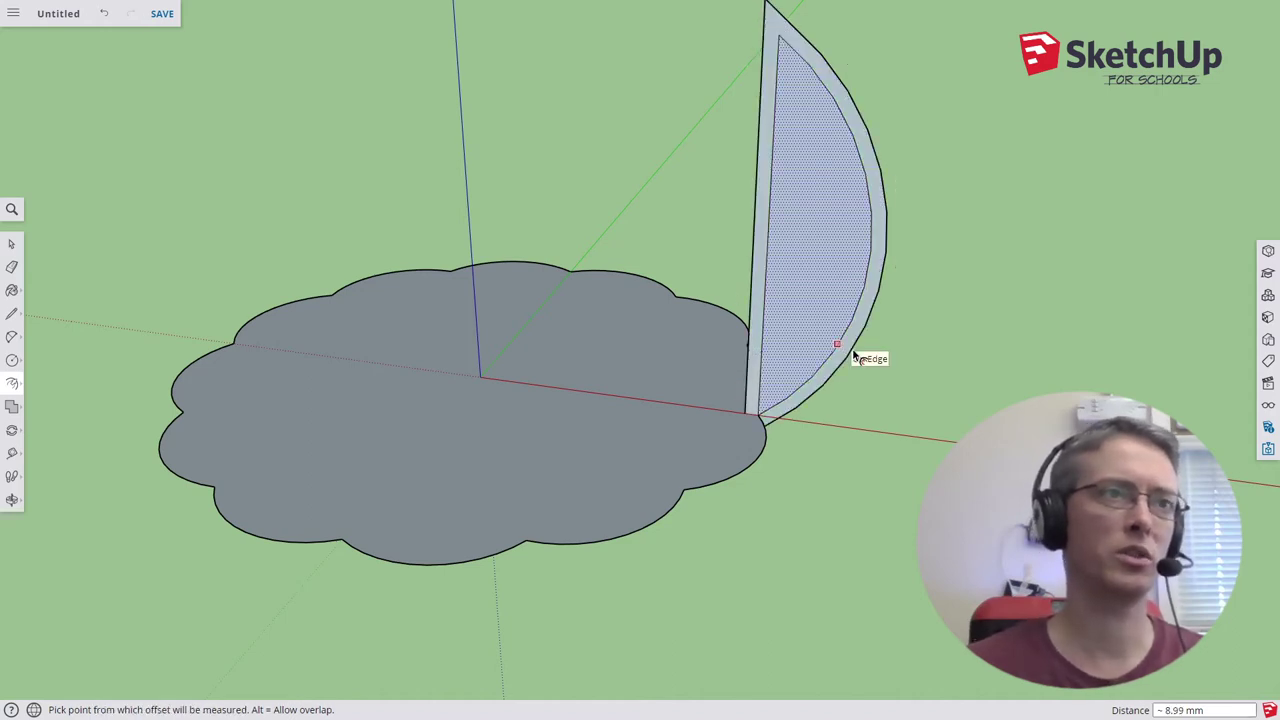
{"action": "type", "text": "20"}
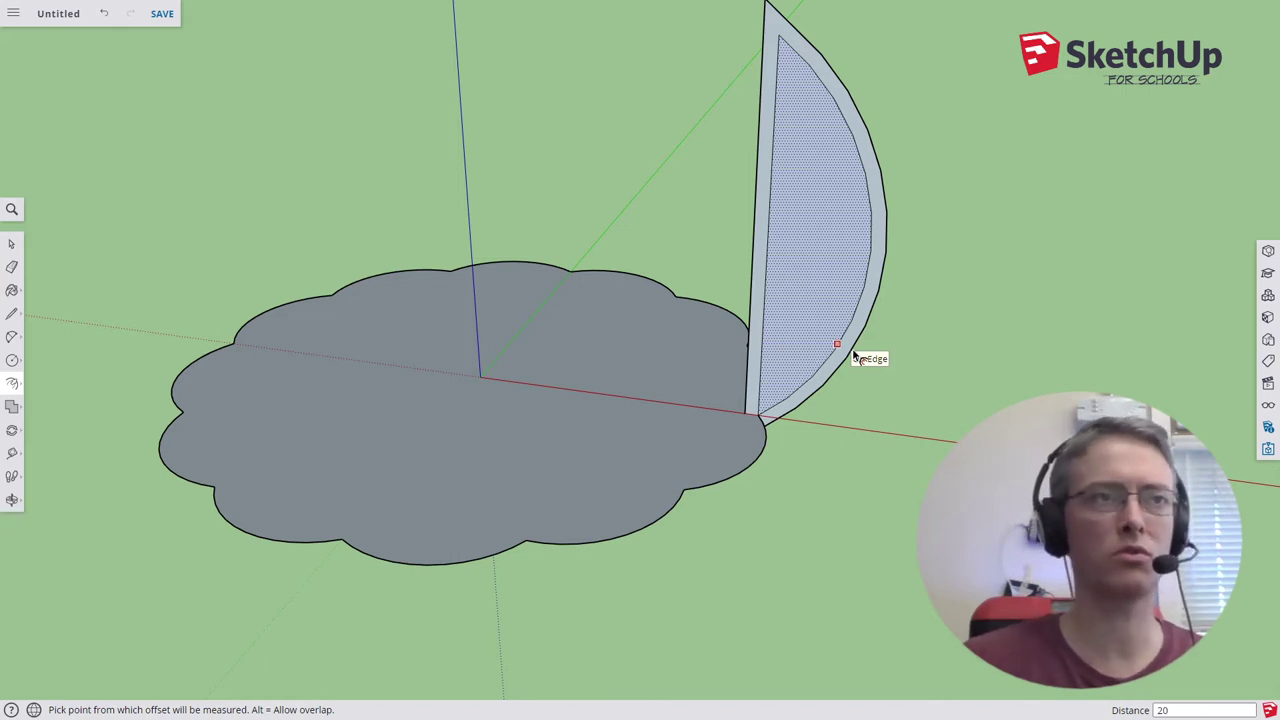
{"action": "key", "text": "Return"}
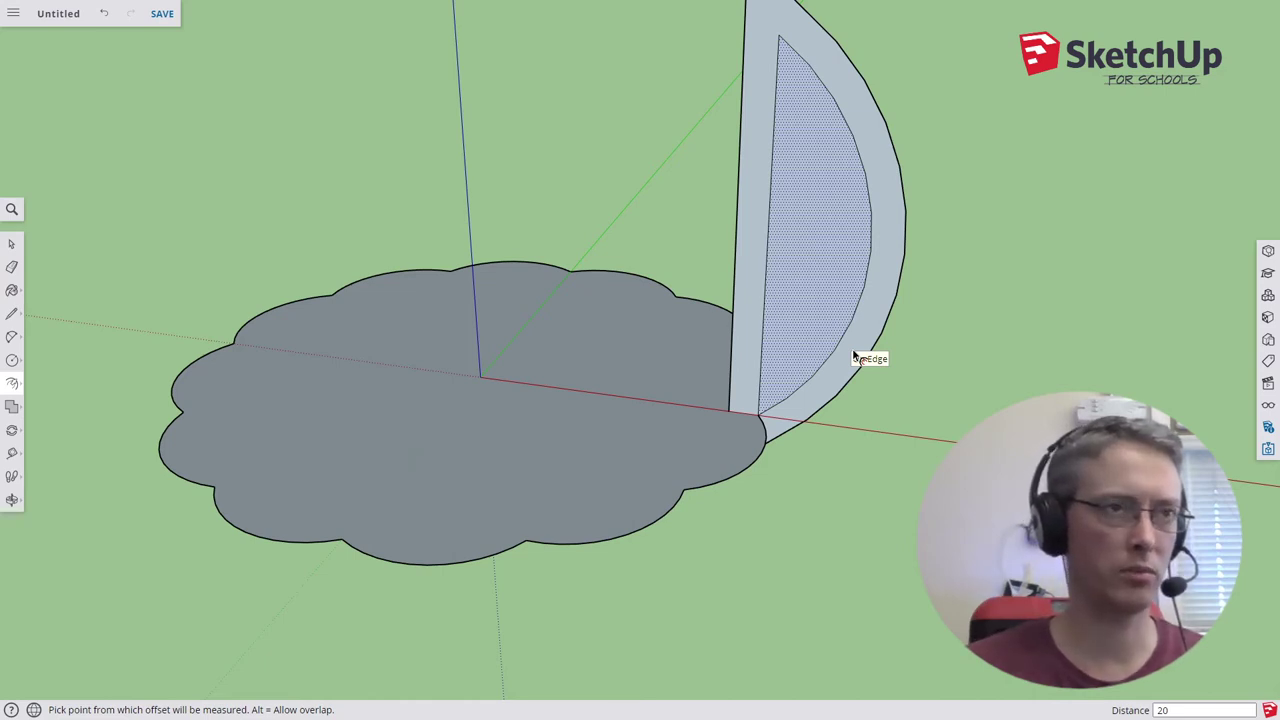
{"action": "key", "text": "ctrl+z"}
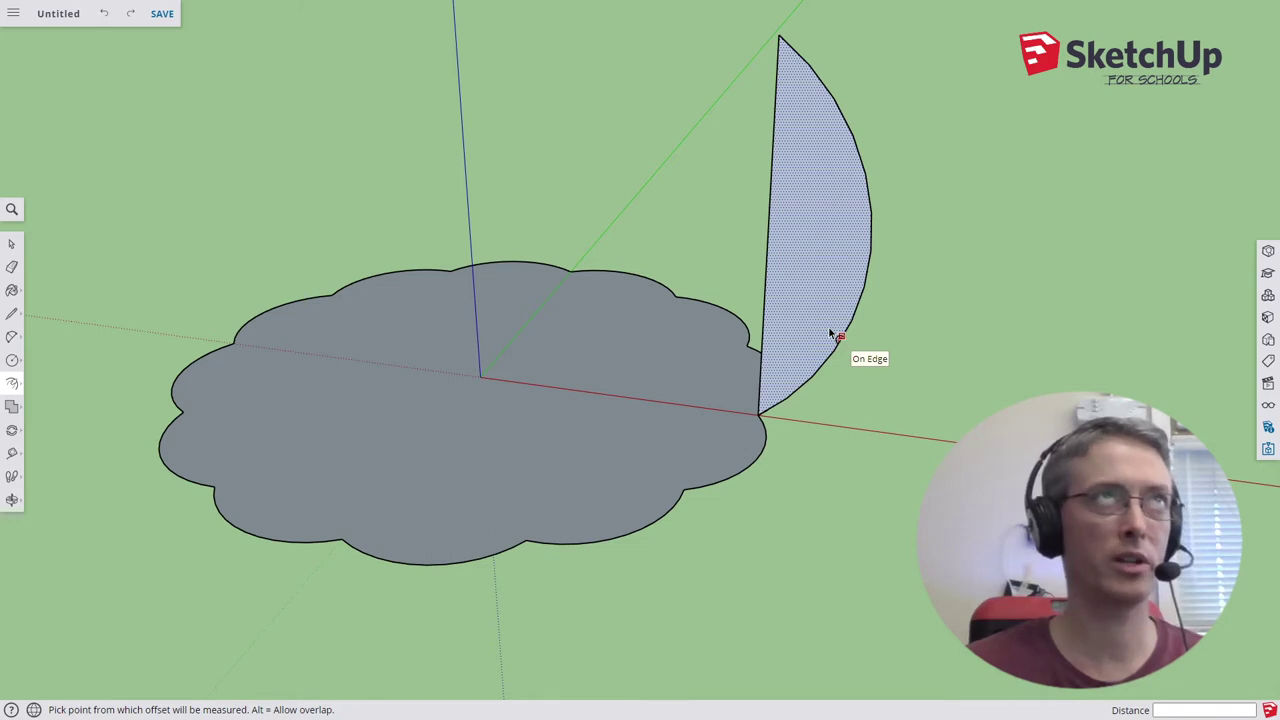
Offset the half-round profile by 12 mm instead.
{"action": "left_click", "coordinate": [832, 334]}
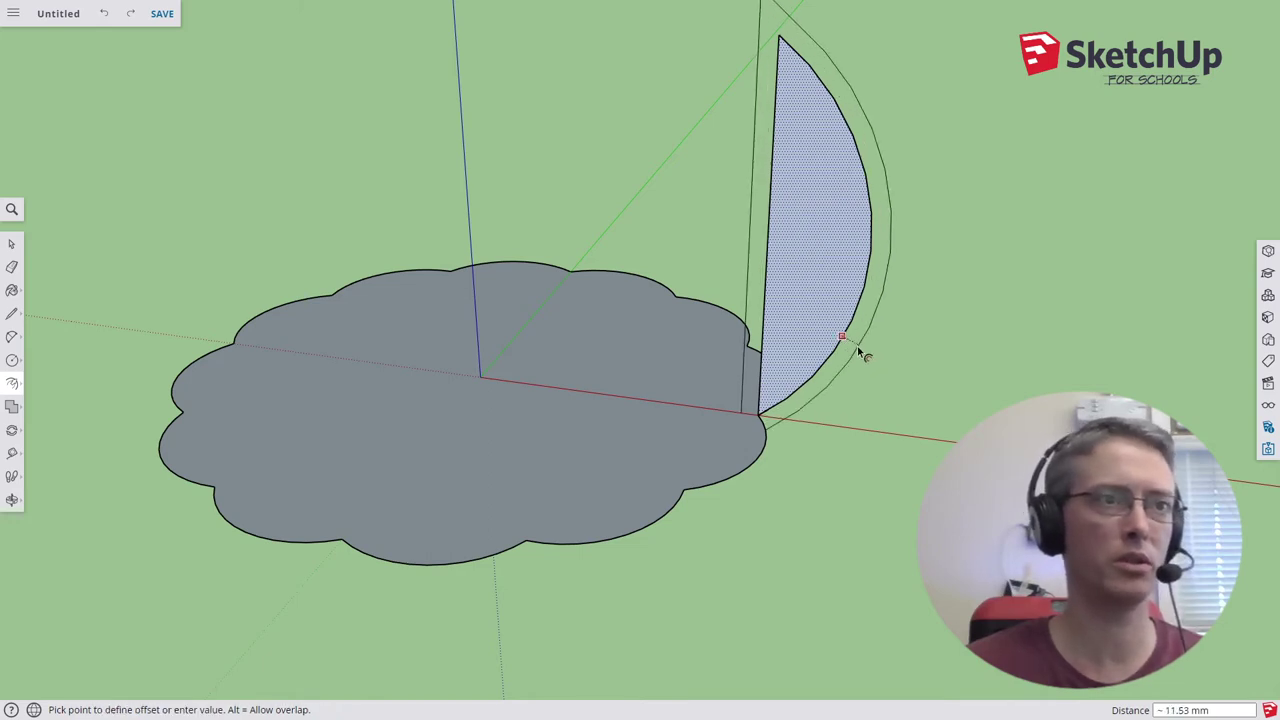
{"action": "left_click", "coordinate": [857, 348]}
{"action": "type", "text": "12"}
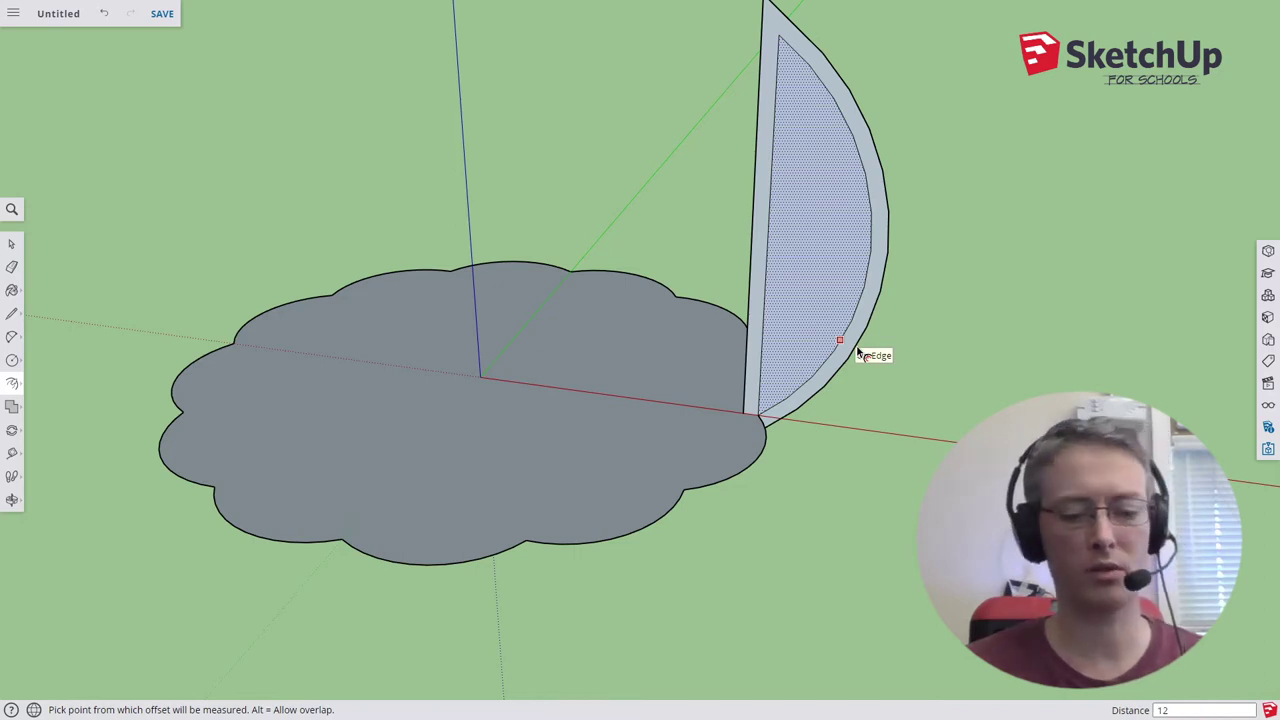
{"action": "key", "text": "Return"}
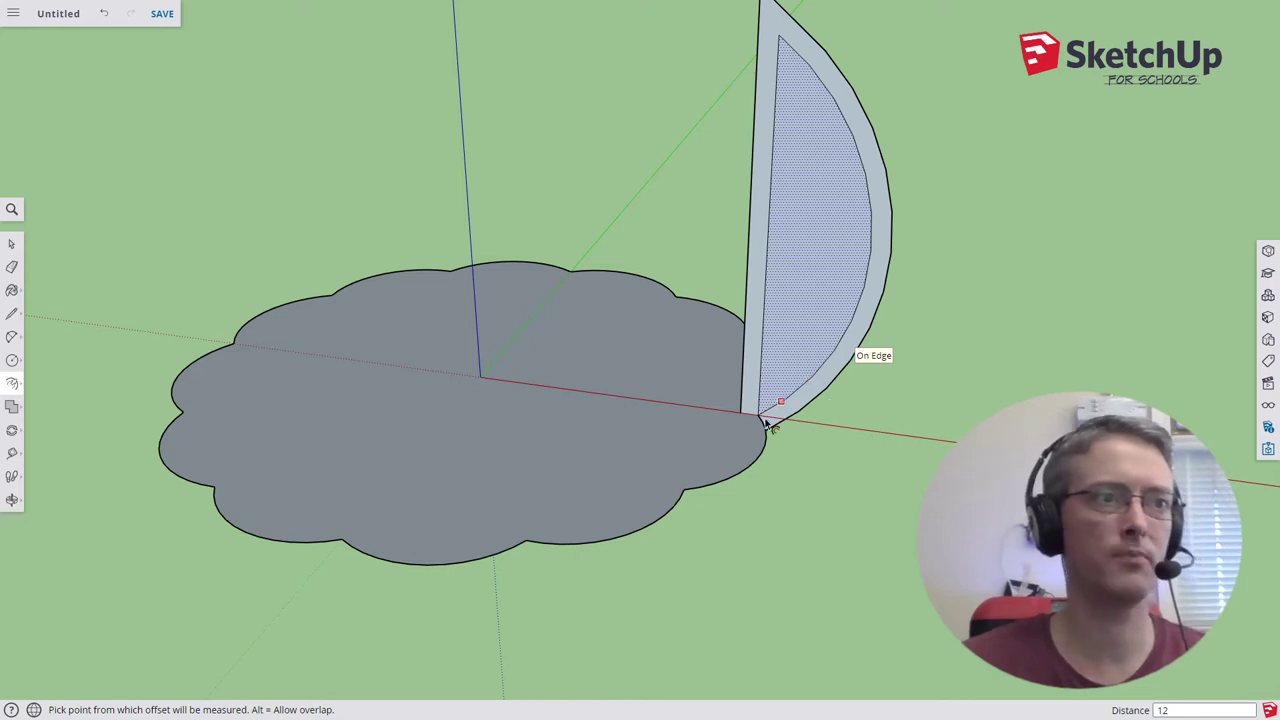
{"action": "scroll", "coordinate": [761, 422], "scroll_direction": "up", "scroll_amount": 2}
{"action": "scroll", "coordinate": [761, 422], "scroll_direction": "up", "scroll_amount": 1}
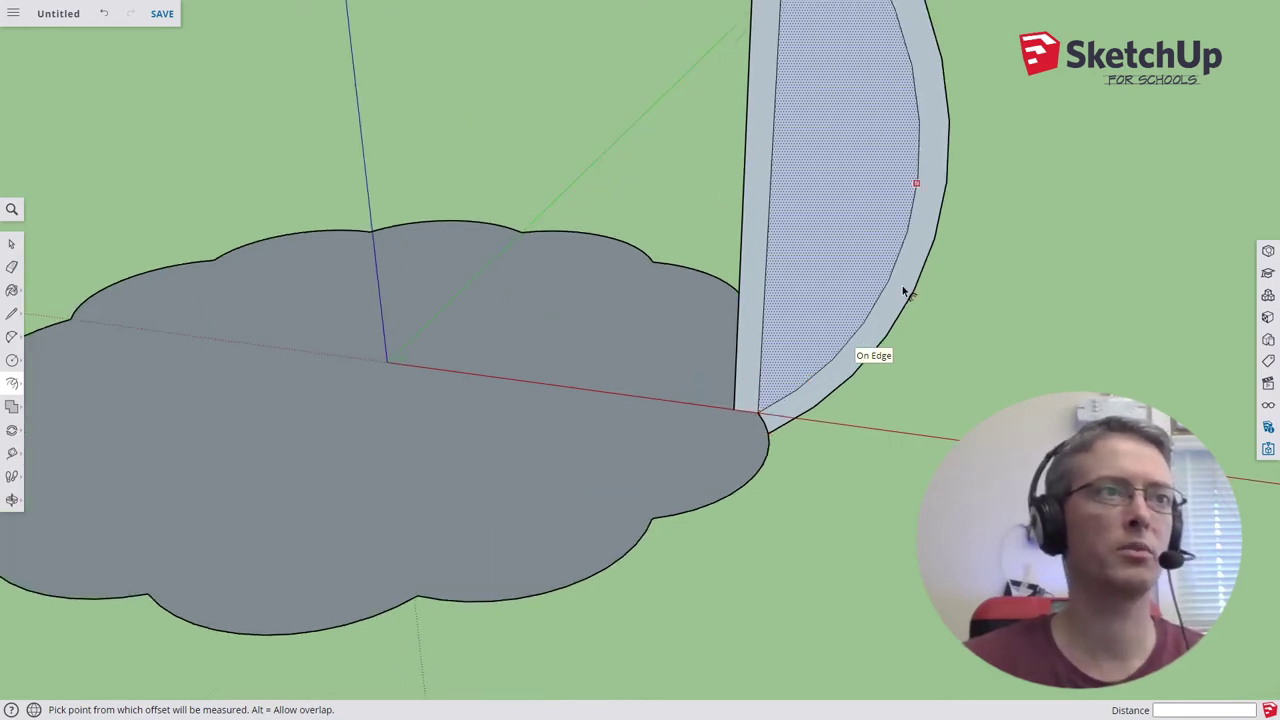
{"action": "scroll", "coordinate": [762, 417], "scroll_direction": "up", "scroll_amount": 3}
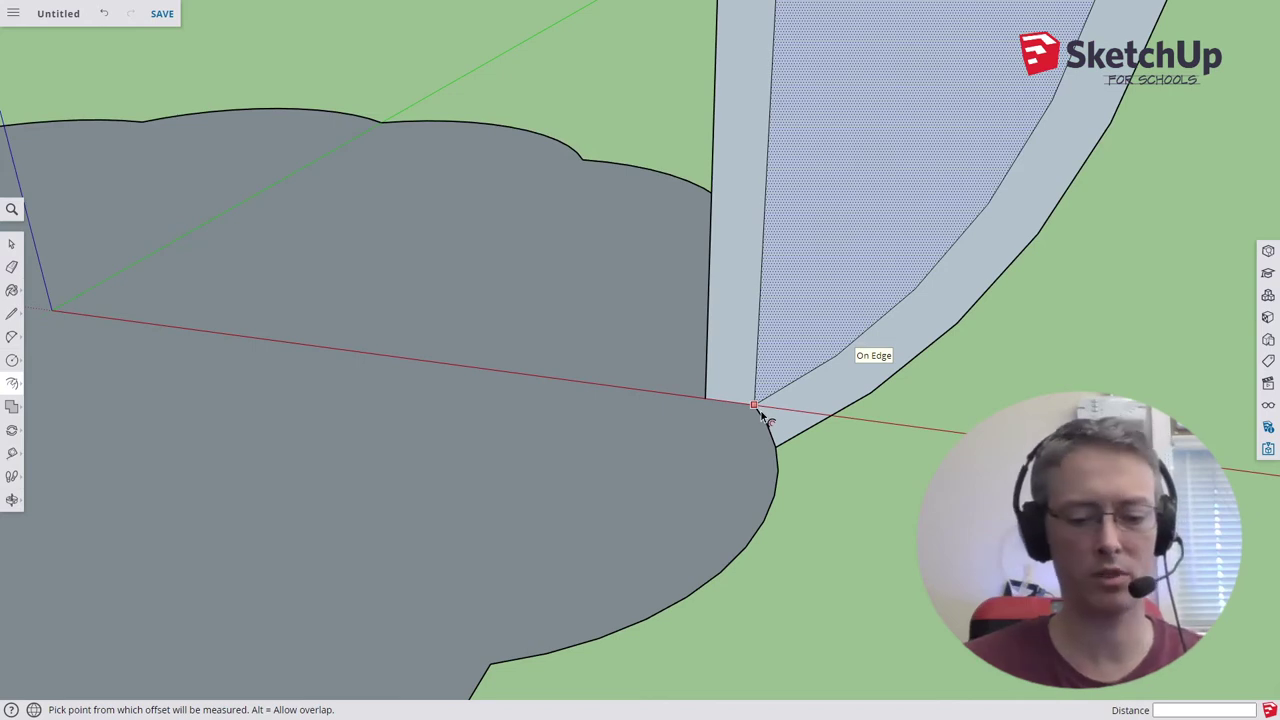
Draw a line closing the offset band at its bottom corner.
{"action": "key", "text": "l"}
{"action": "left_click", "coordinate": [755, 404]}
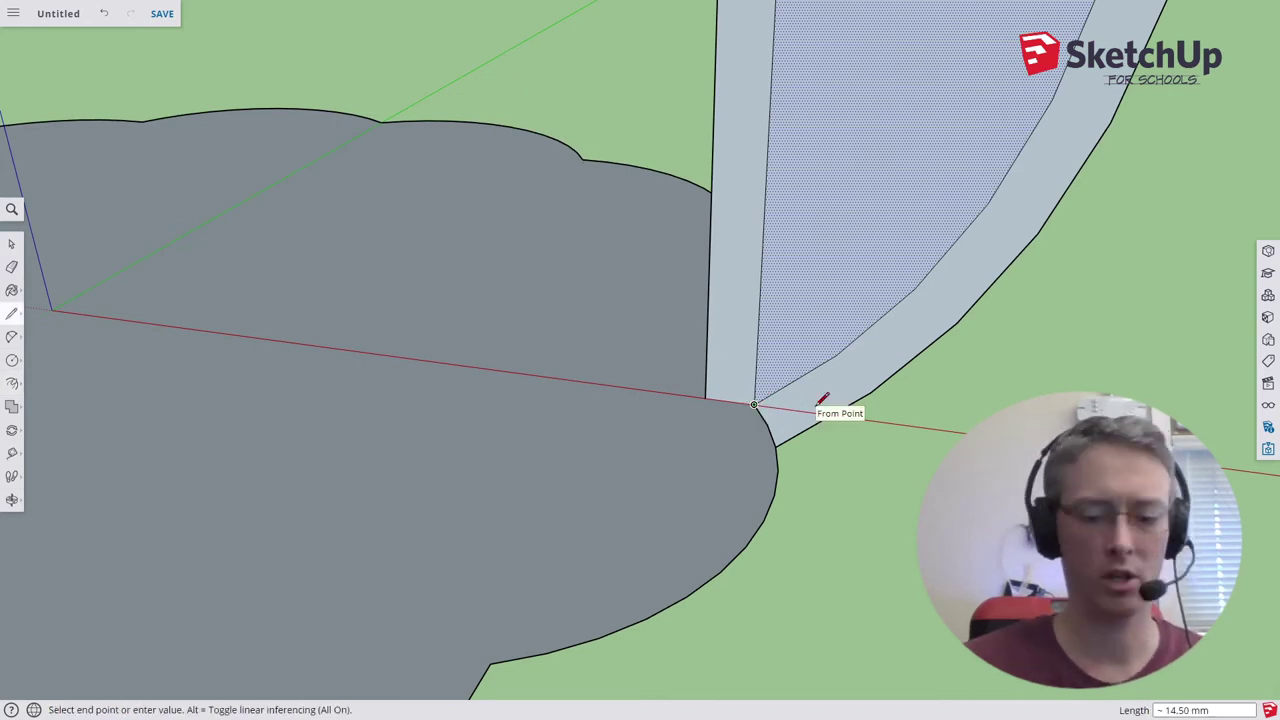
{"action": "left_click", "coordinate": [816, 403]}
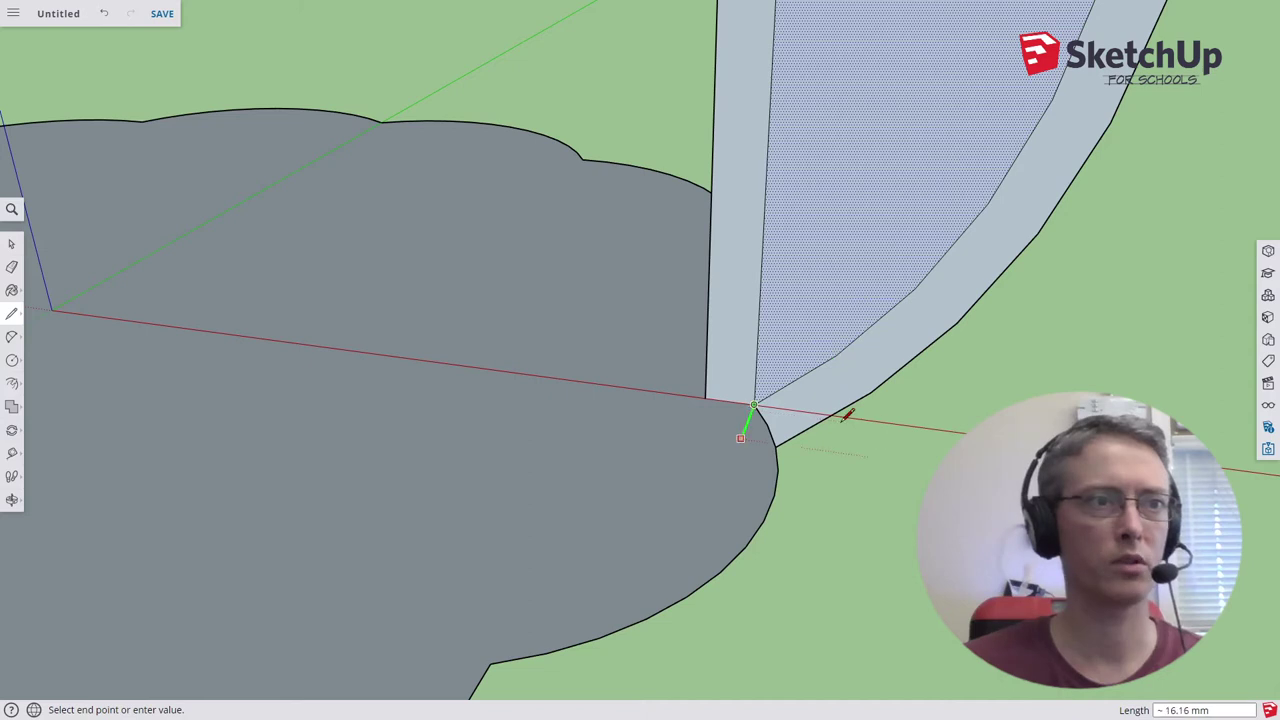
{"action": "scroll", "coordinate": [831, 407], "scroll_direction": "up", "scroll_amount": 2}
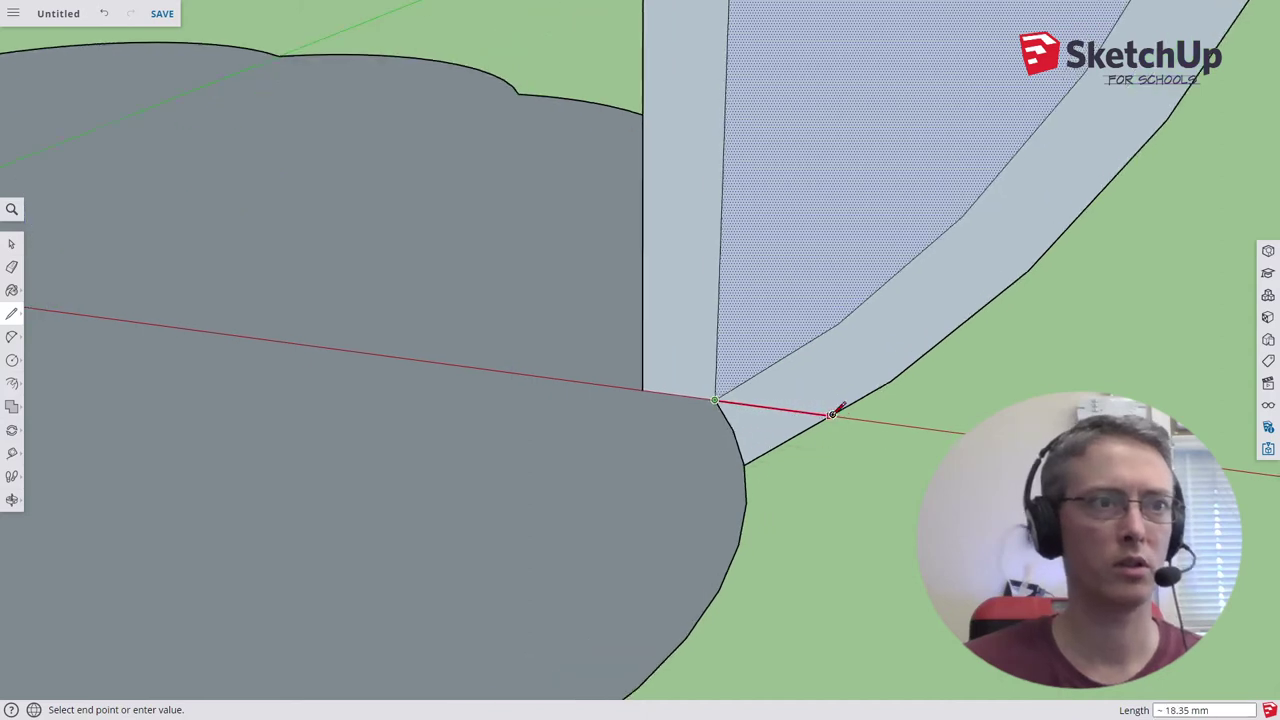
{"action": "scroll", "coordinate": [833, 412], "scroll_direction": "up", "scroll_amount": 2}
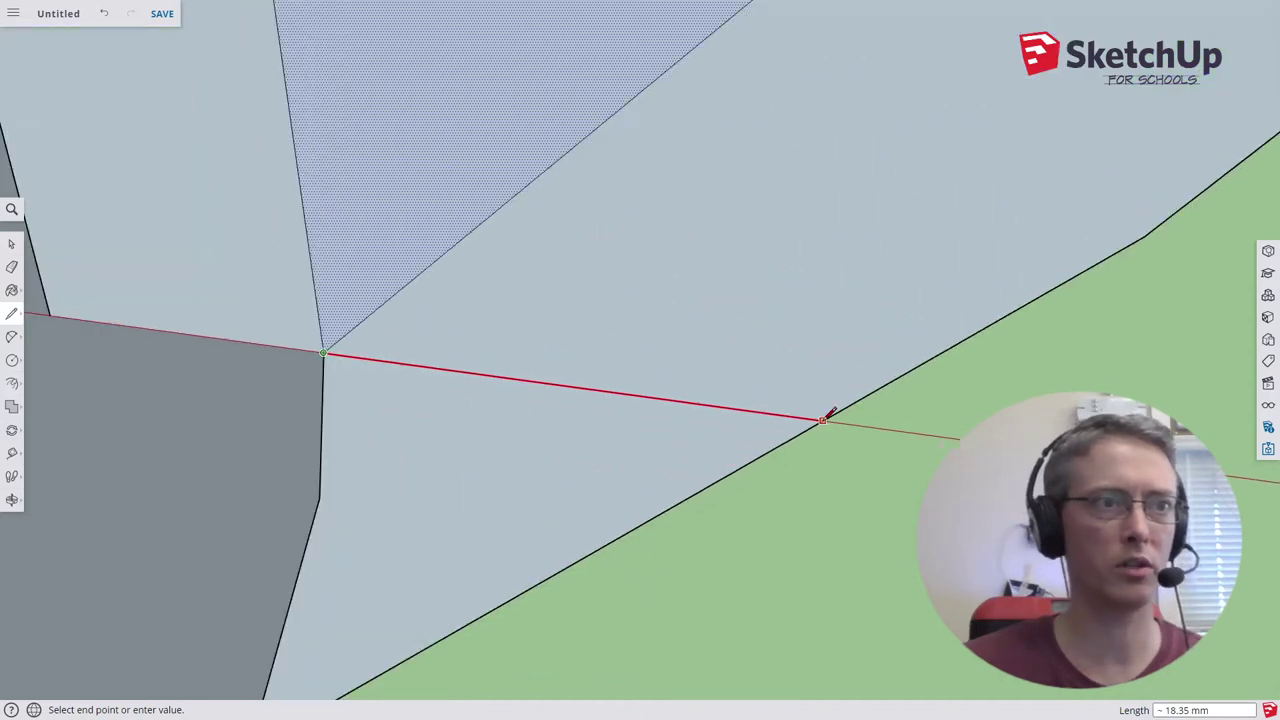
{"action": "left_click", "coordinate": [832, 412]}
{"action": "scroll", "coordinate": [832, 412], "scroll_direction": "up", "scroll_amount": 3}
{"action": "scroll", "coordinate": [832, 412], "scroll_direction": "down", "scroll_amount": 6}
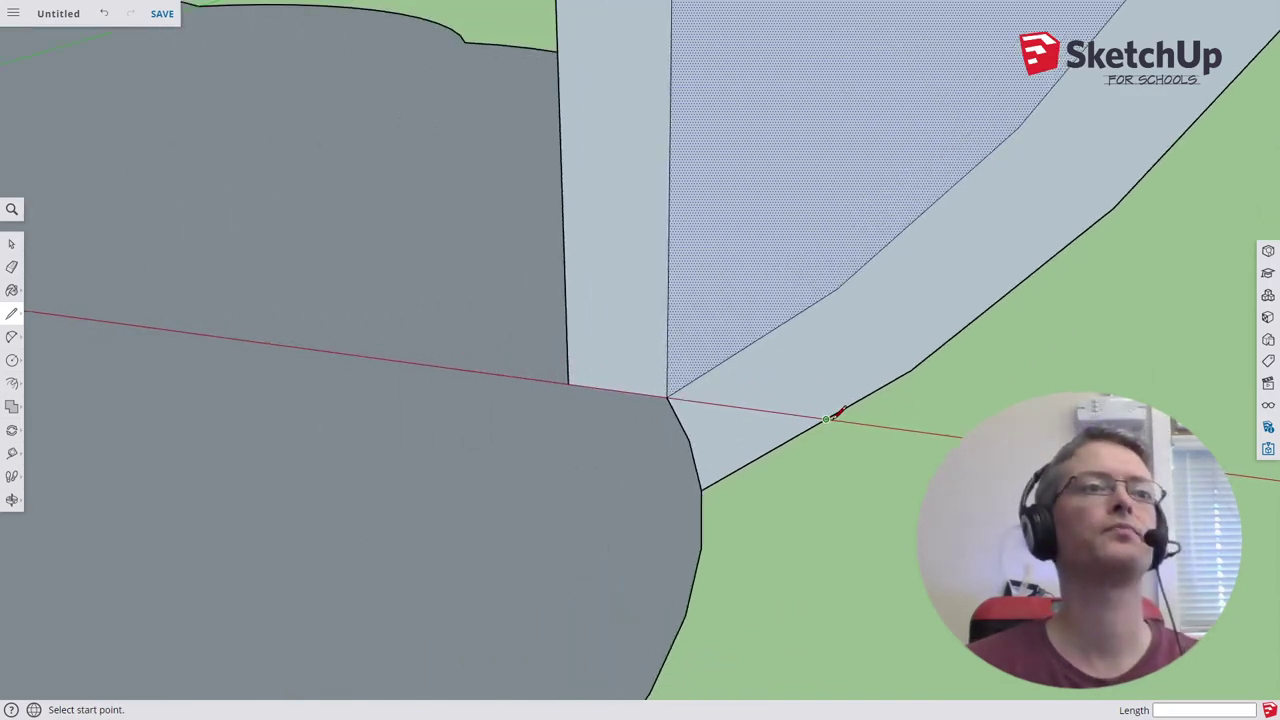
{"action": "scroll", "coordinate": [838, 412], "scroll_direction": "down", "scroll_amount": 2}
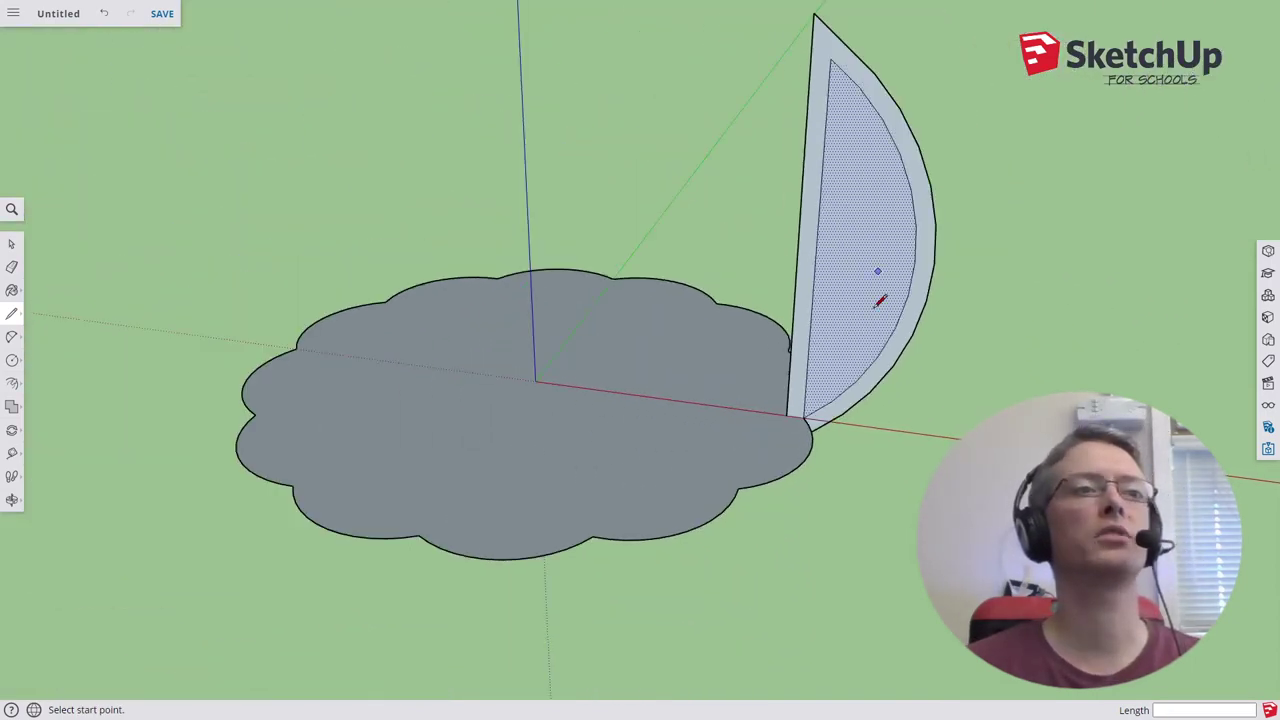
{"action": "middle_click_drag", "start_coordinate": [880, 294], "coordinate": [838, 203]}
{"action": "scroll", "coordinate": [838, 203], "scroll_direction": "up", "scroll_amount": 2}
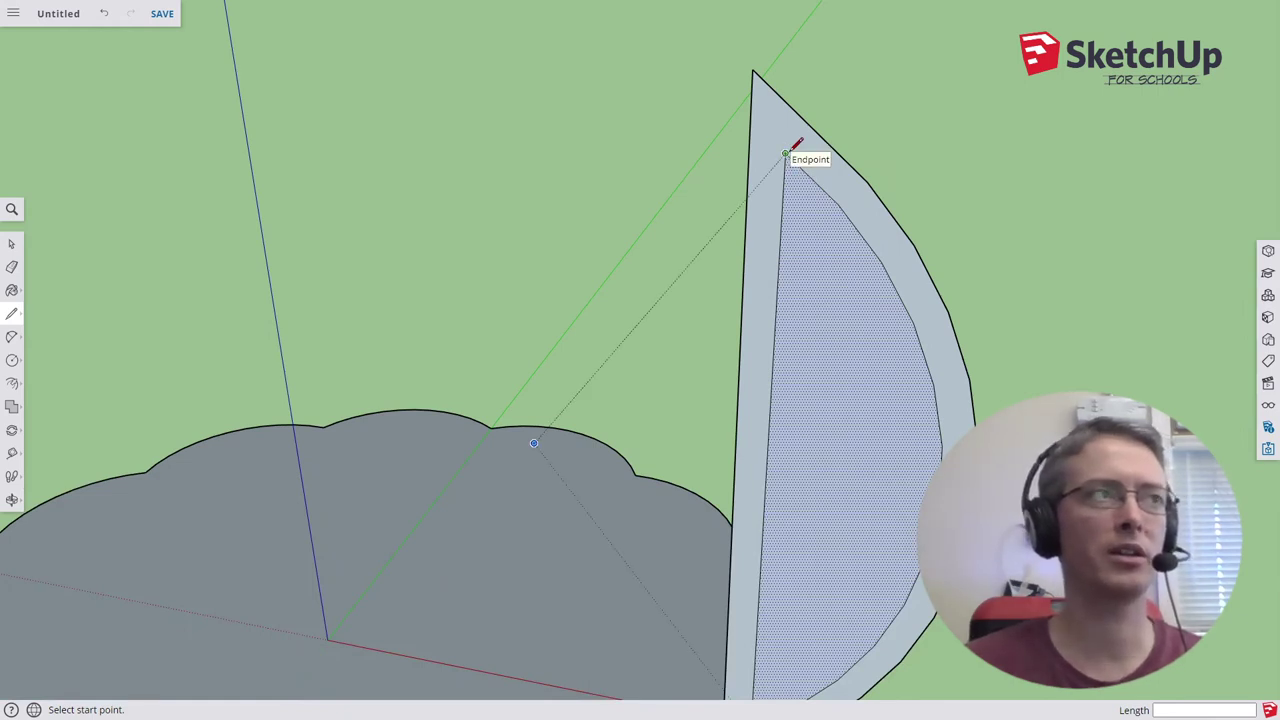
Draw a line from the inner tip to the band's outer edge and erase the pointed tip.
{"action": "left_click", "coordinate": [786, 152]}
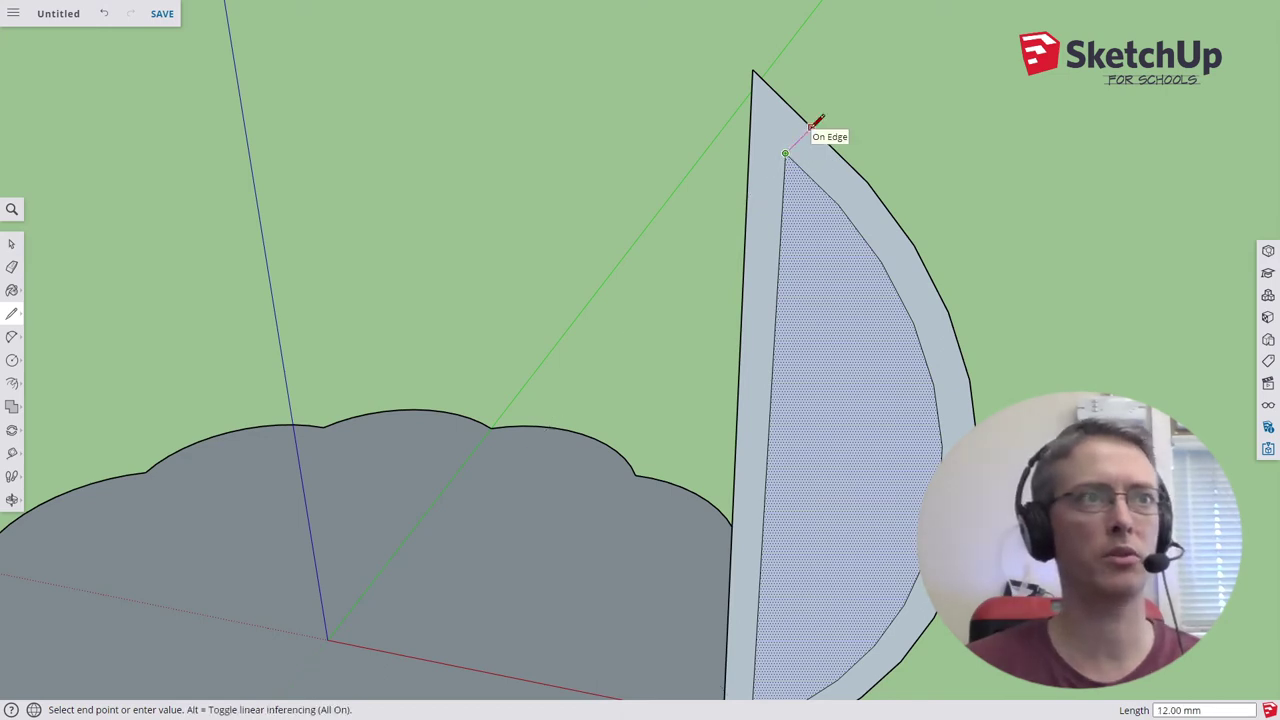
{"action": "left_click", "coordinate": [811, 126]}
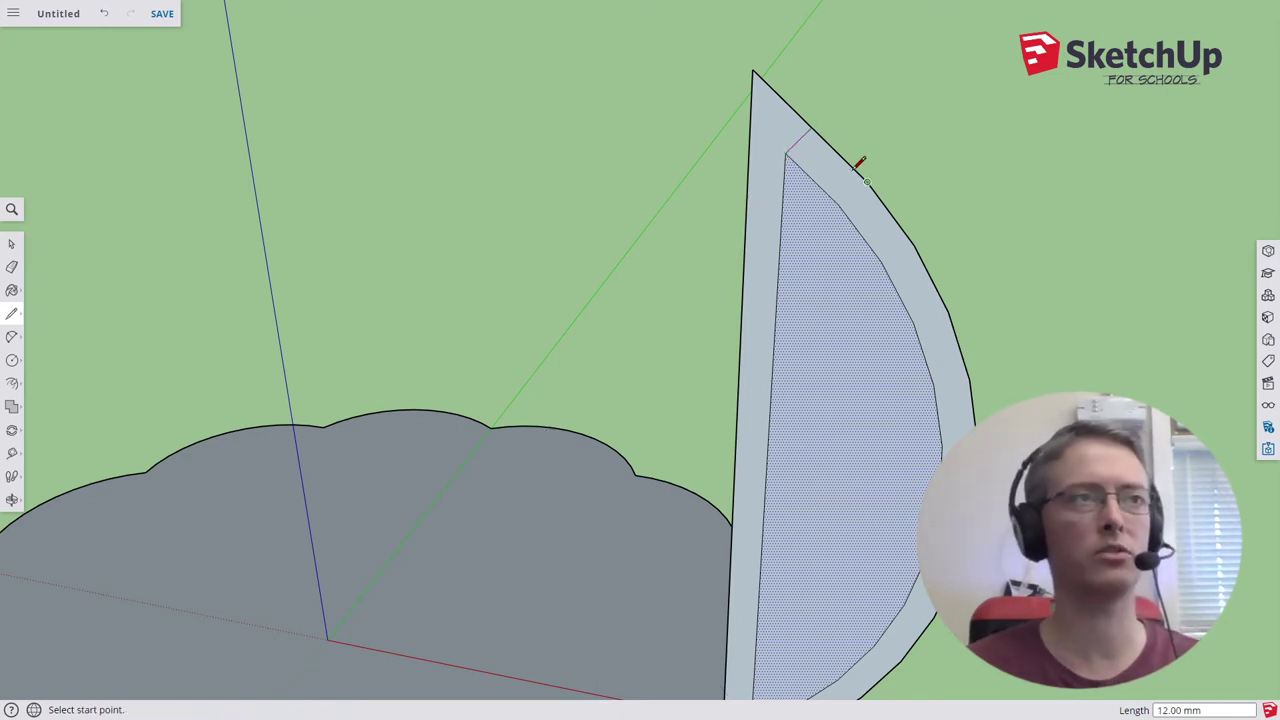
{"action": "key", "text": "e"}
{"action": "left_click", "coordinate": [793, 104]}
Erase the half-disc's straight edge, inner face and leftover diagonal line.
{"action": "left_click", "coordinate": [762, 110]}
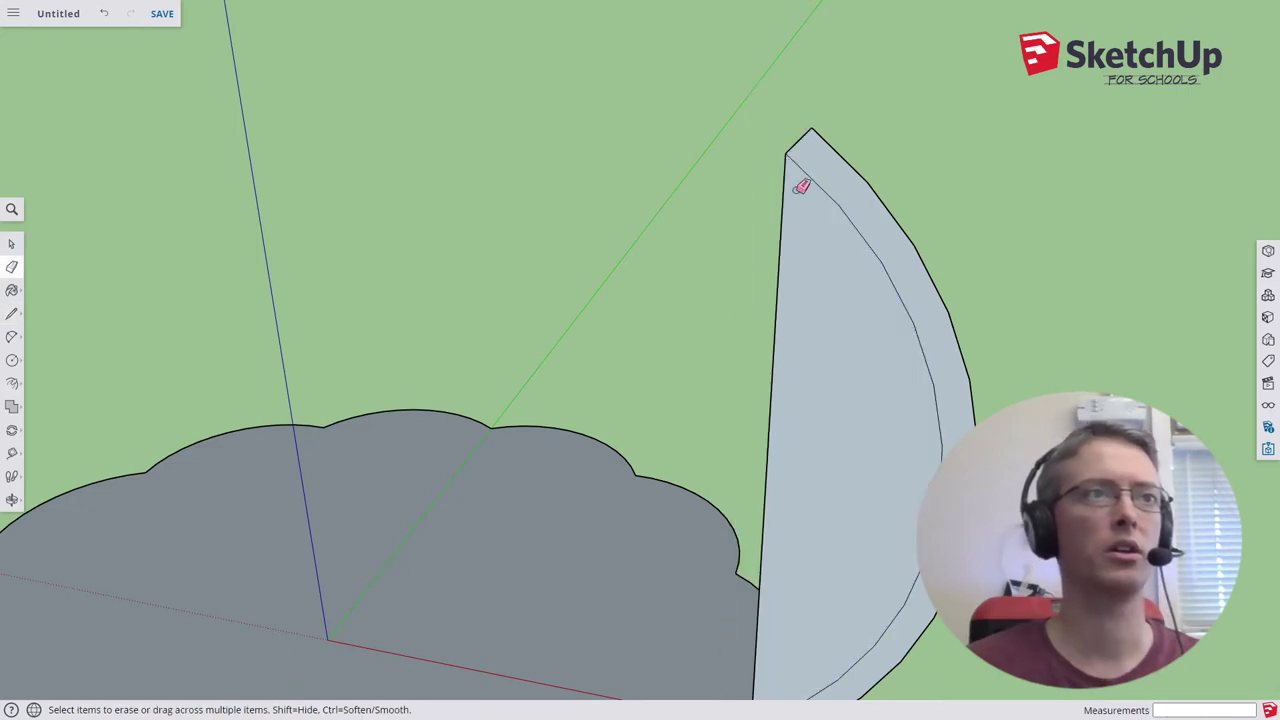
{"action": "middle_click_drag", "start_coordinate": [803, 186], "coordinate": [799, 256]}
{"action": "left_click", "coordinate": [795, 240]}
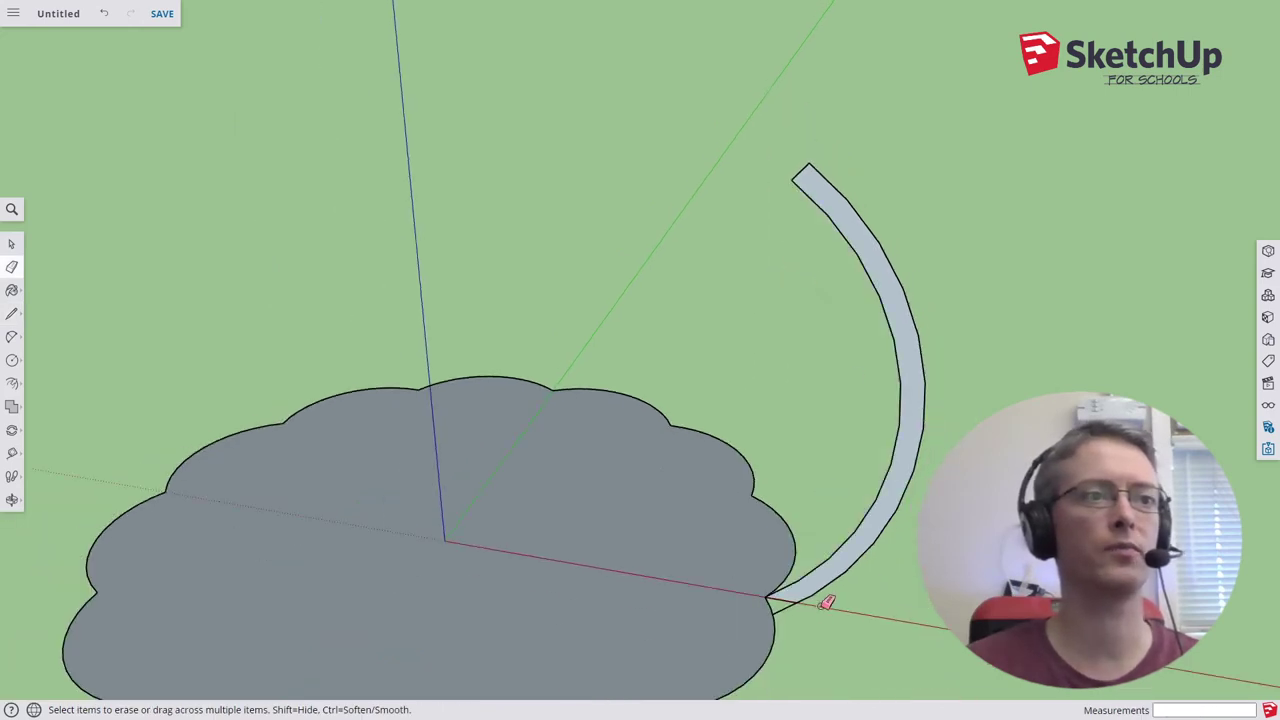
{"action": "scroll", "coordinate": [790, 615], "scroll_direction": "up", "scroll_amount": 3}
{"action": "middle_click_drag", "start_coordinate": [790, 622], "coordinate": [809, 524]}
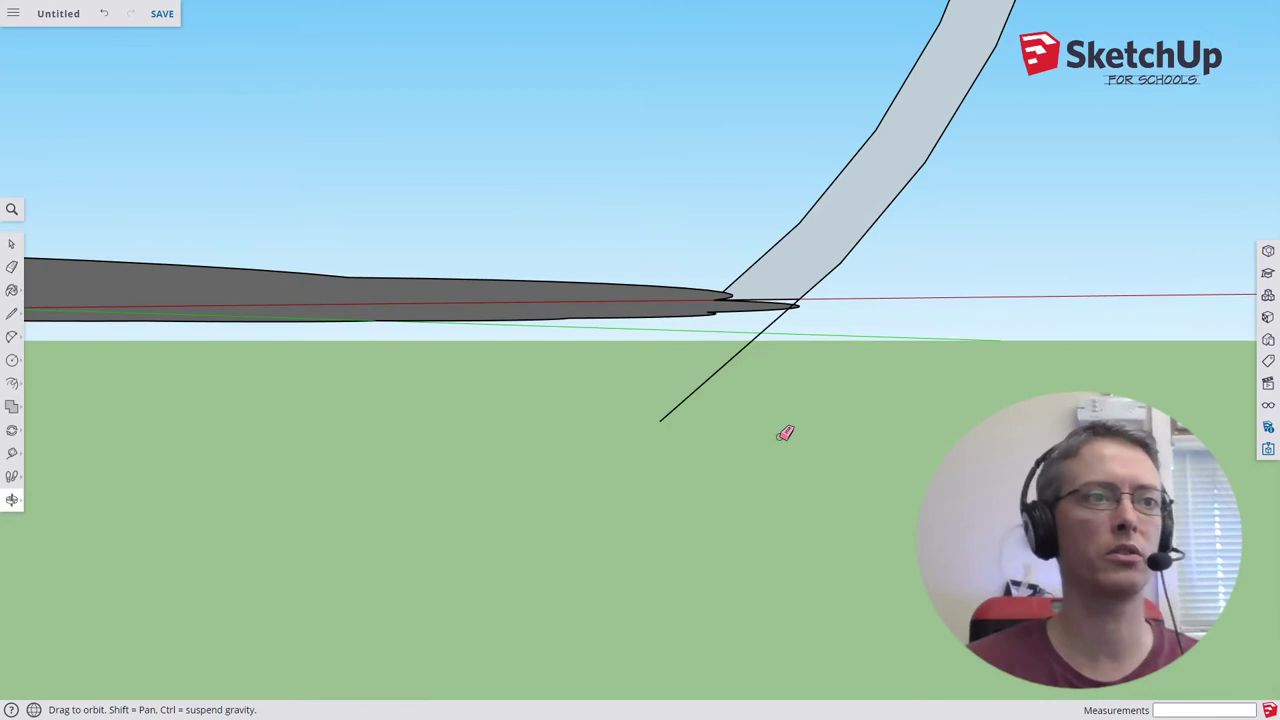
{"action": "left_click", "coordinate": [751, 340]}
{"action": "mouse_move", "coordinate": [794, 357]}
{"action": "middle_mouse_down"}
{"action": "mouse_move", "coordinate": [834, 366]}
{"action": "mouse_move", "coordinate": [862, 506]}
{"action": "mouse_move", "coordinate": [834, 525]}
{"action": "middle_mouse_up"}
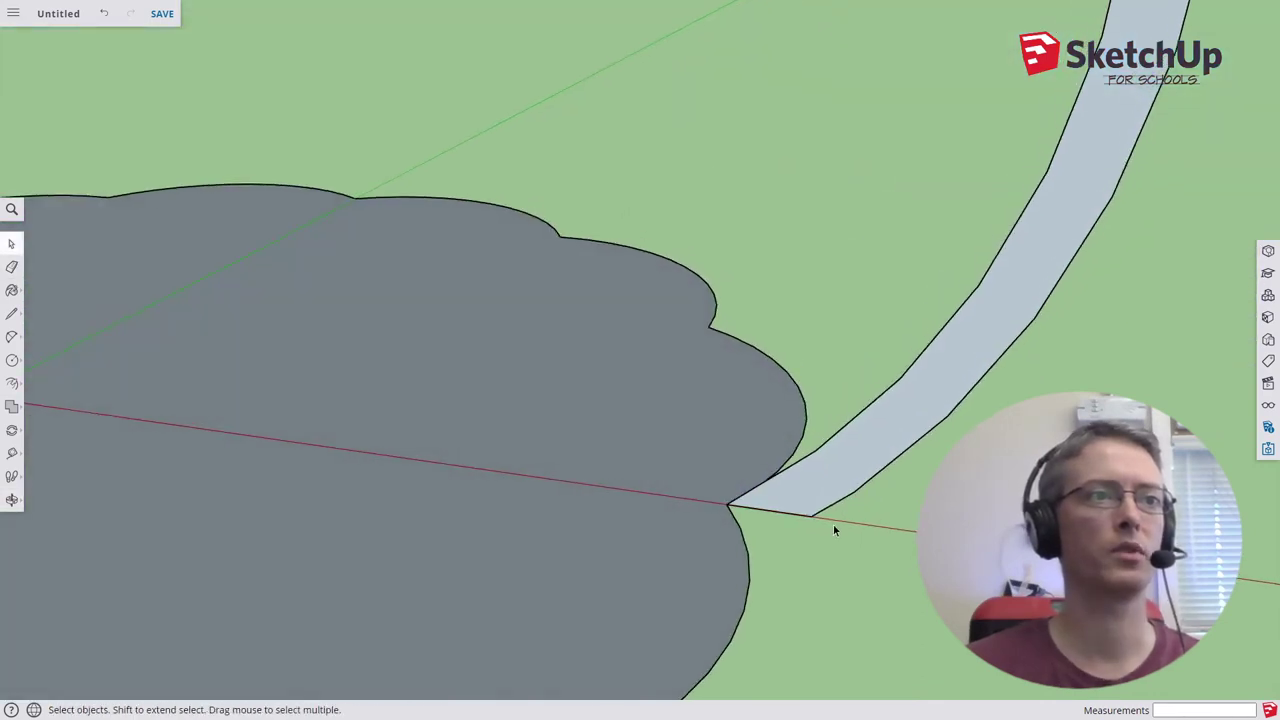
{"action": "scroll", "coordinate": [835, 520], "scroll_direction": "down", "scroll_amount": 6}
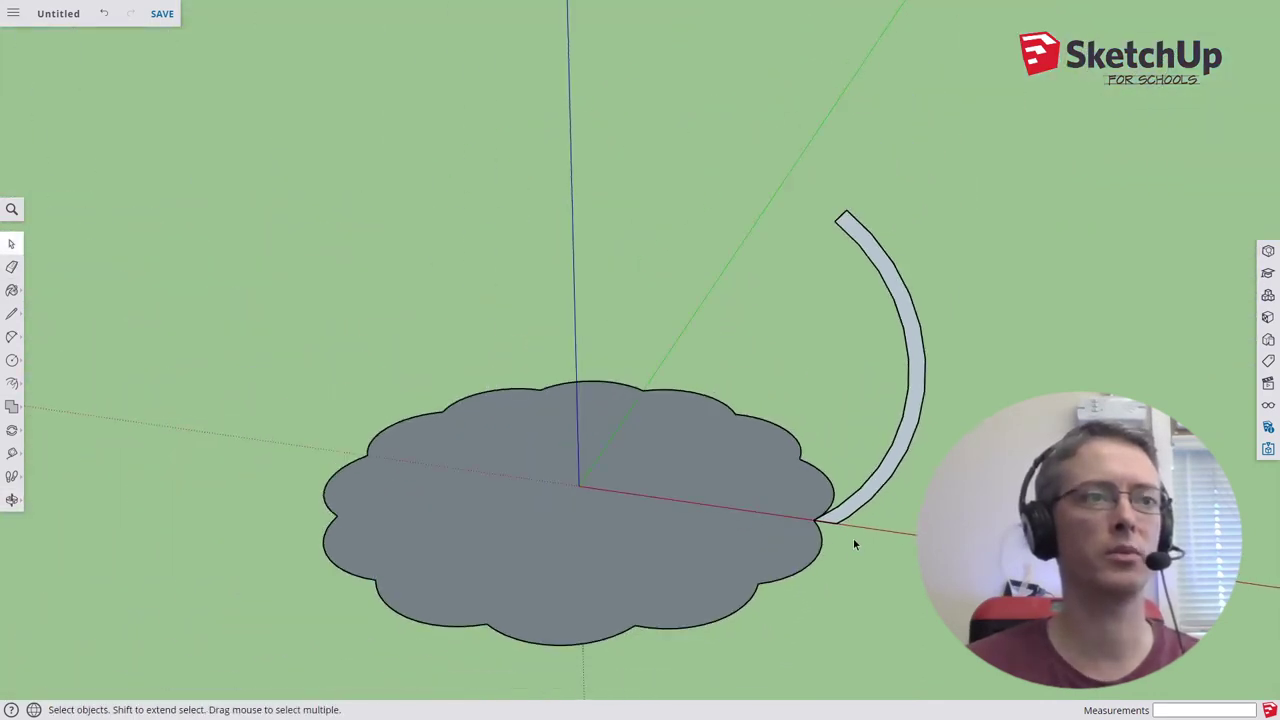
{"action": "left_click", "coordinate": [12, 383]}
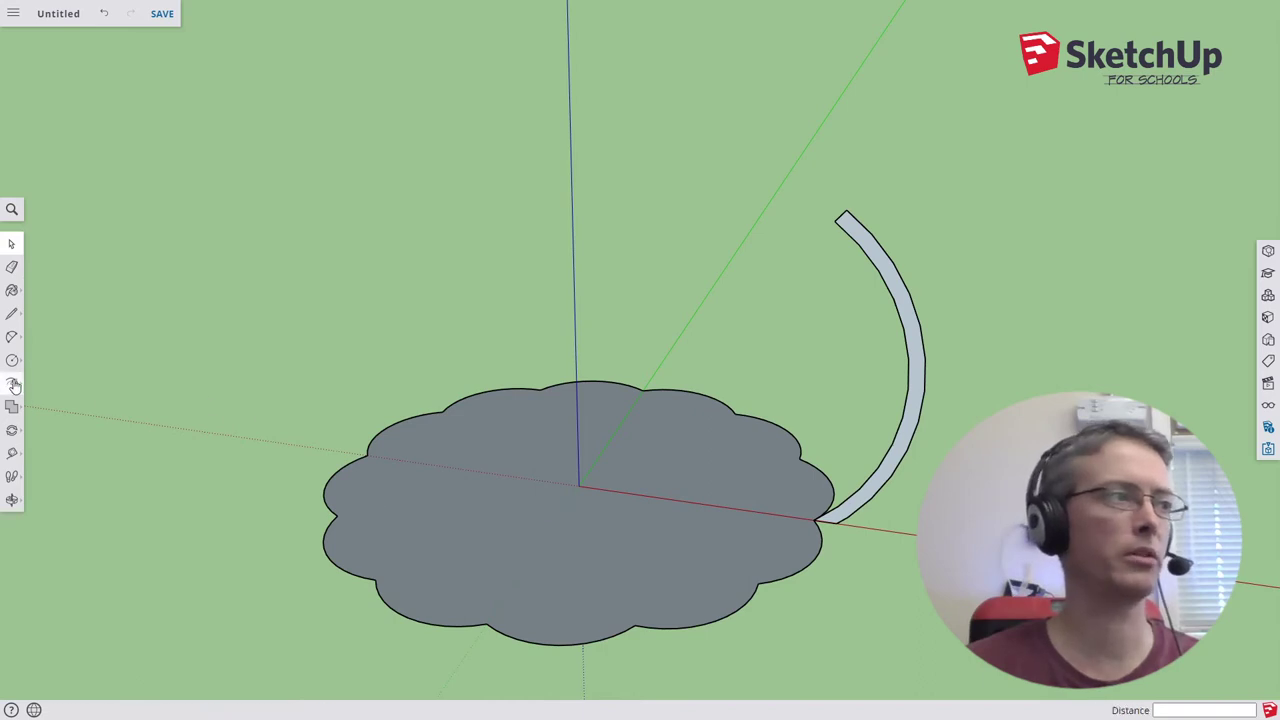
{"action": "left_click", "coordinate": [52, 385]}
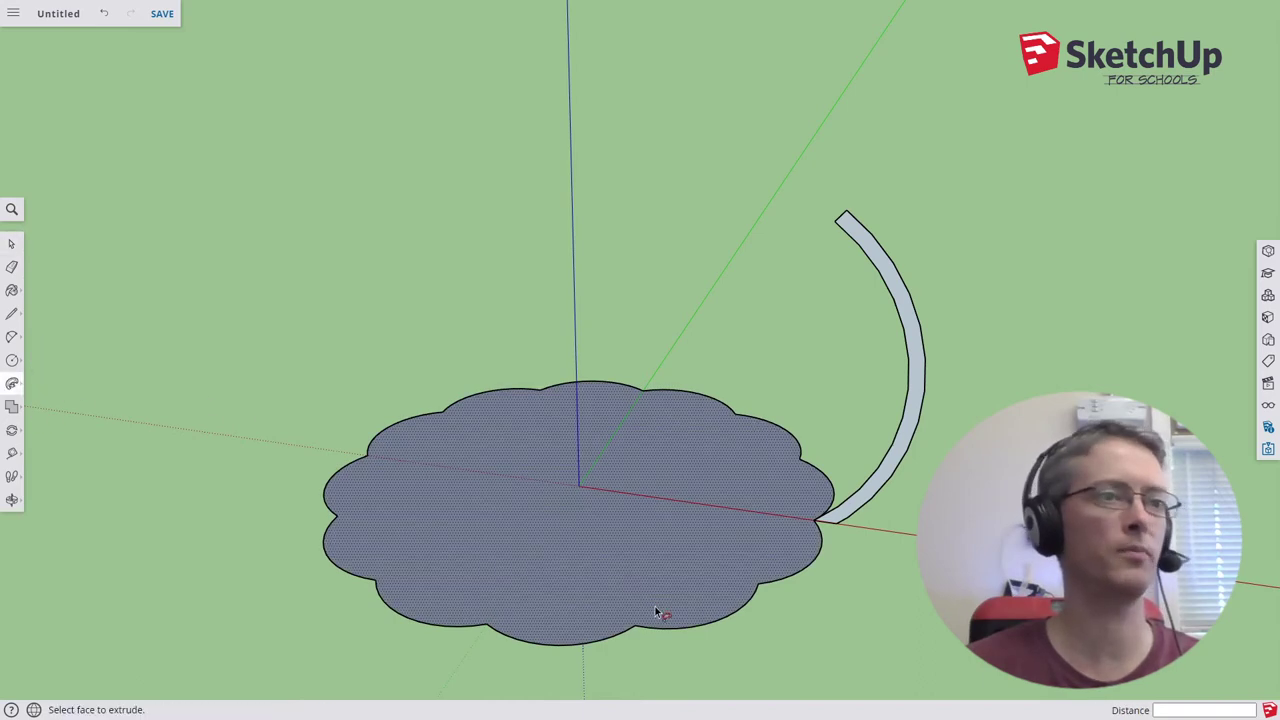
{"action": "key", "text": "space"}
{"action": "left_click", "coordinate": [800, 577]}
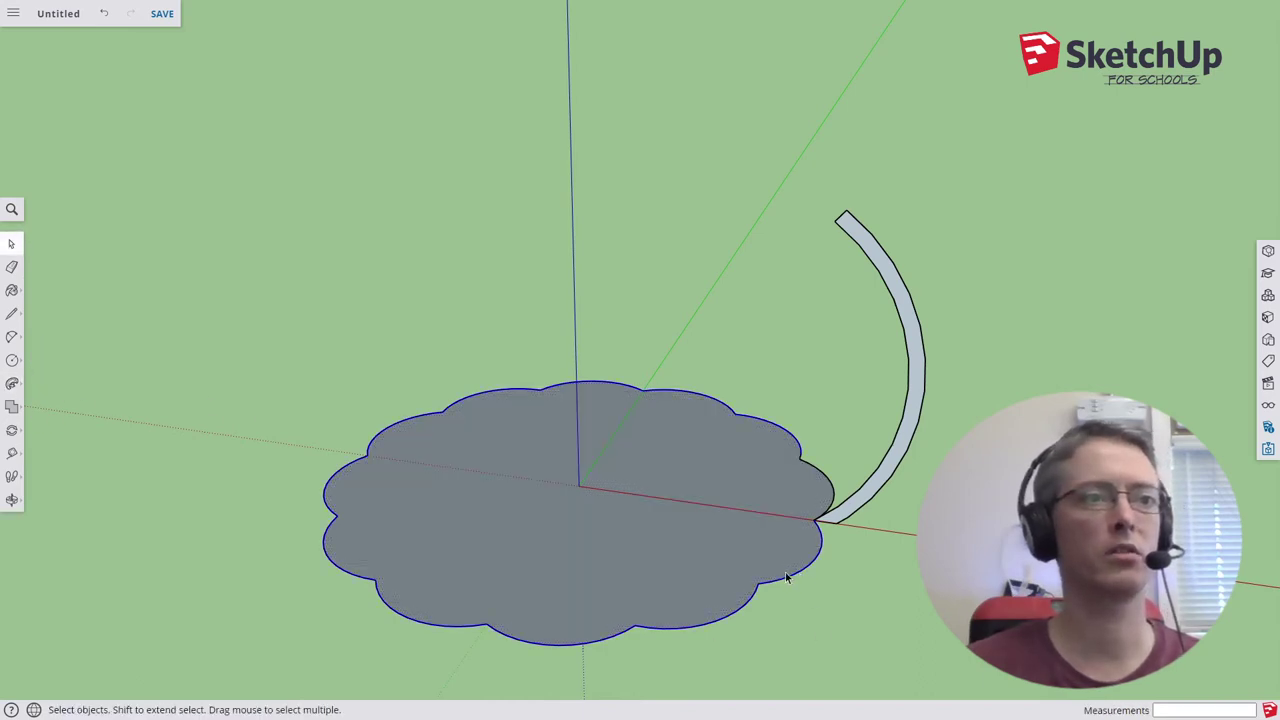
{"action": "scroll", "coordinate": [825, 525], "scroll_direction": "up", "scroll_amount": 2}
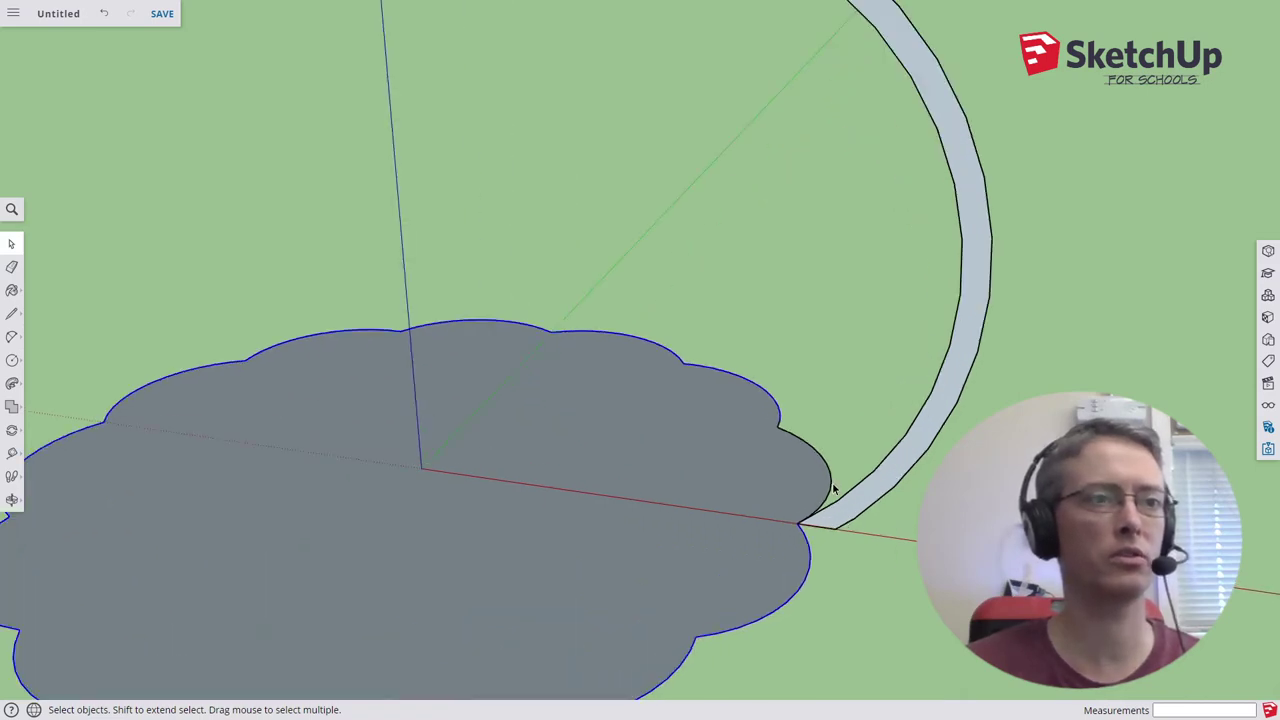
{"action": "left_click", "coordinate": [847, 588]}
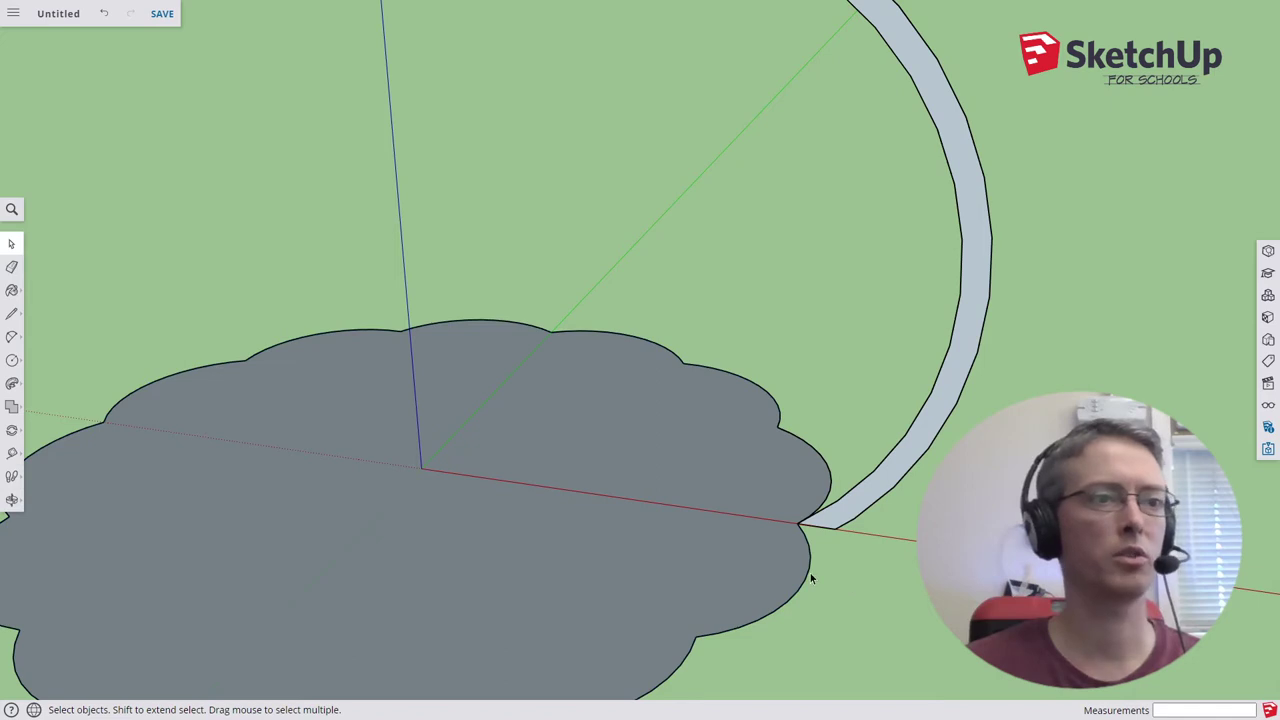
{"action": "left_click", "coordinate": [810, 577]}
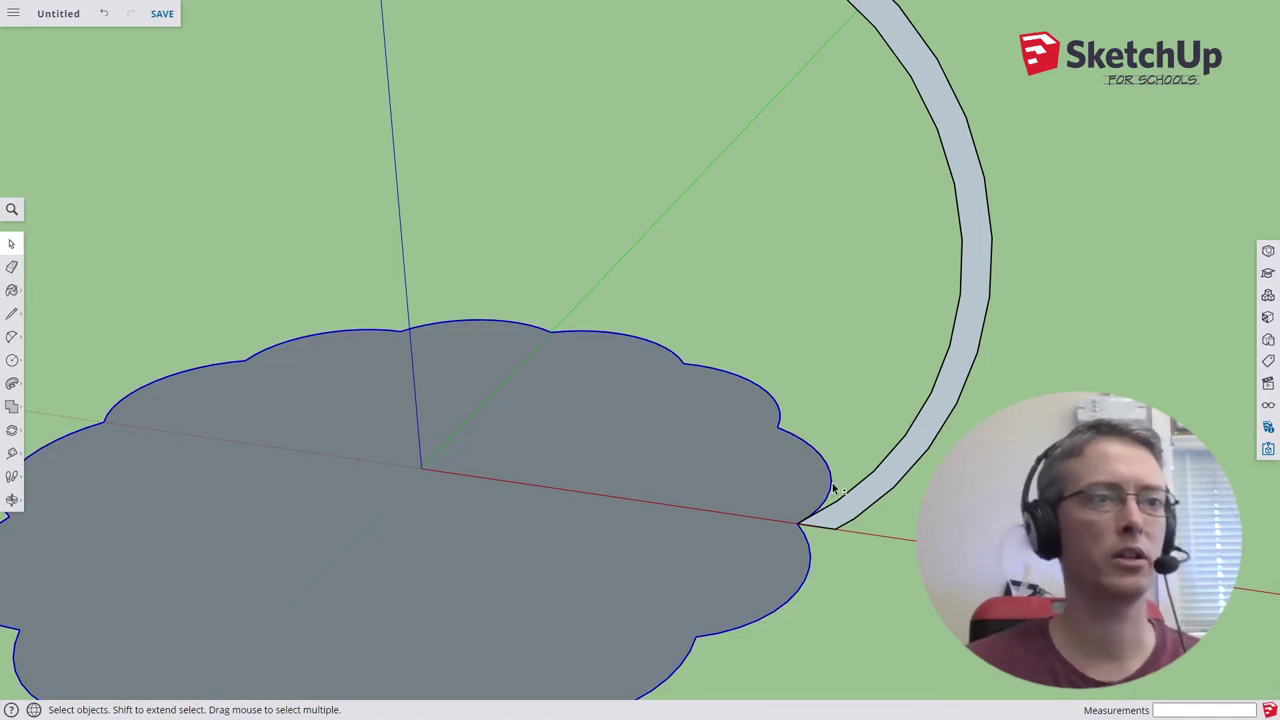
{"action": "right_click", "coordinate": [831, 487]}
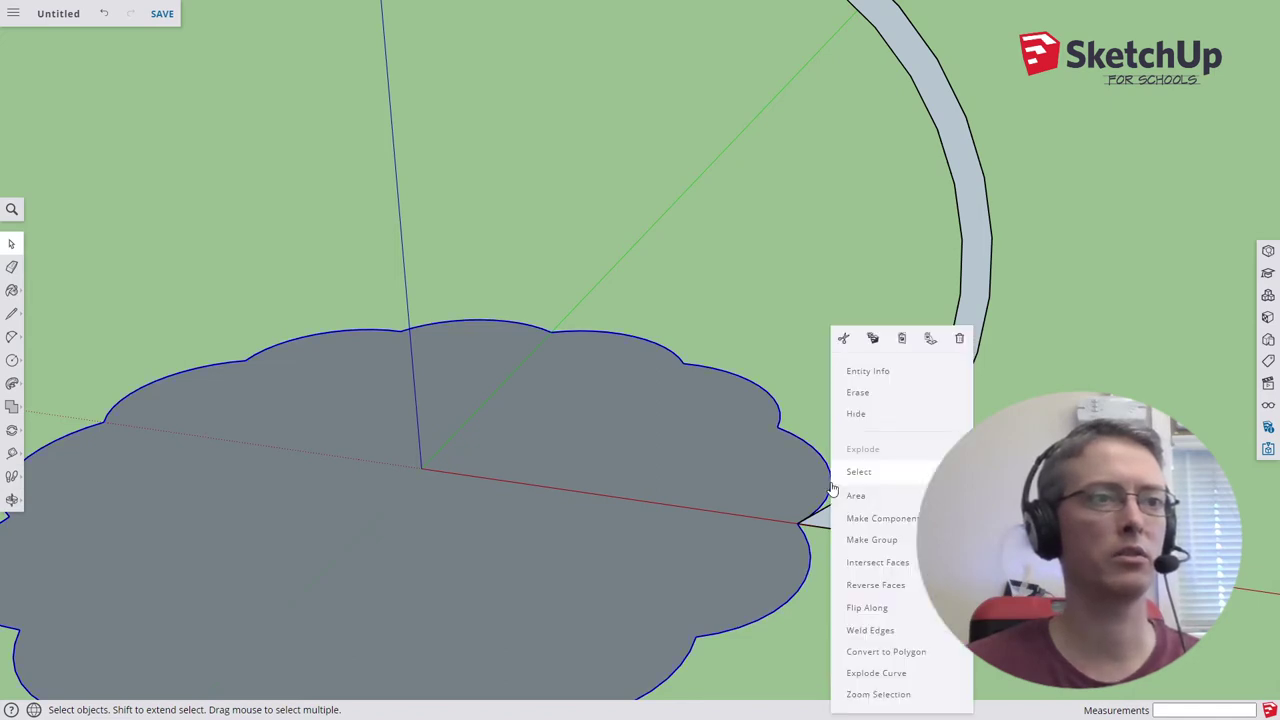
{"action": "left_click", "coordinate": [866, 635]}
{"action": "left_click", "coordinate": [826, 591]}
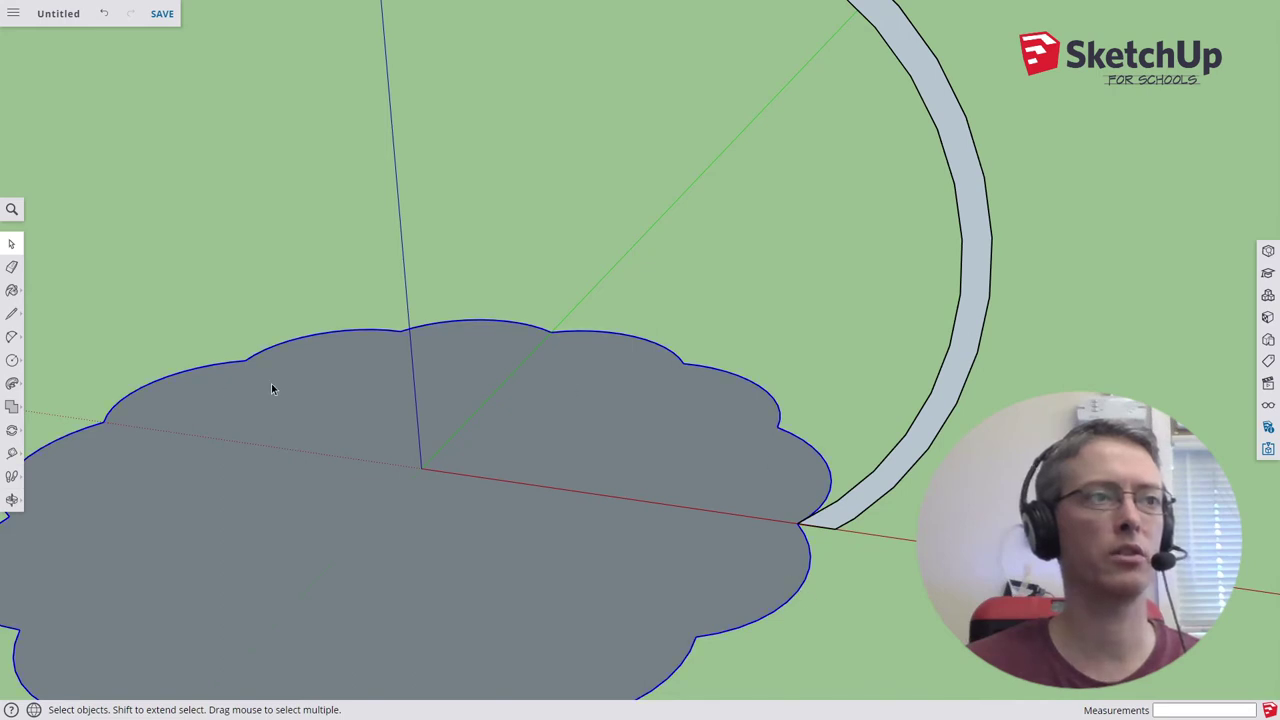
Sweep the cloud face around the ring path with Follow Me, then look down into the bowl.
{"action": "left_click", "coordinate": [11, 385]}
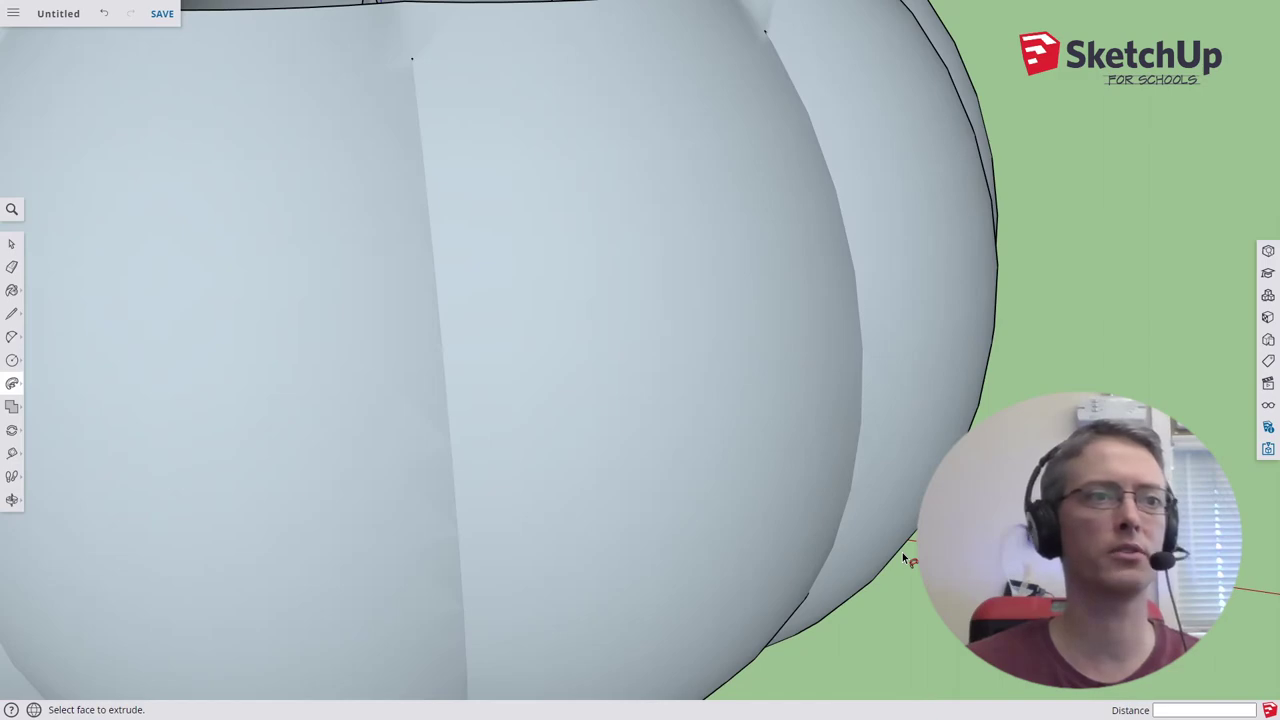
{"action": "scroll", "coordinate": [902, 552], "scroll_direction": "down", "scroll_amount": 3}
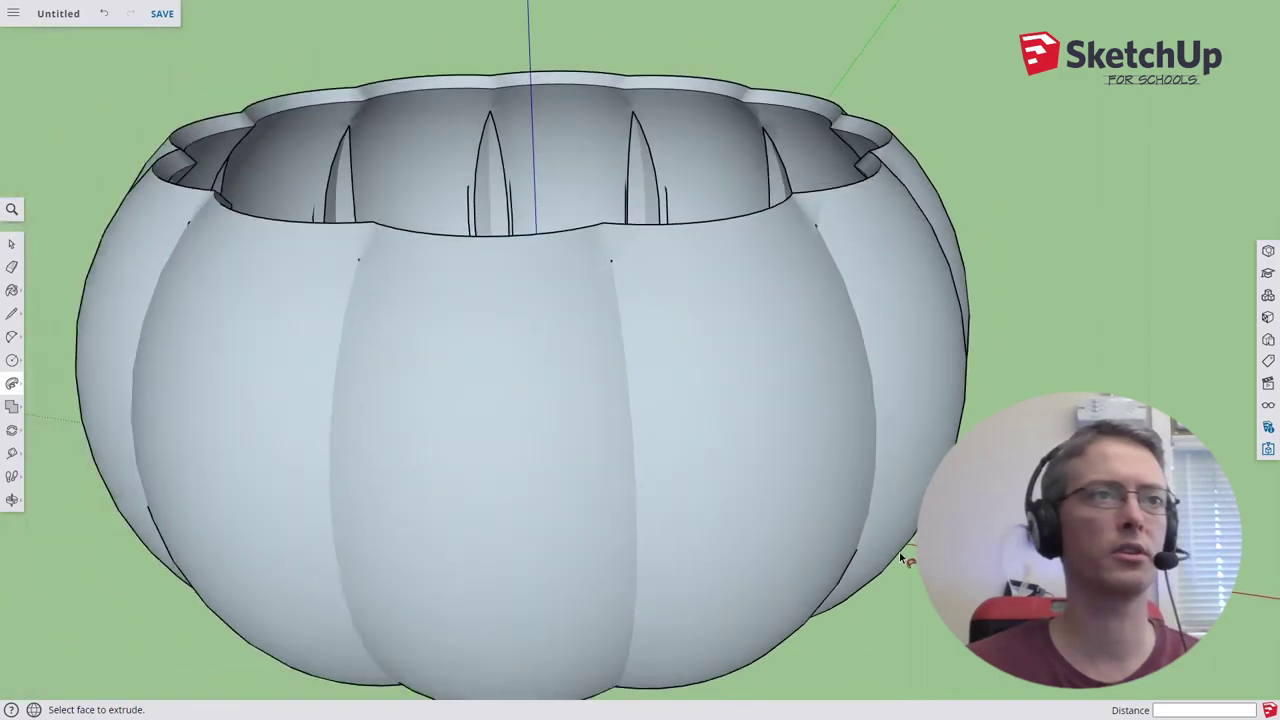
{"action": "scroll", "coordinate": [903, 556], "scroll_direction": "down", "scroll_amount": 3}
{"action": "middle_click_drag", "start_coordinate": [723, 437], "coordinate": [1000, 440]}
{"action": "key", "text": "p"}
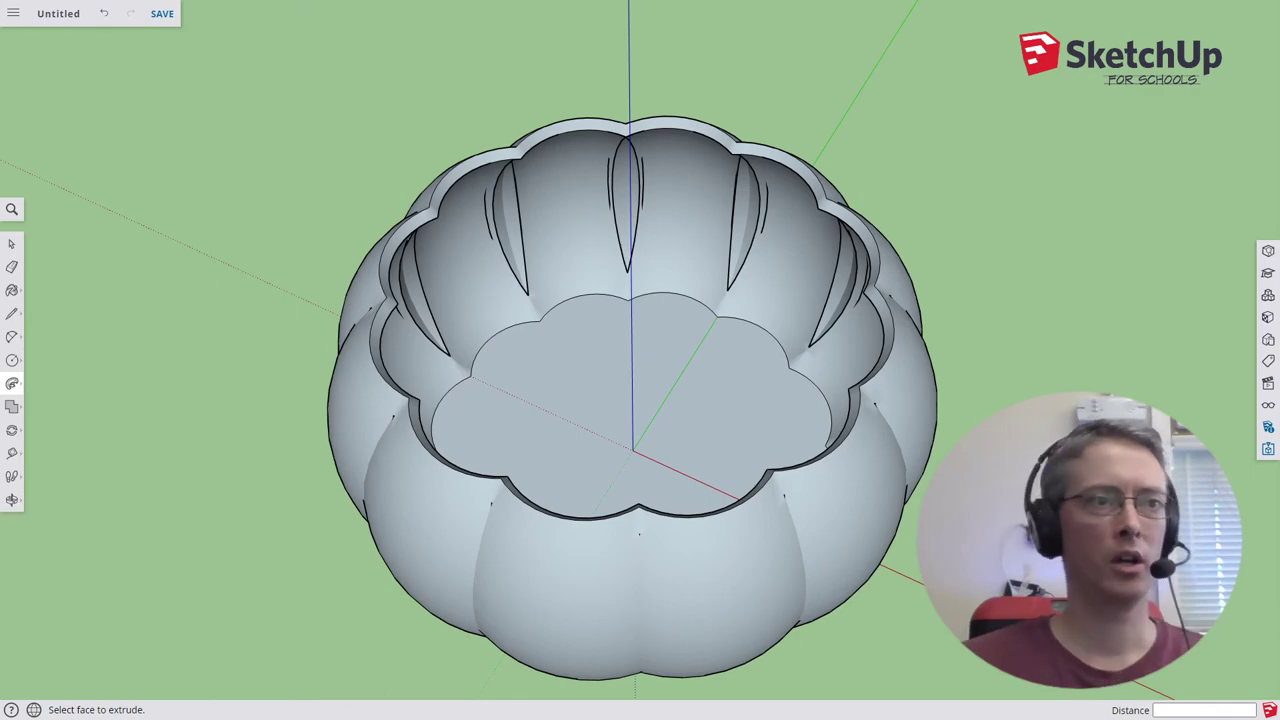
Select the whole connected bowl shell while excluding its cloud-shaped floor face.
{"action": "key", "text": "space"}
{"action": "left_click", "coordinate": [882, 482]}
{"action": "triple_click", "coordinate": [884, 487]}
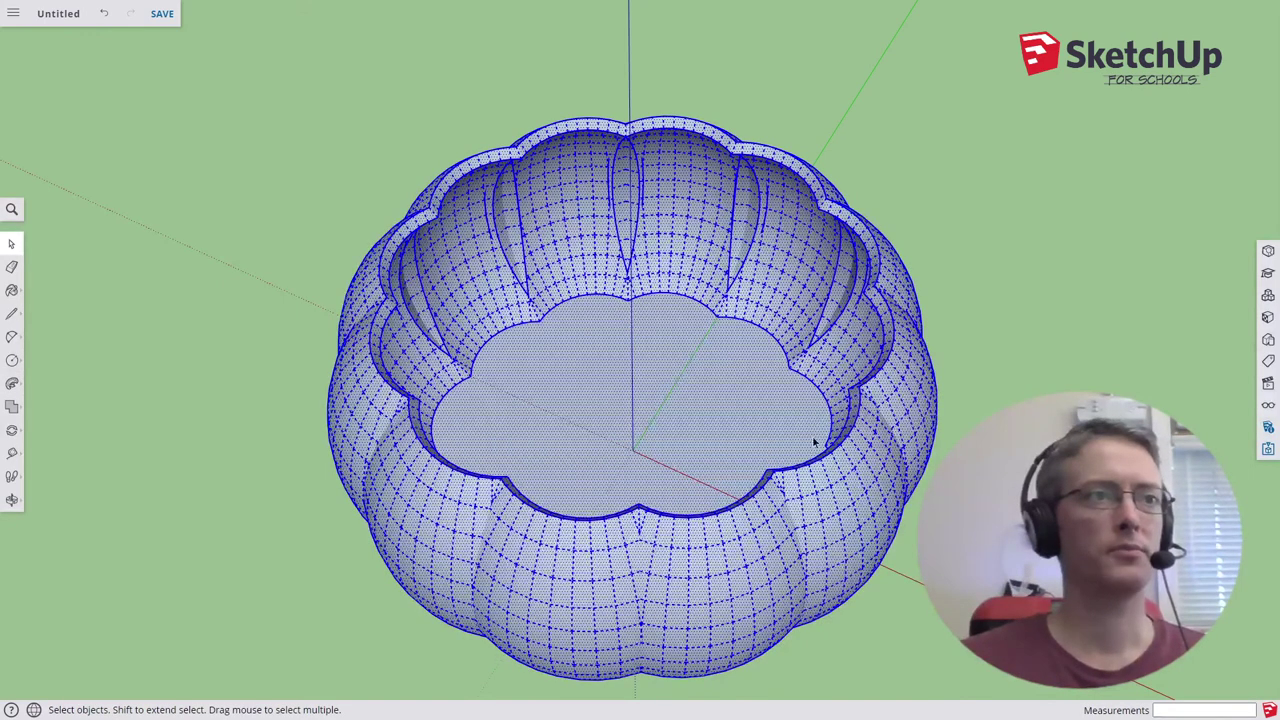
{"action": "left_click", "coordinate": [726, 409], "text": "shift"}
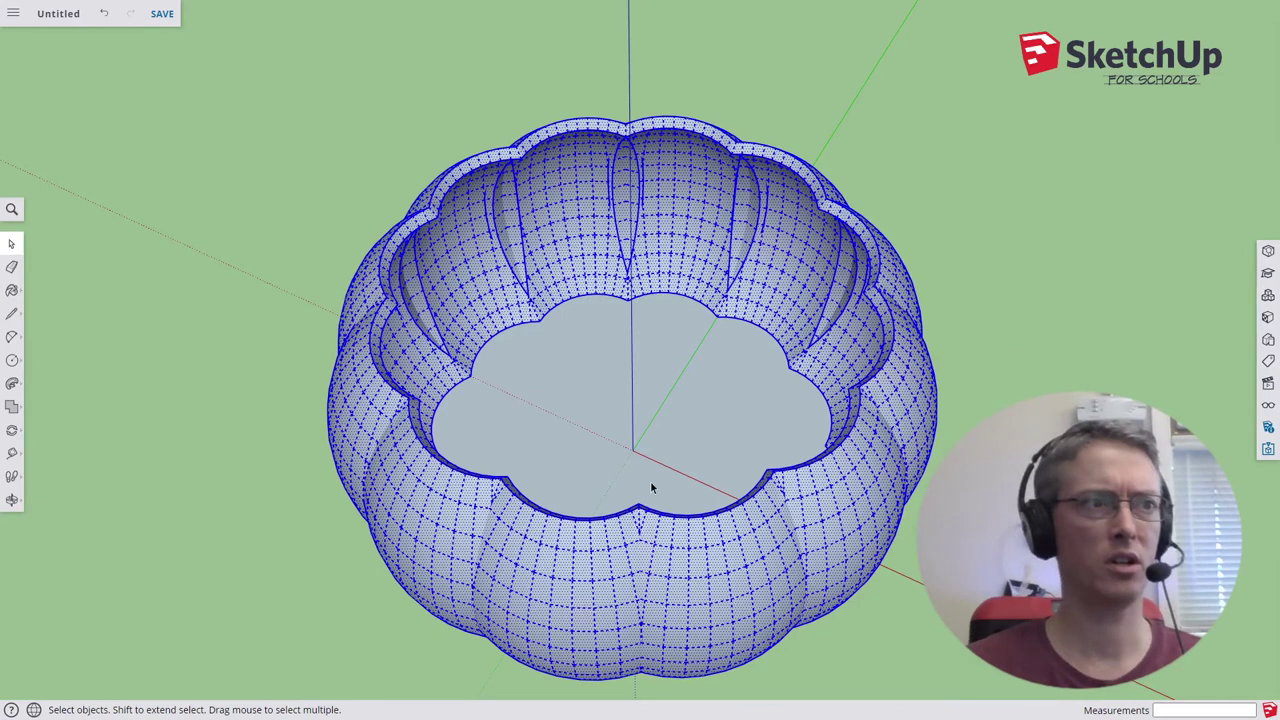
{"action": "left_click", "coordinate": [877, 462]}
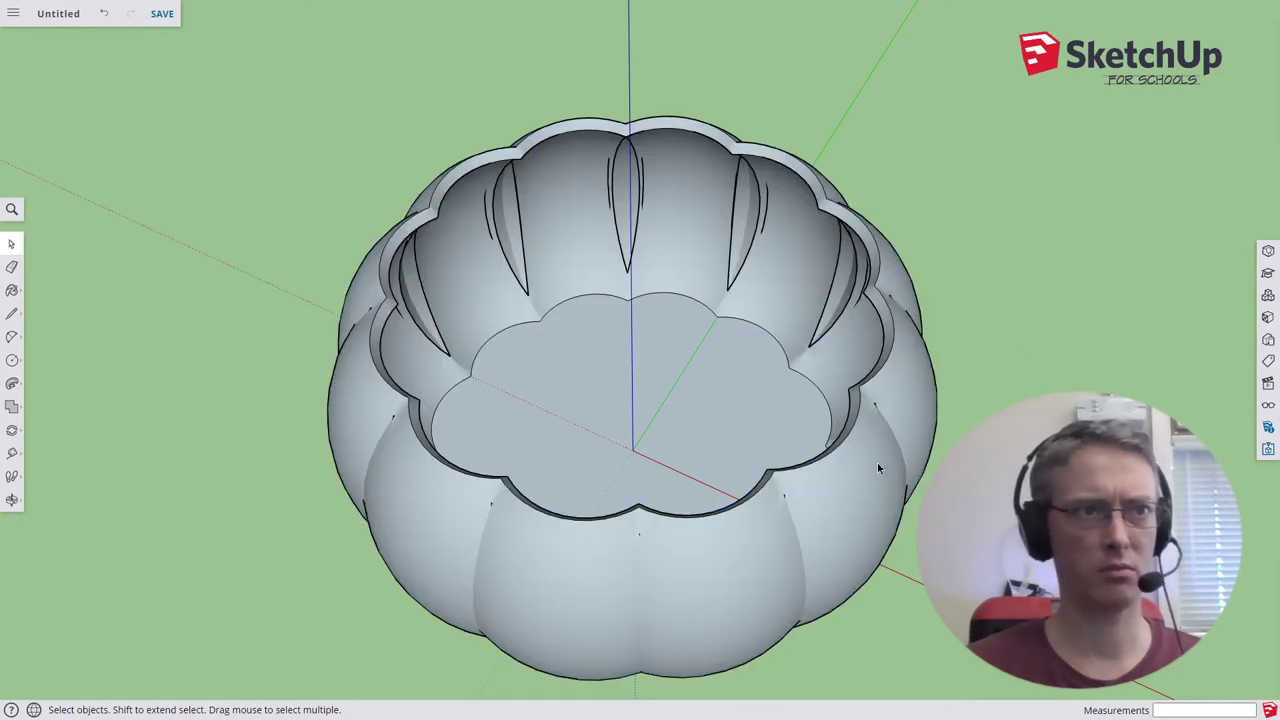
{"action": "triple_click", "coordinate": [876, 462]}
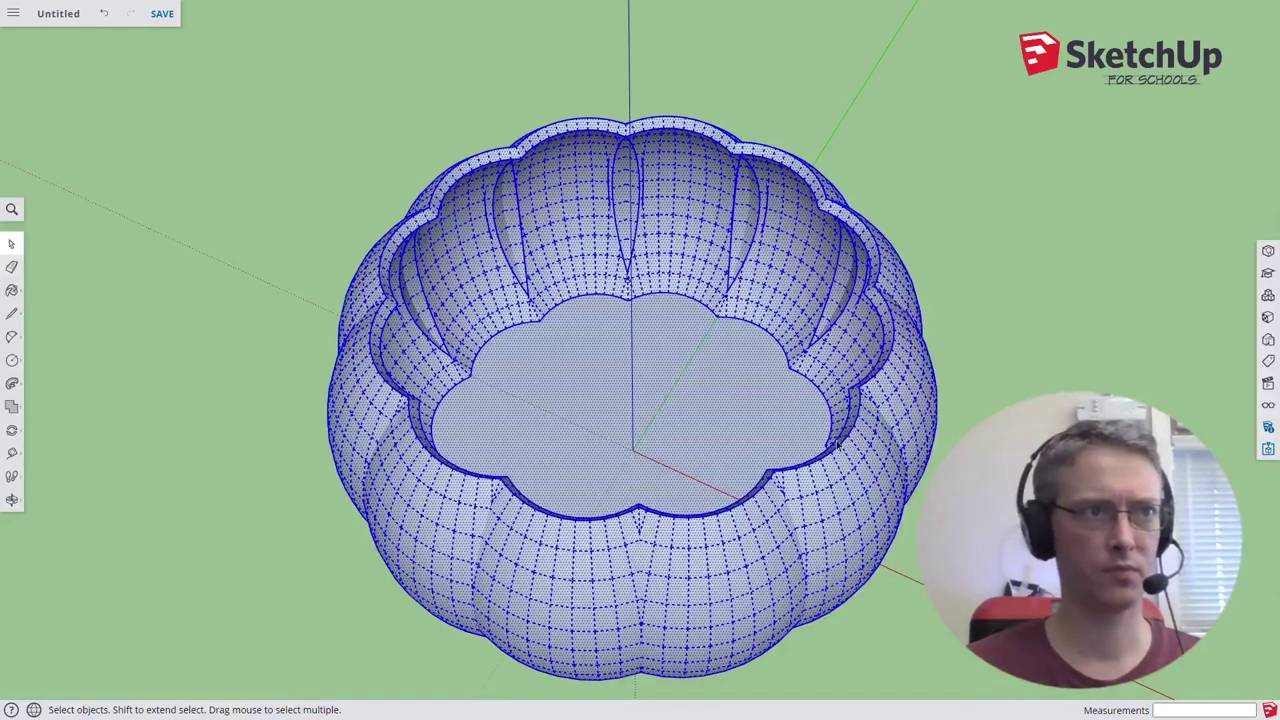
{"action": "left_click", "coordinate": [728, 397], "text": "shift"}
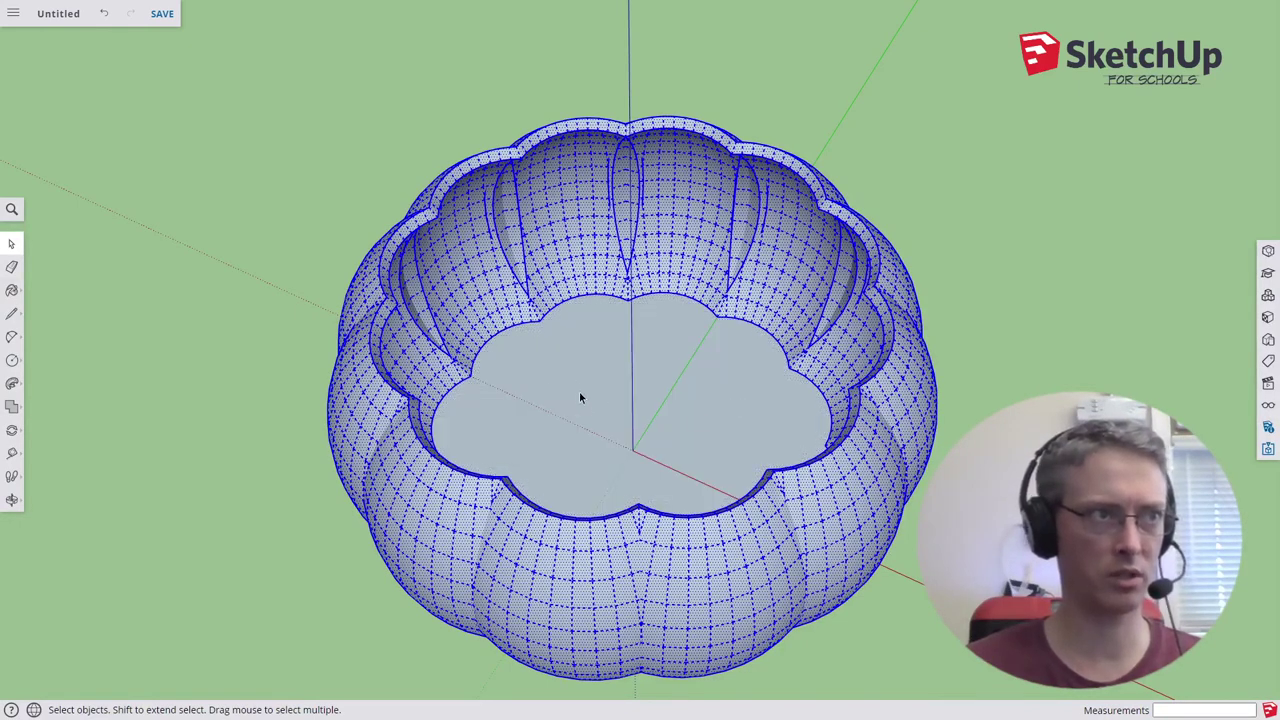
Make the selected shell a component named Component#2 and view it from below.
{"action": "key", "text": "g"}
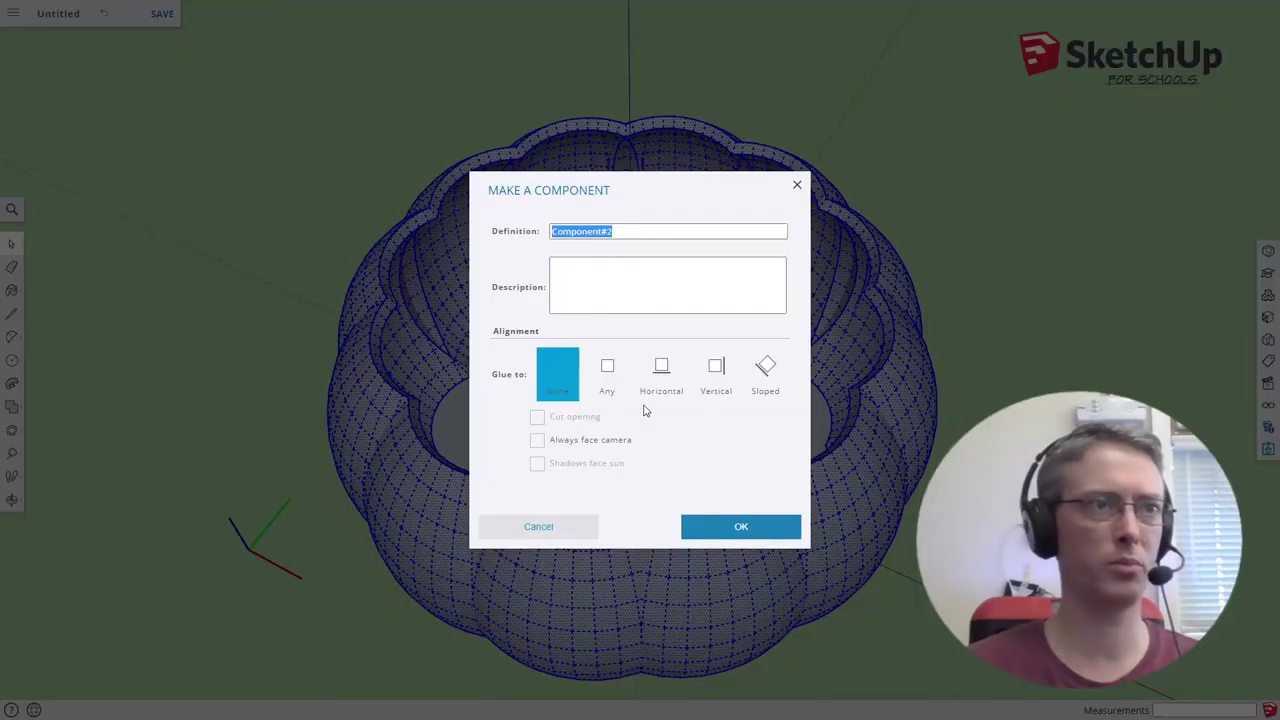
{"action": "left_click", "coordinate": [743, 526]}
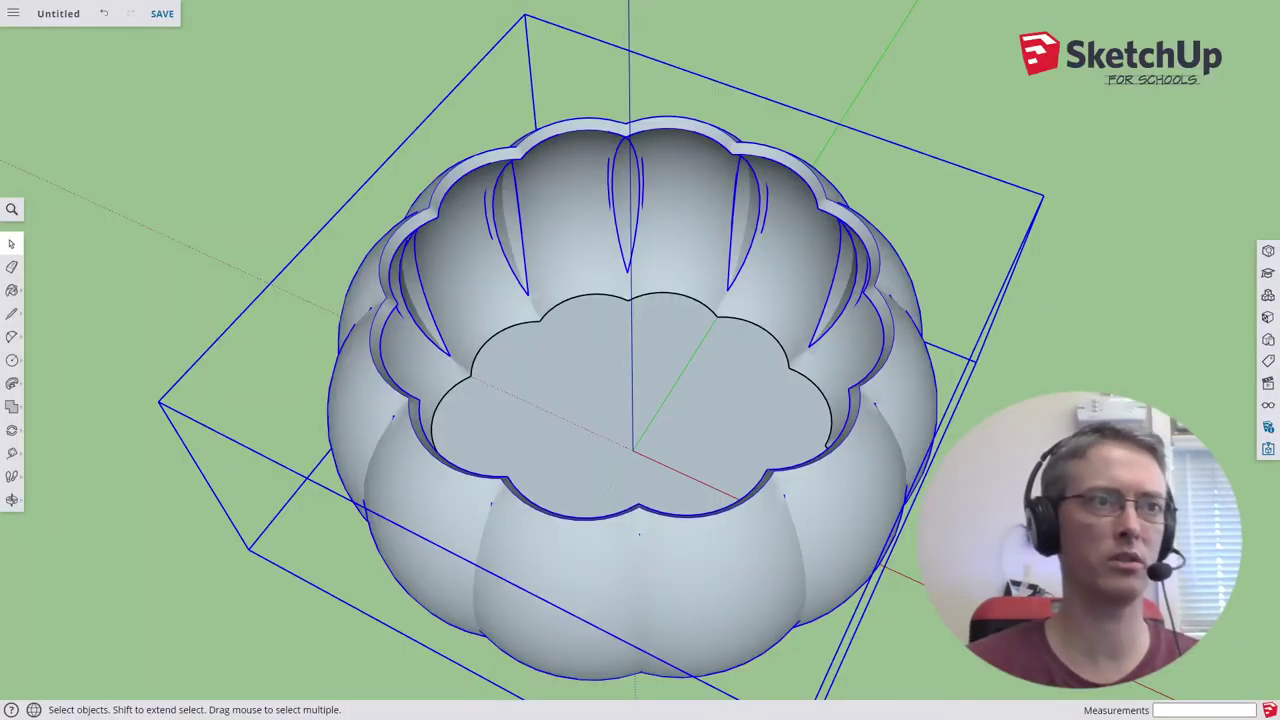
{"action": "middle_click_drag", "start_coordinate": [639, 533], "coordinate": [1046, 300]}
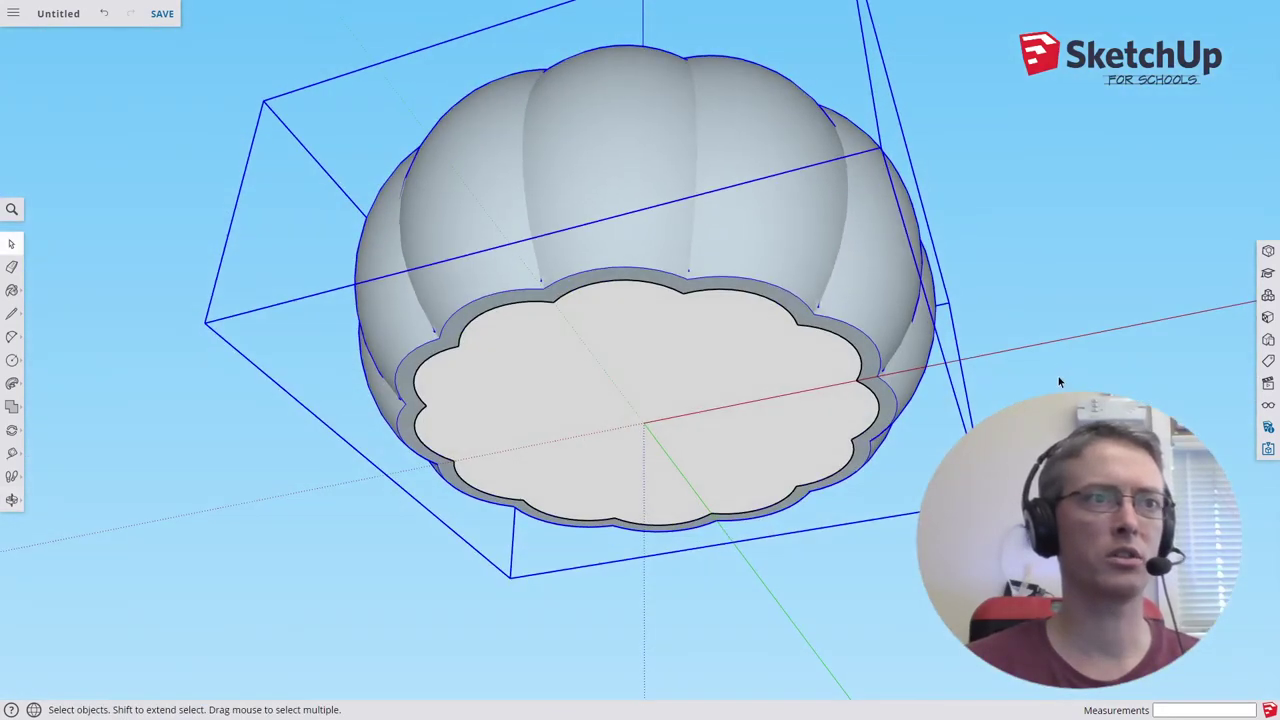
Offset the cloud-shaped bottom face inward about 16.10 mm, replacing a 3.10 mm try.
{"action": "scroll", "coordinate": [935, 434], "scroll_direction": "up", "scroll_amount": 5}
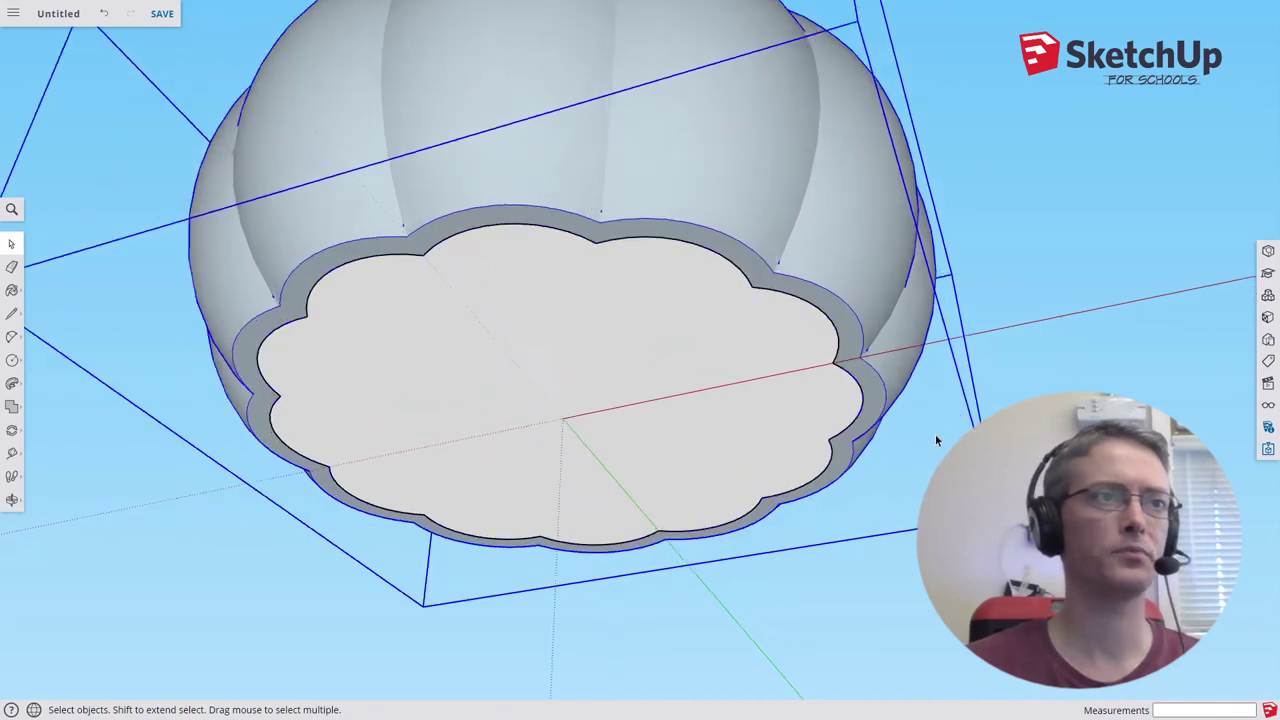
{"action": "double_click", "coordinate": [760, 327]}
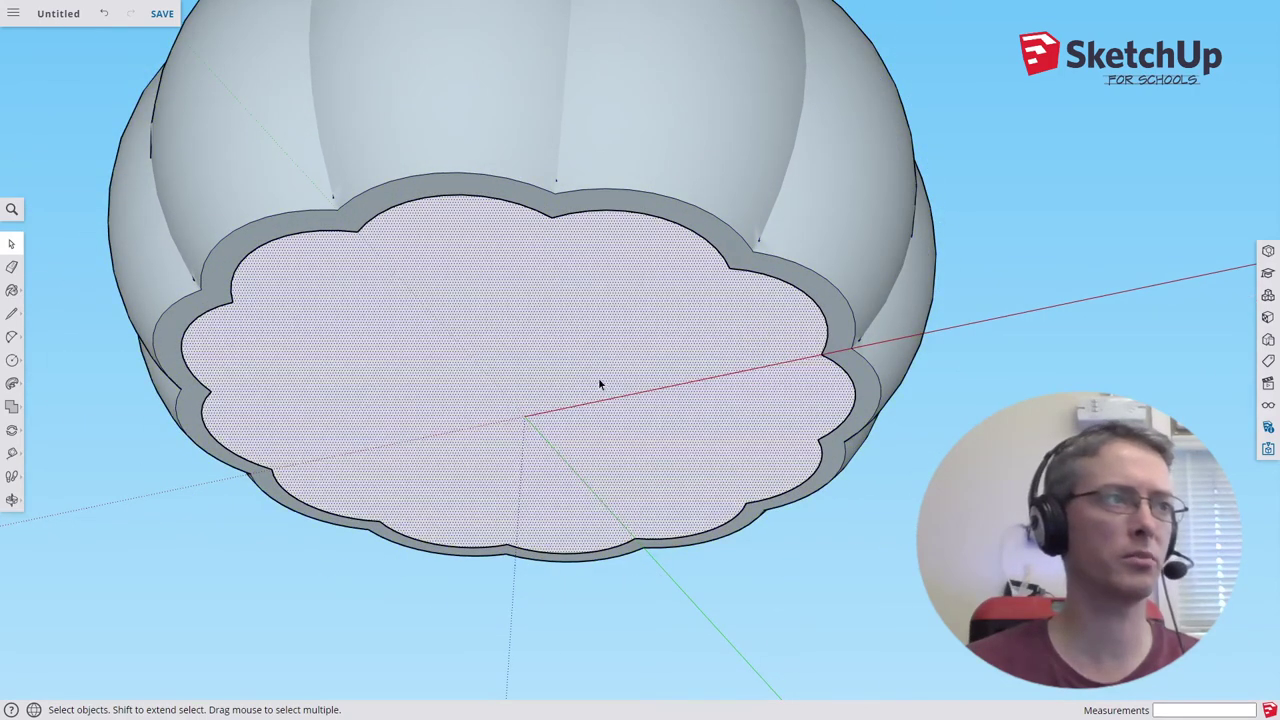
{"action": "left_click", "coordinate": [1128, 396]}
{"action": "left_click", "coordinate": [705, 401]}
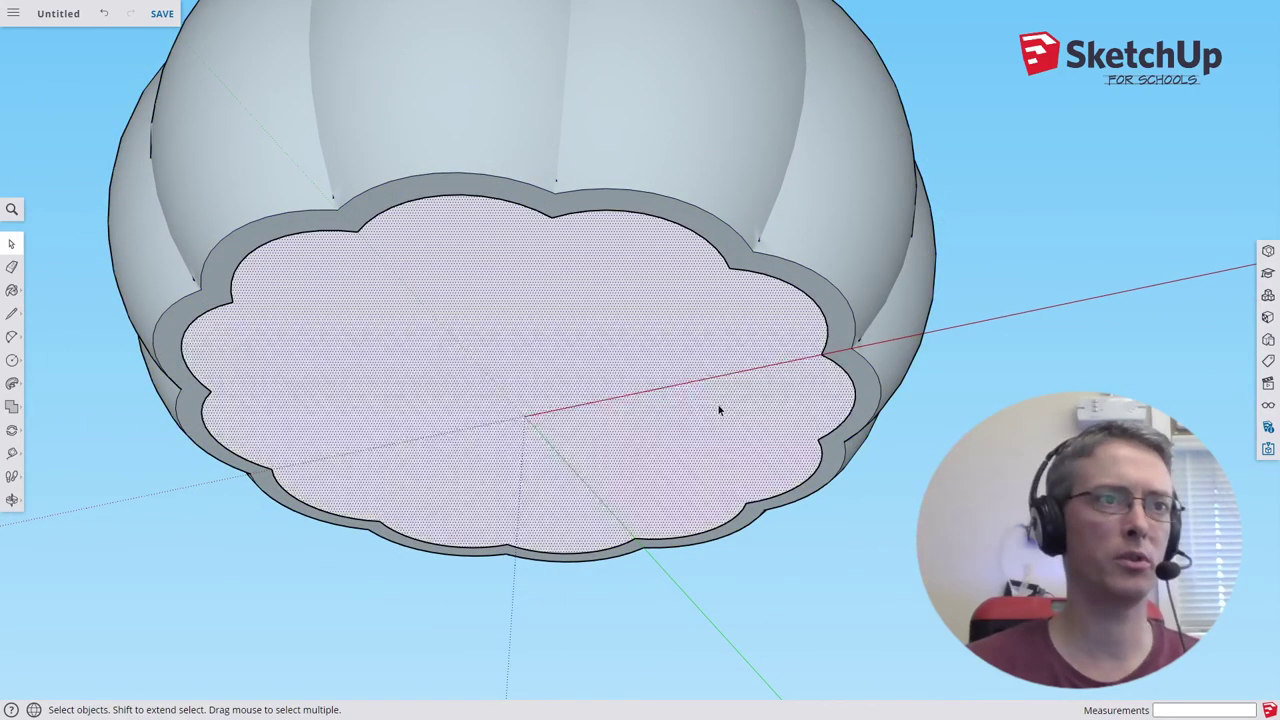
{"action": "key", "text": "f"}
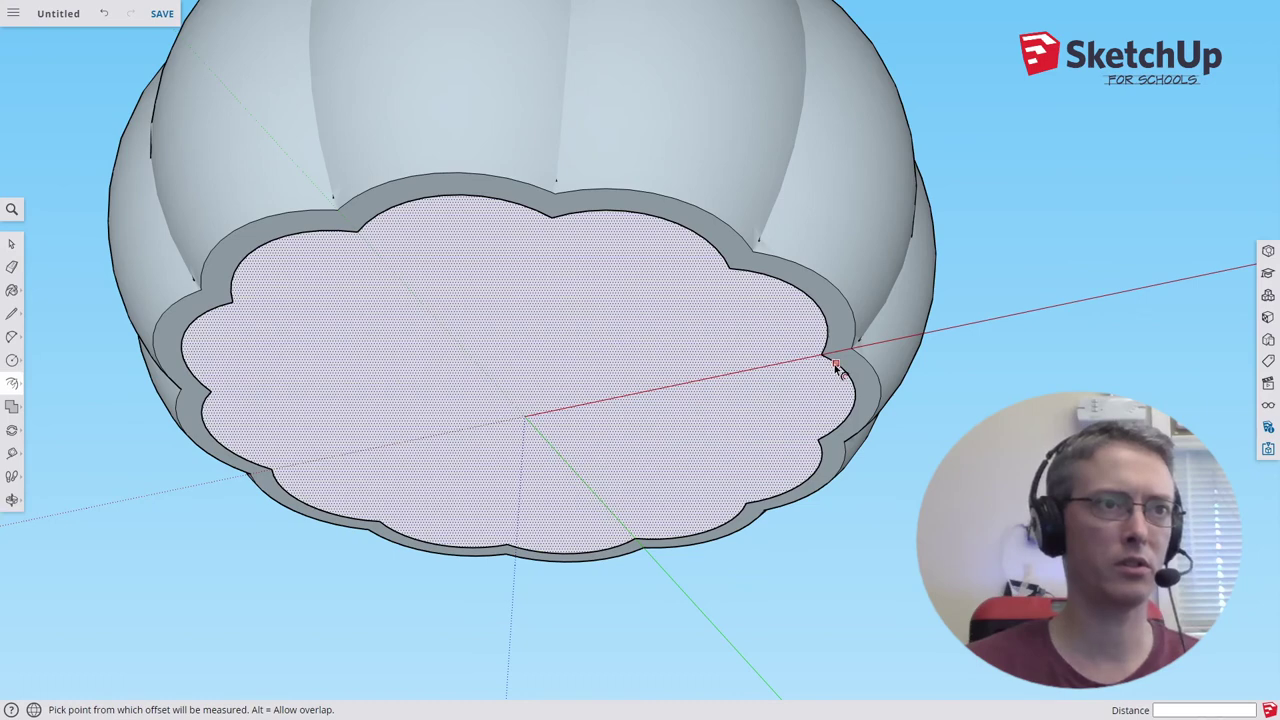
{"action": "left_click", "coordinate": [847, 364]}
{"action": "left_click", "coordinate": [858, 362]}
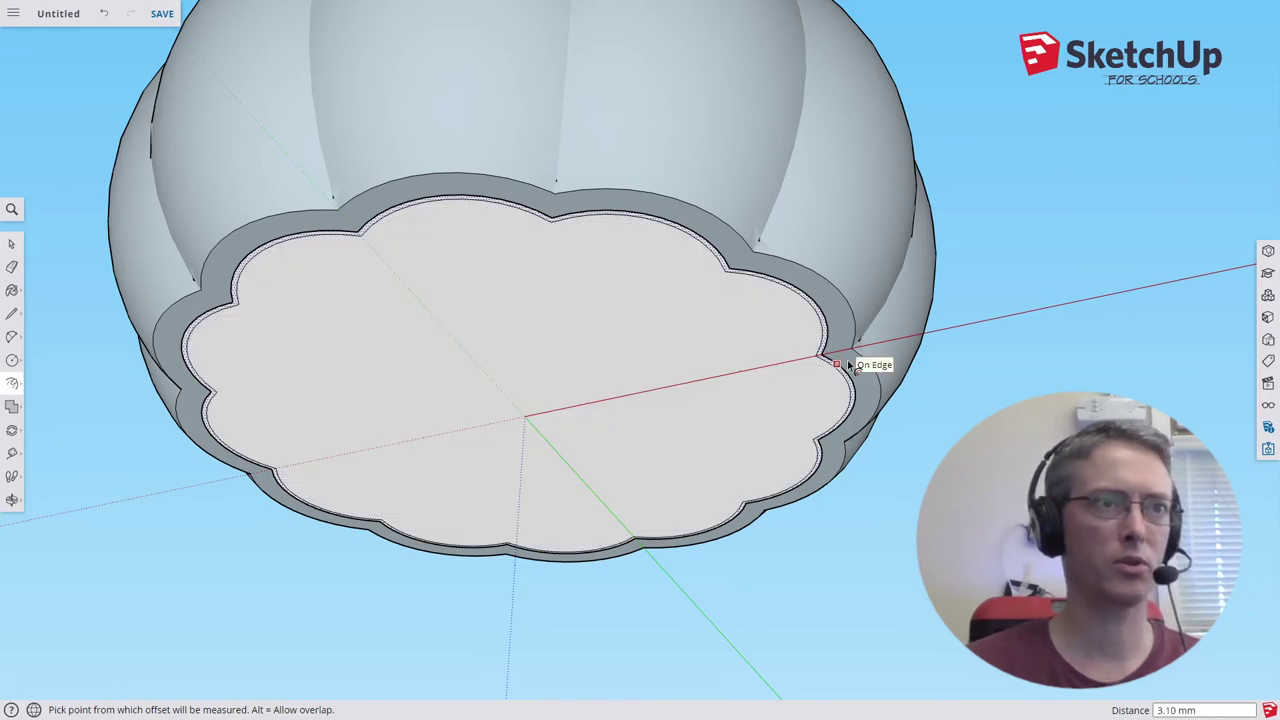
{"action": "key", "text": "ctrl+z"}
{"action": "left_click", "coordinate": [845, 365]}
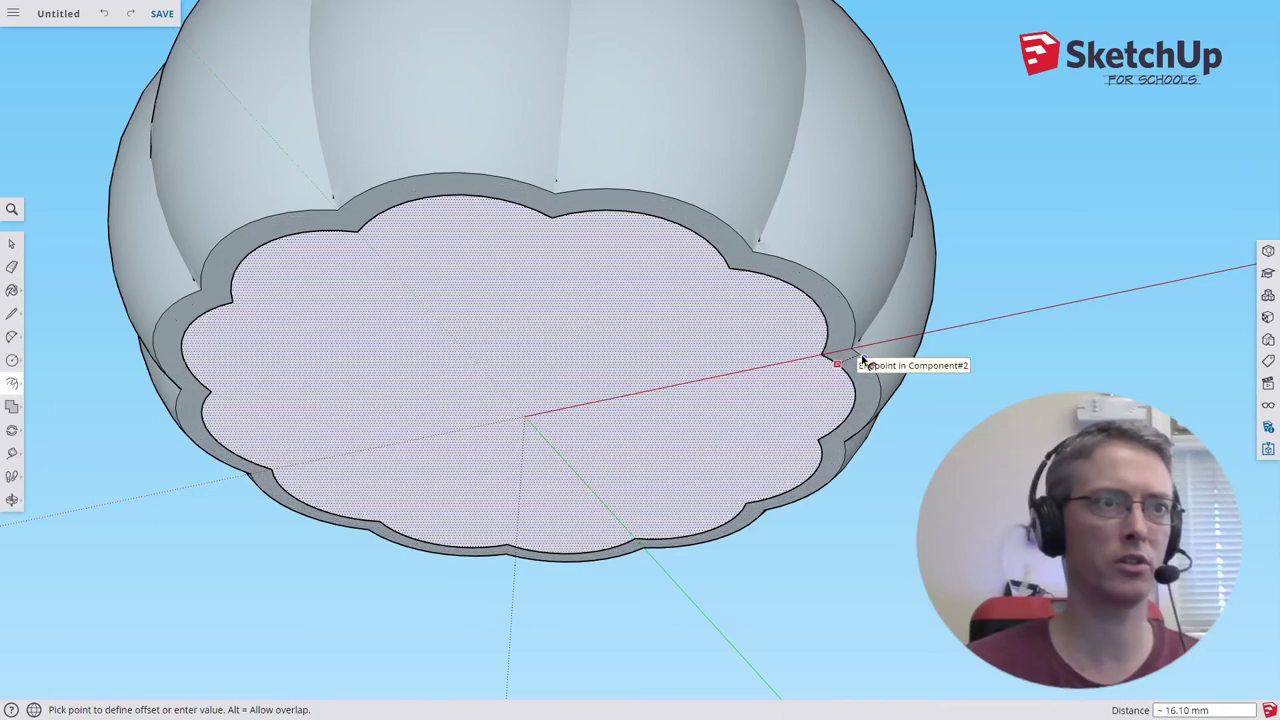
{"action": "left_click", "coordinate": [863, 360]}
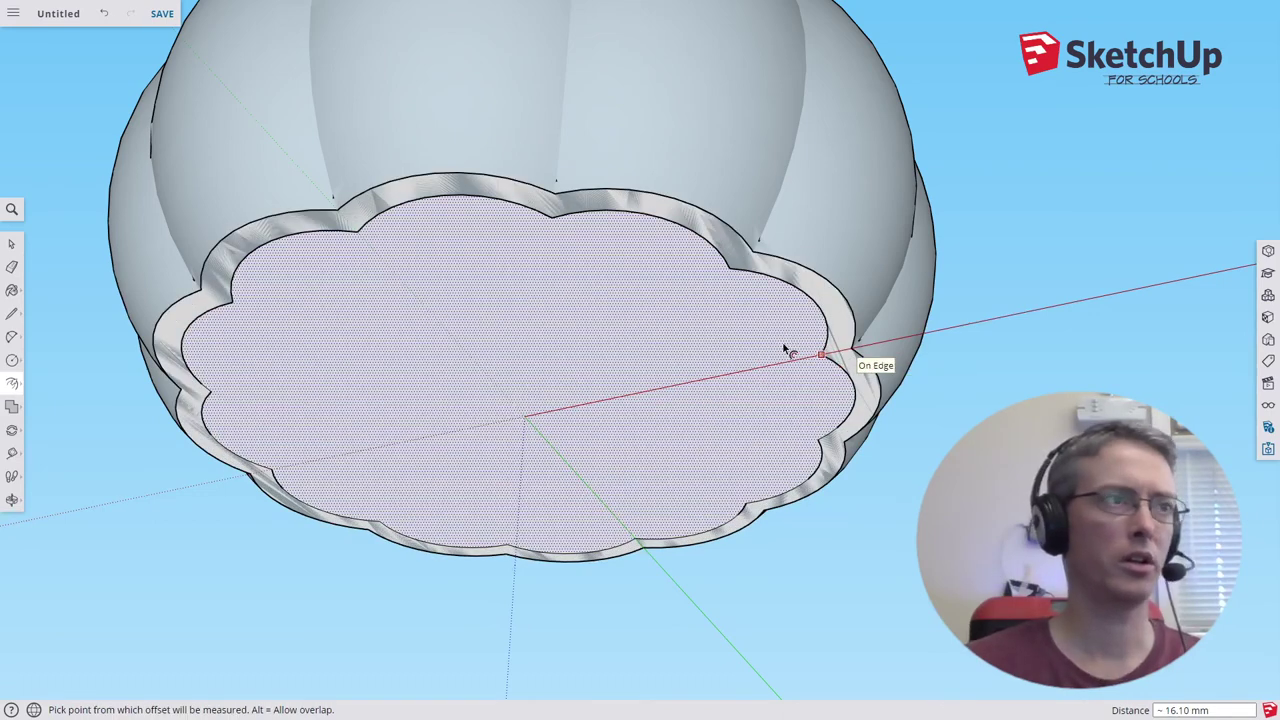
Erase the pumpkin bowl shell, leaving only the flat cloud base.
{"action": "key", "text": "space"}
{"action": "left_click", "coordinate": [855, 395]}
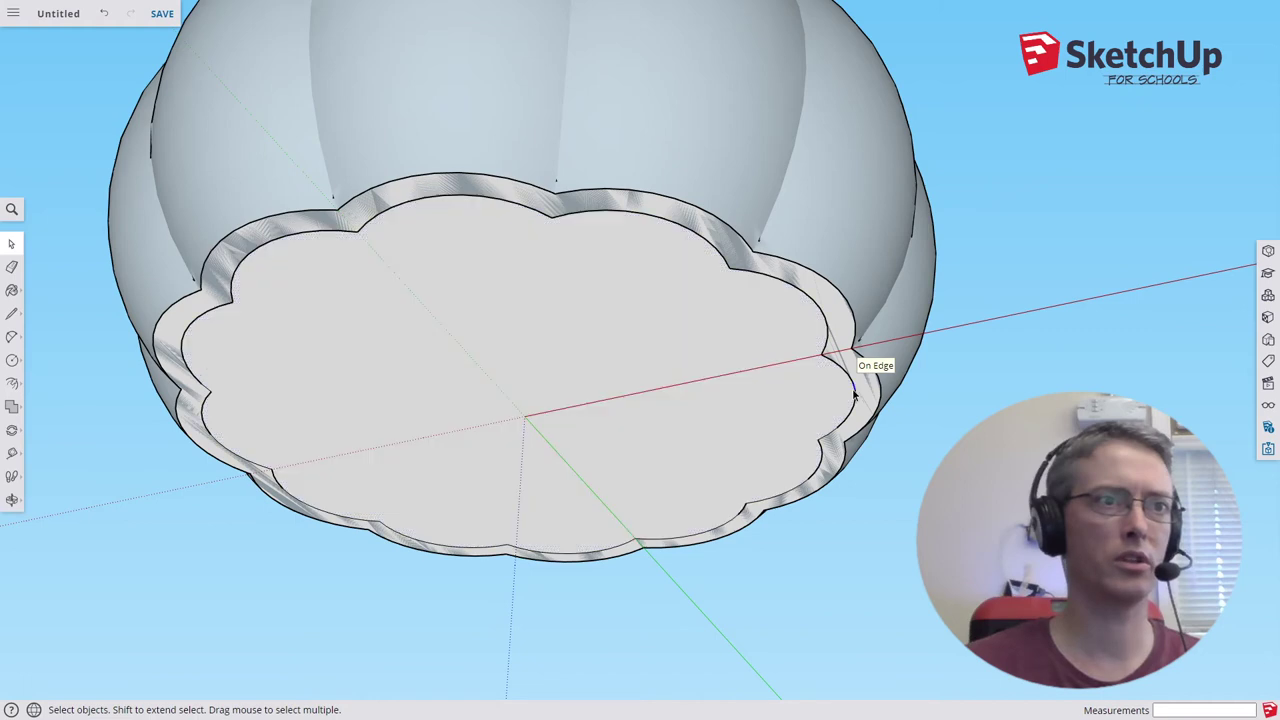
{"action": "key", "text": "e"}
{"action": "left_click", "coordinate": [857, 393]}
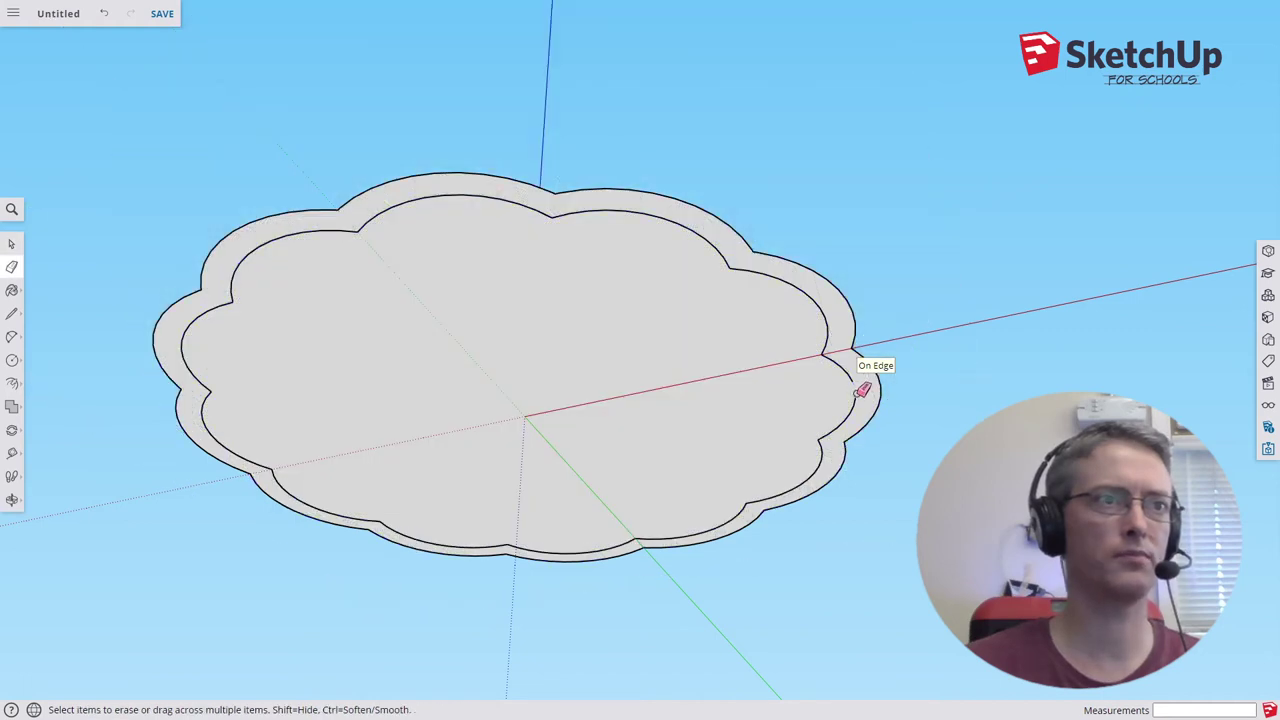
Restore the erased bowl shell, then delete and restore the cloud face.
{"action": "key", "text": "ctrl+z"}
{"action": "key", "text": "space"}
{"action": "left_click", "coordinate": [840, 405]}
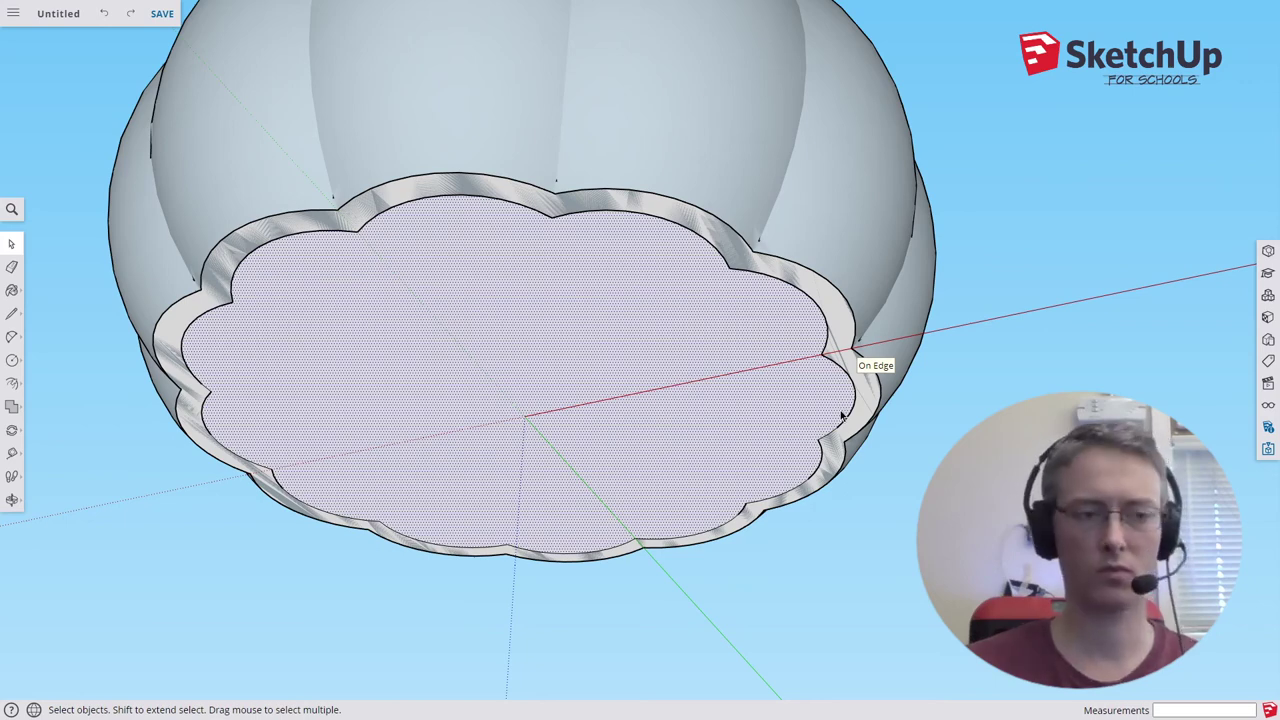
{"action": "key", "text": "Delete"}
{"action": "key", "text": "ctrl+z"}
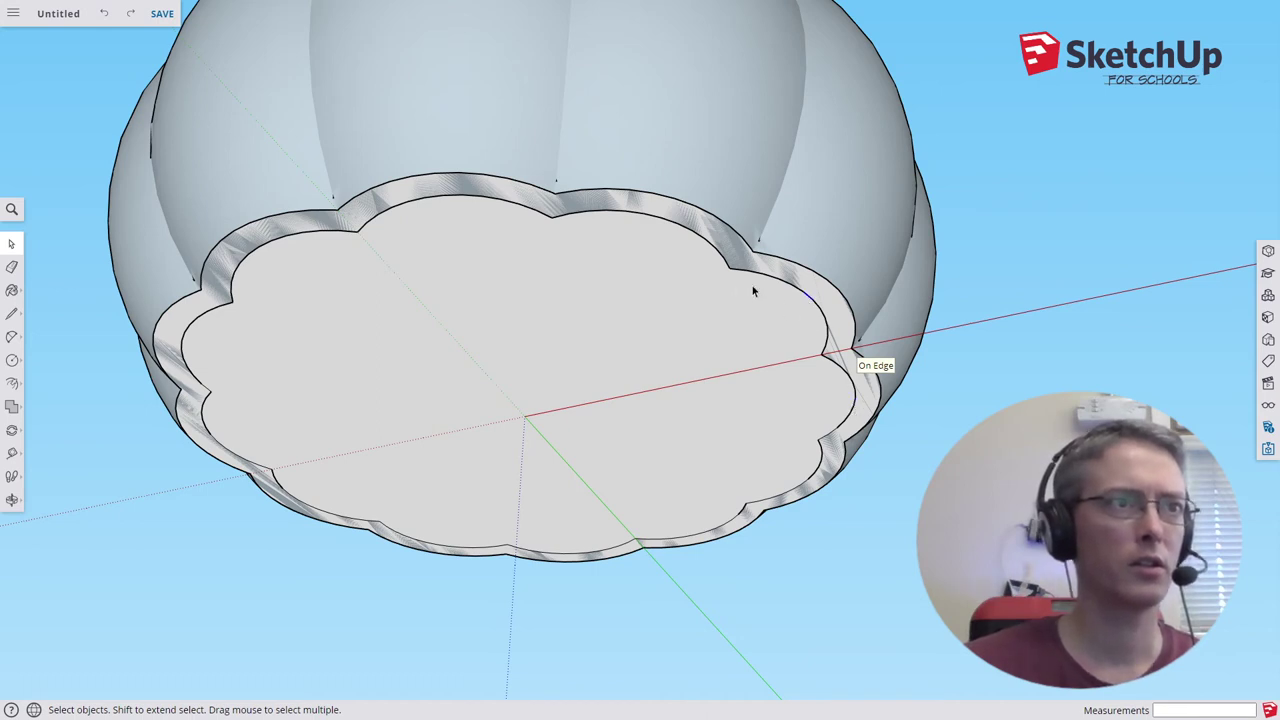
Select the large cloud face and the whole bowl component for moving.
{"action": "left_click", "coordinate": [206, 296]}
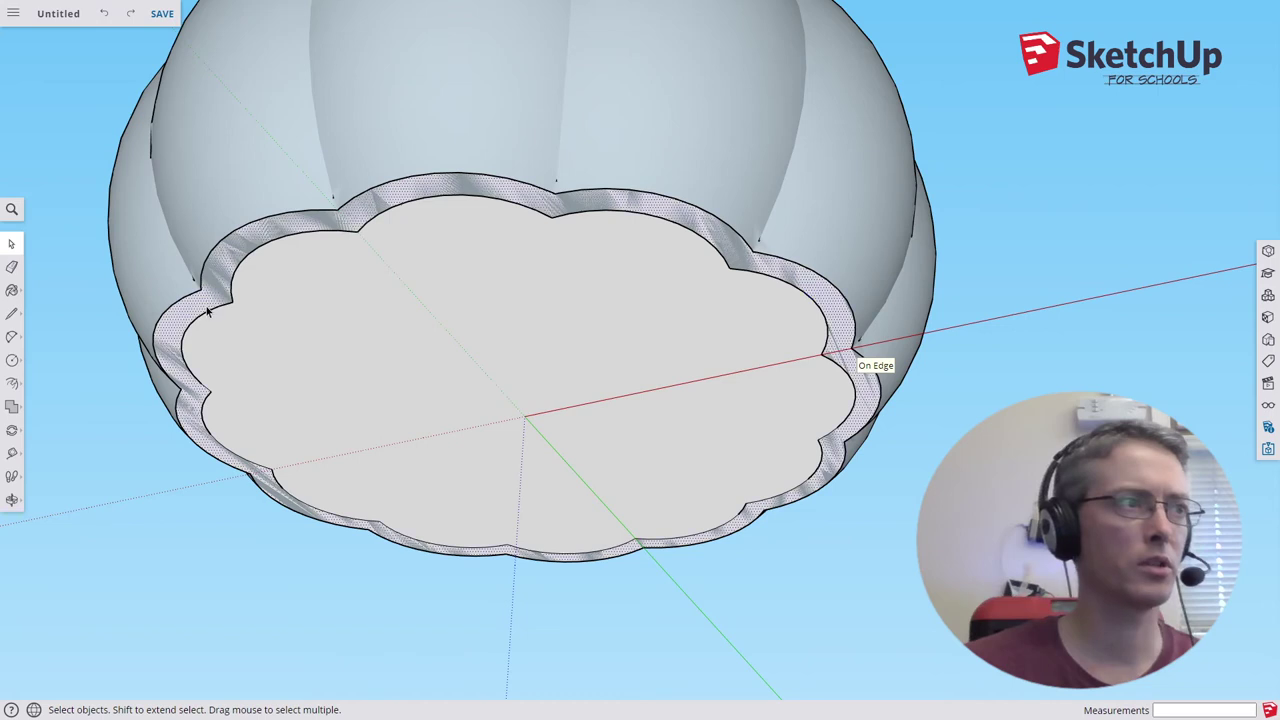
{"action": "key", "text": "Escape"}
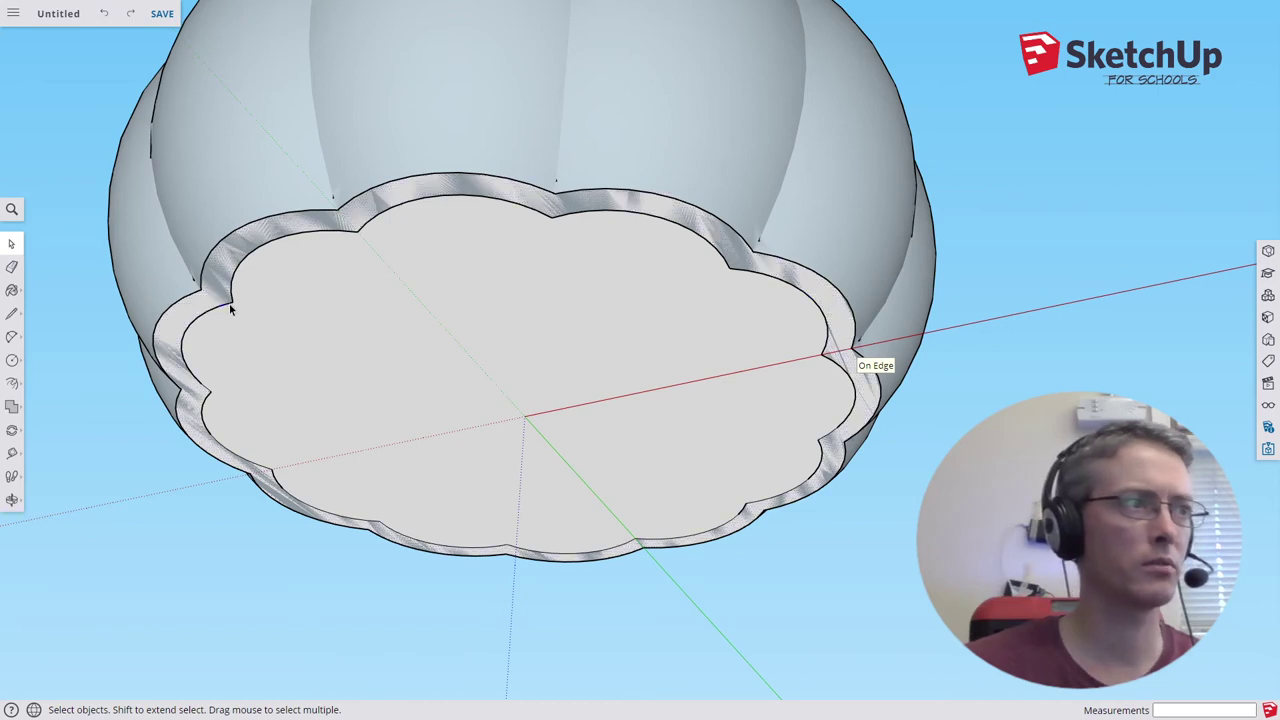
{"action": "left_click", "coordinate": [228, 312]}
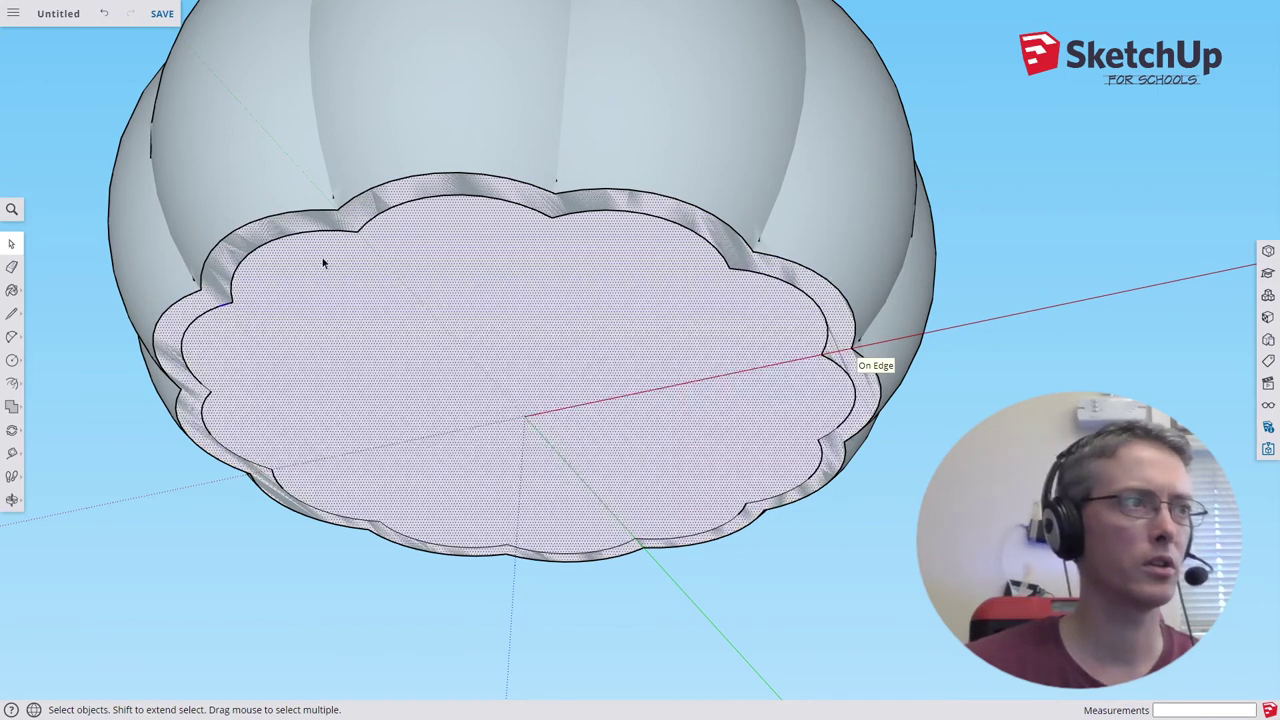
{"action": "left_click", "coordinate": [326, 172]}
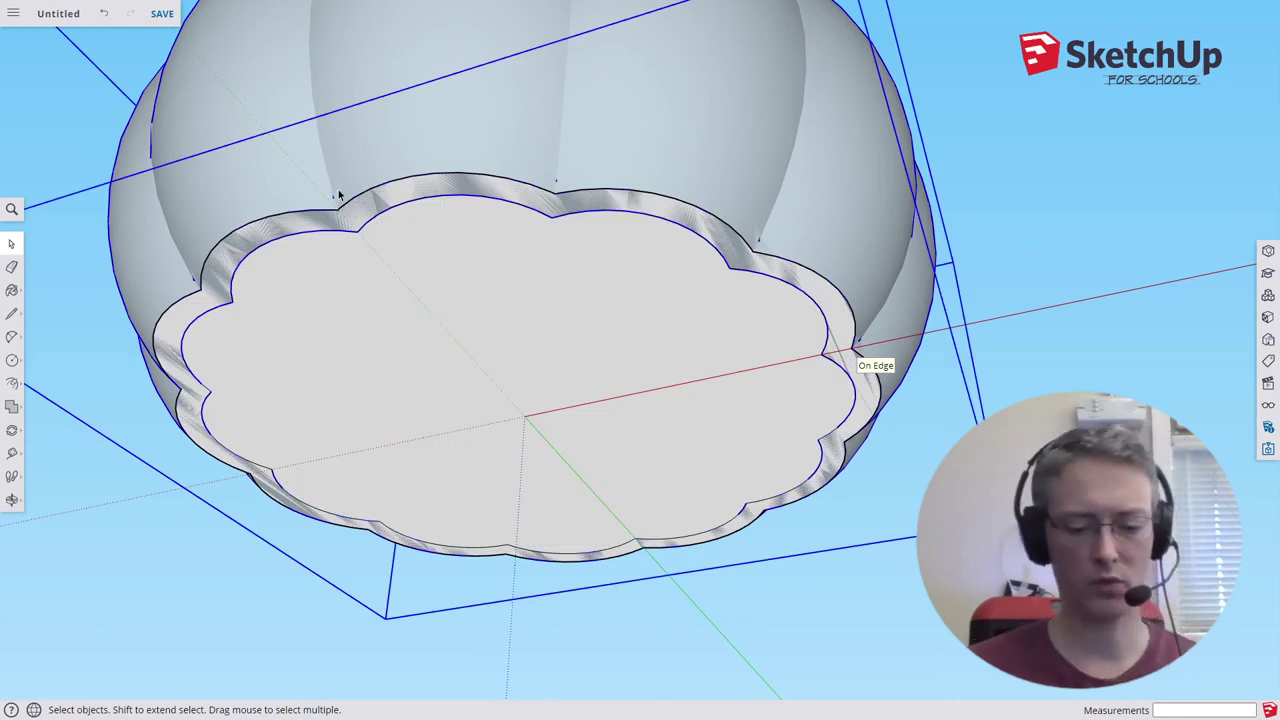
{"action": "key", "text": "m"}
{"action": "left_click", "coordinate": [753, 180]}
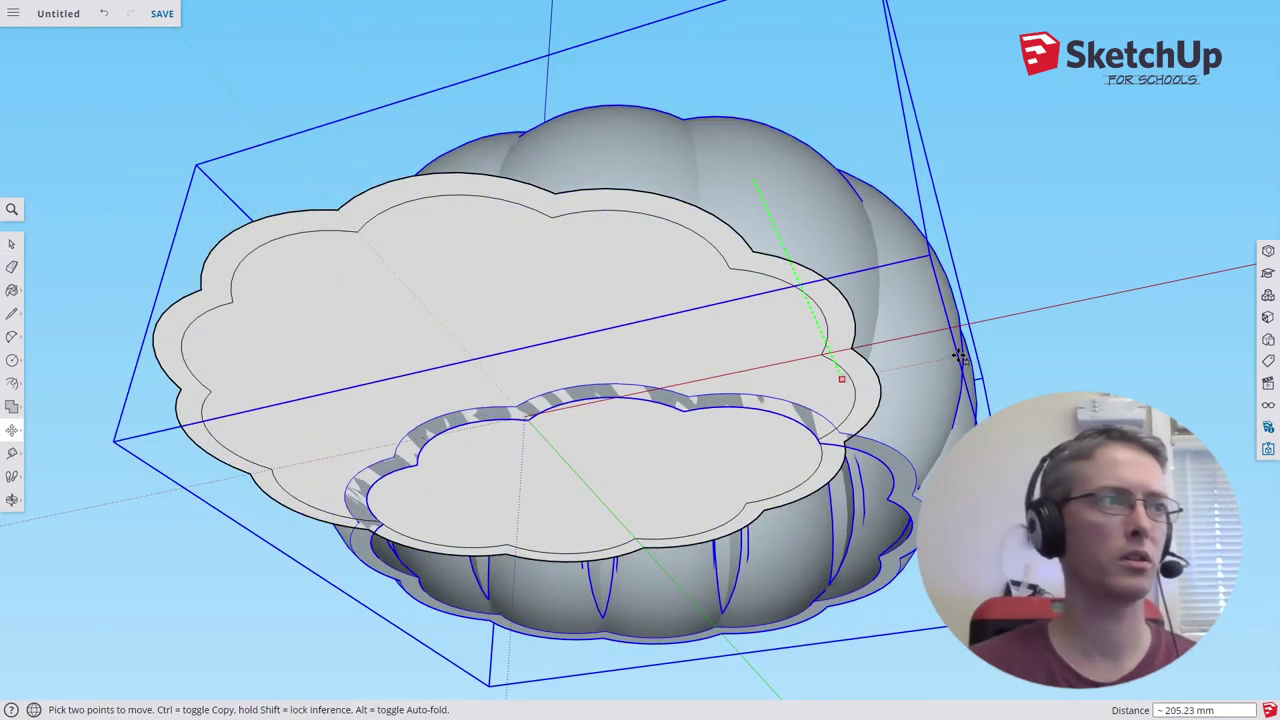
{"action": "left_click", "coordinate": [958, 643]}
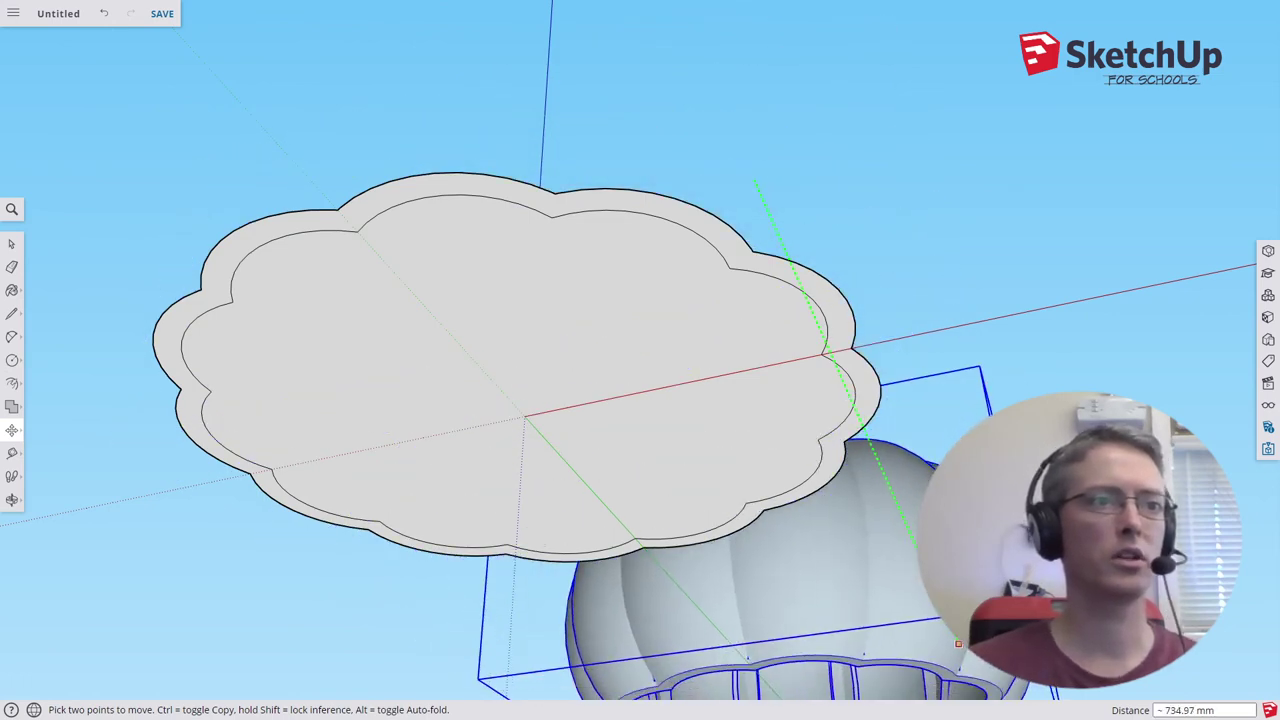
{"action": "key", "text": "space"}
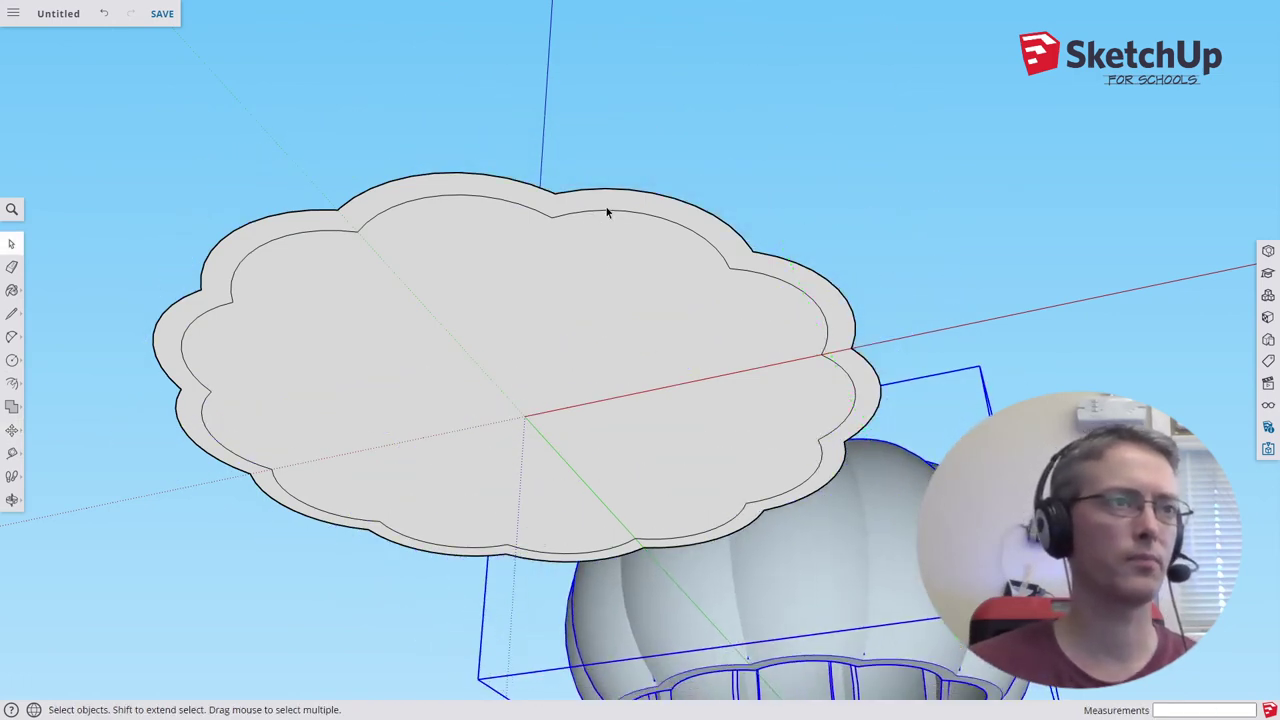
{"action": "left_click", "coordinate": [598, 212]}
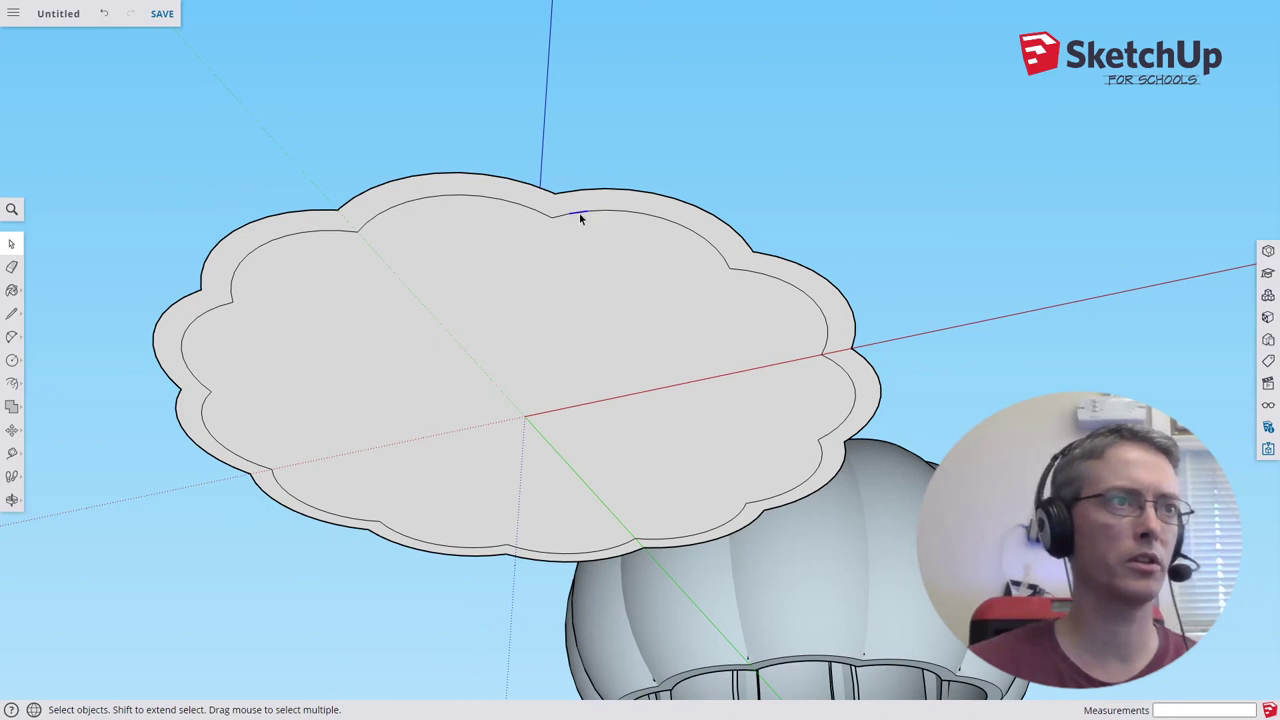
{"action": "triple_click", "coordinate": [576, 212]}
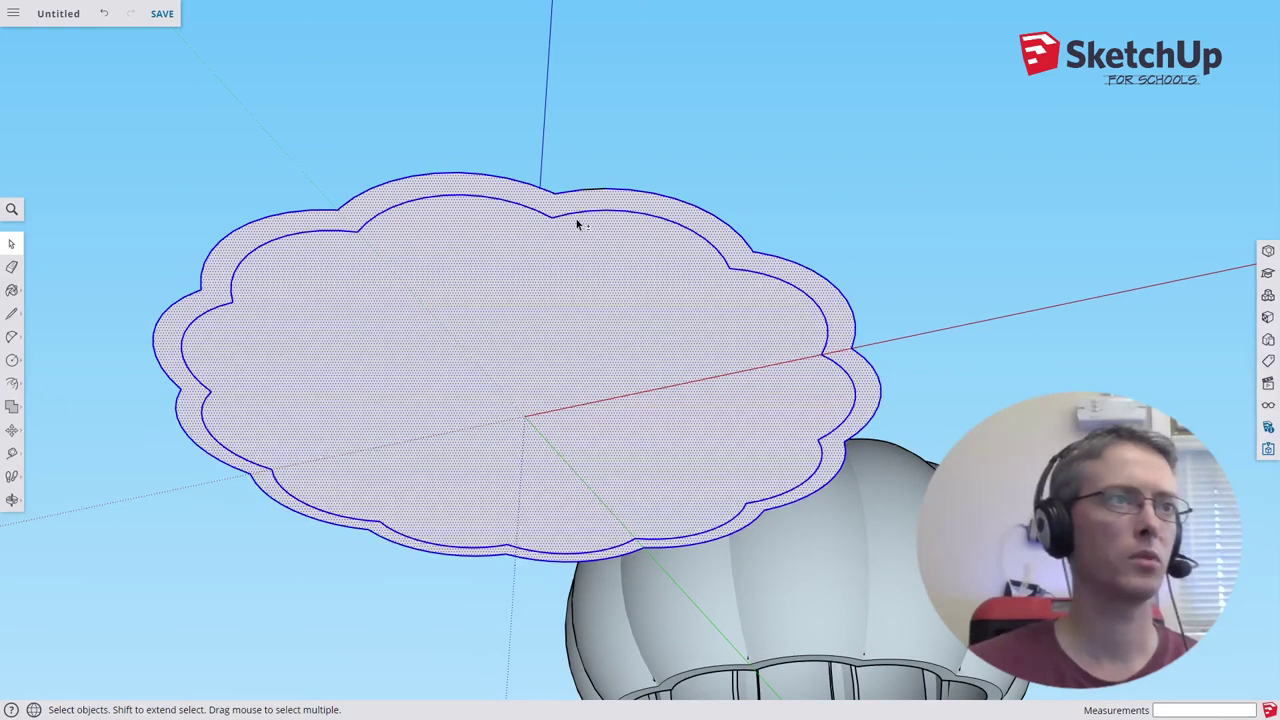
{"action": "left_click", "coordinate": [578, 240]}
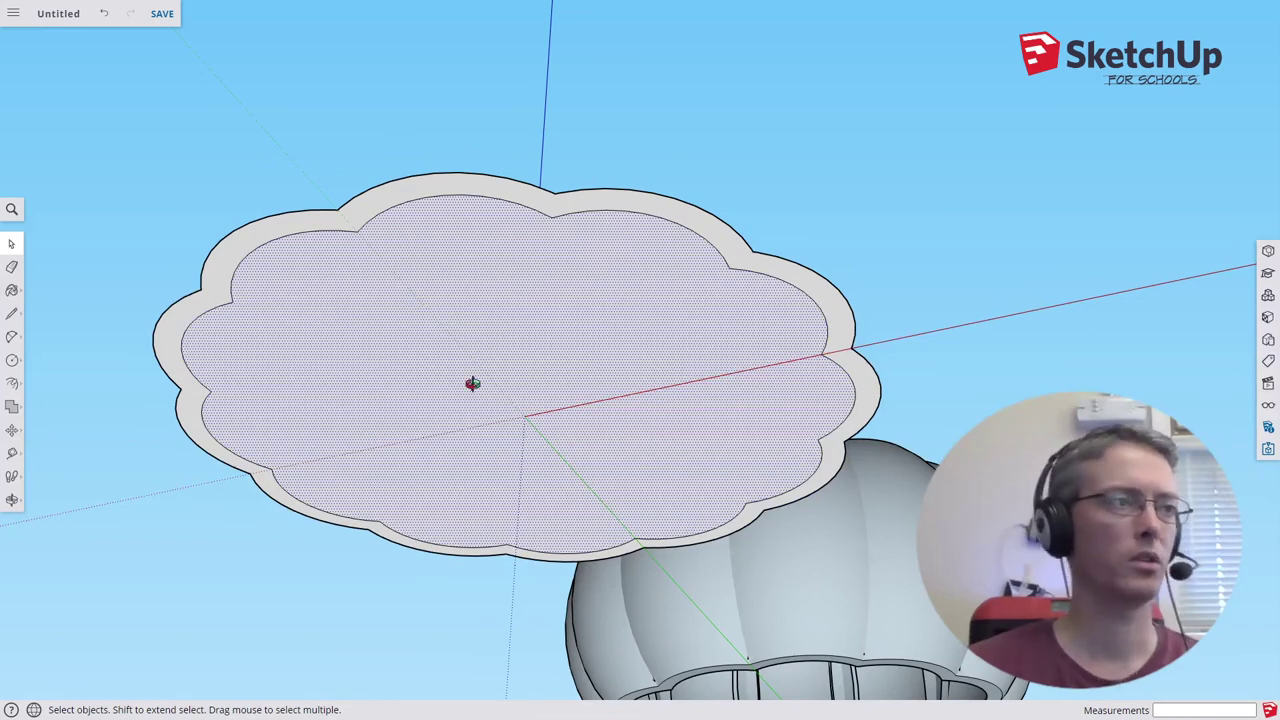
{"action": "middle_click_drag", "start_coordinate": [472, 383], "coordinate": [338, 161]}
{"action": "key", "text": "Escape"}
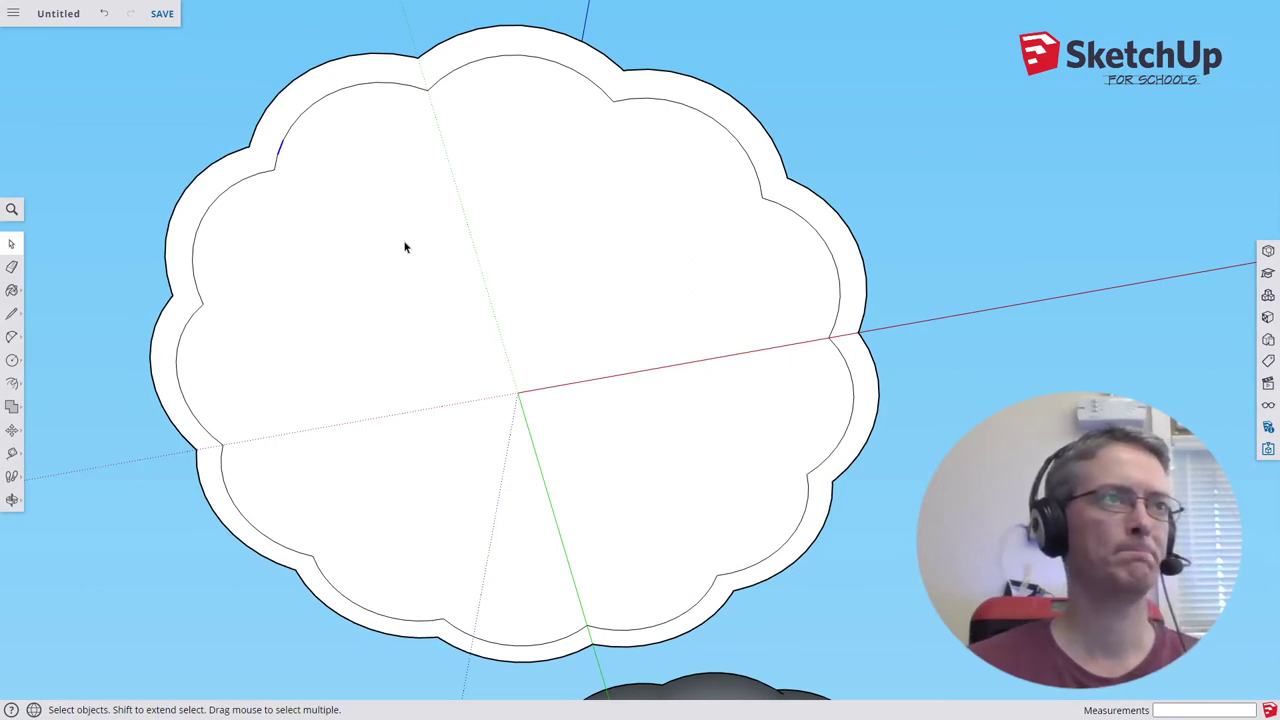
{"action": "key", "text": "ctrl+z"}
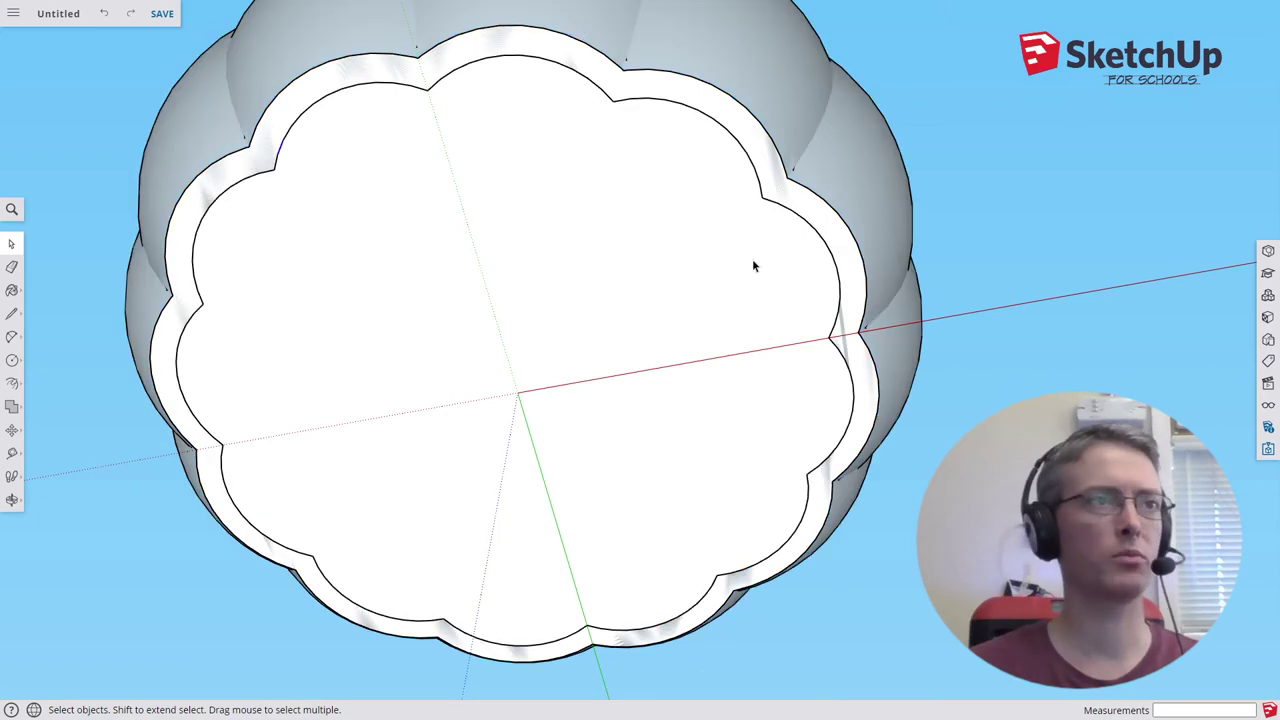
{"action": "middle_click_drag", "start_coordinate": [935, 193], "coordinate": [603, 264]}
Push the bowl's cloud-shaped floor 12 mm, after a first 1.2 mm attempt.
{"action": "key", "text": "p"}
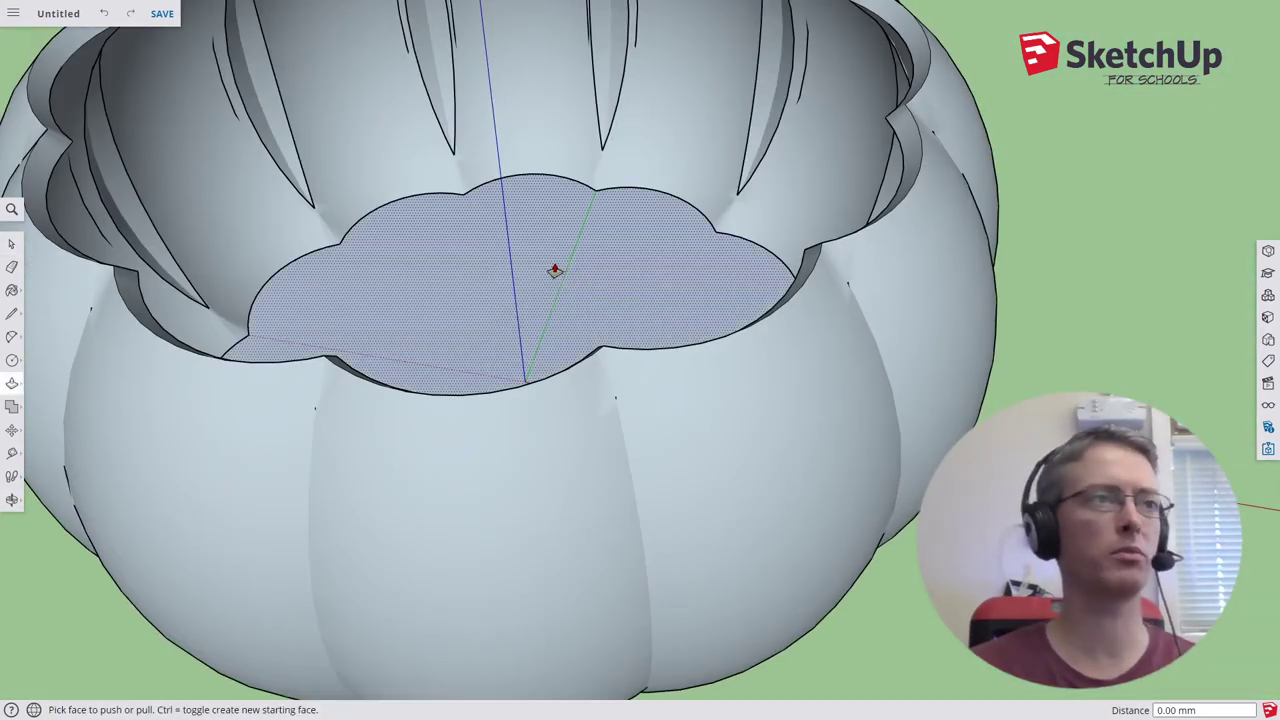
{"action": "left_click", "coordinate": [553, 268]}
{"action": "type", "text": "1"}
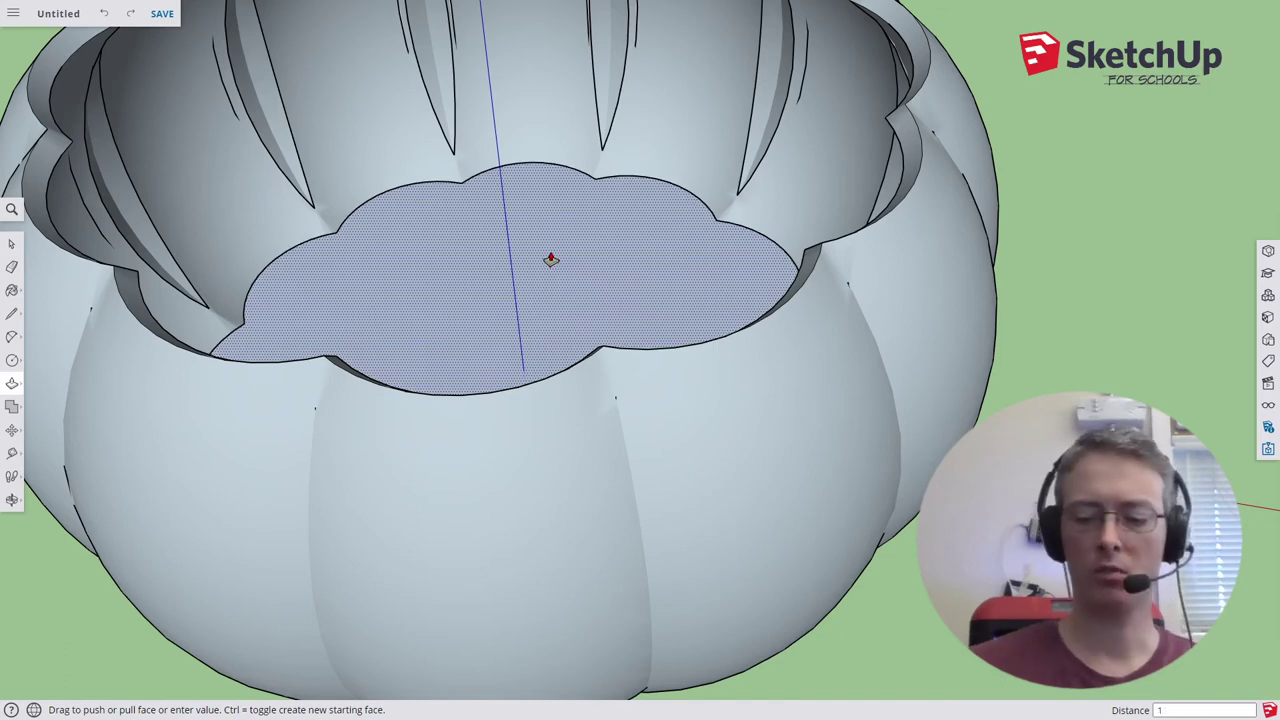
{"action": "type", "text": ".2"}
{"action": "key", "text": "Return"}
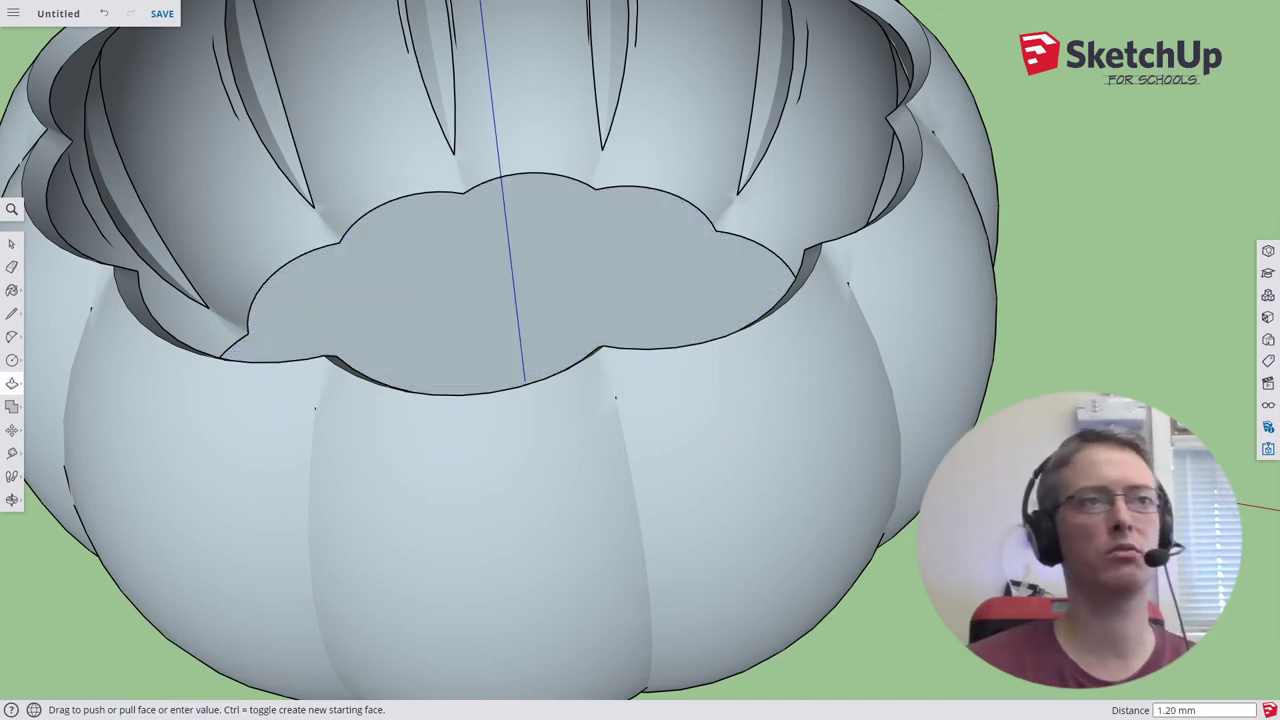
{"action": "middle_click_drag", "start_coordinate": [1066, 343], "coordinate": [1029, 357]}
{"action": "middle_click_drag", "start_coordinate": [1063, 220], "coordinate": [1055, 313]}
{"action": "left_click", "coordinate": [537, 277]}
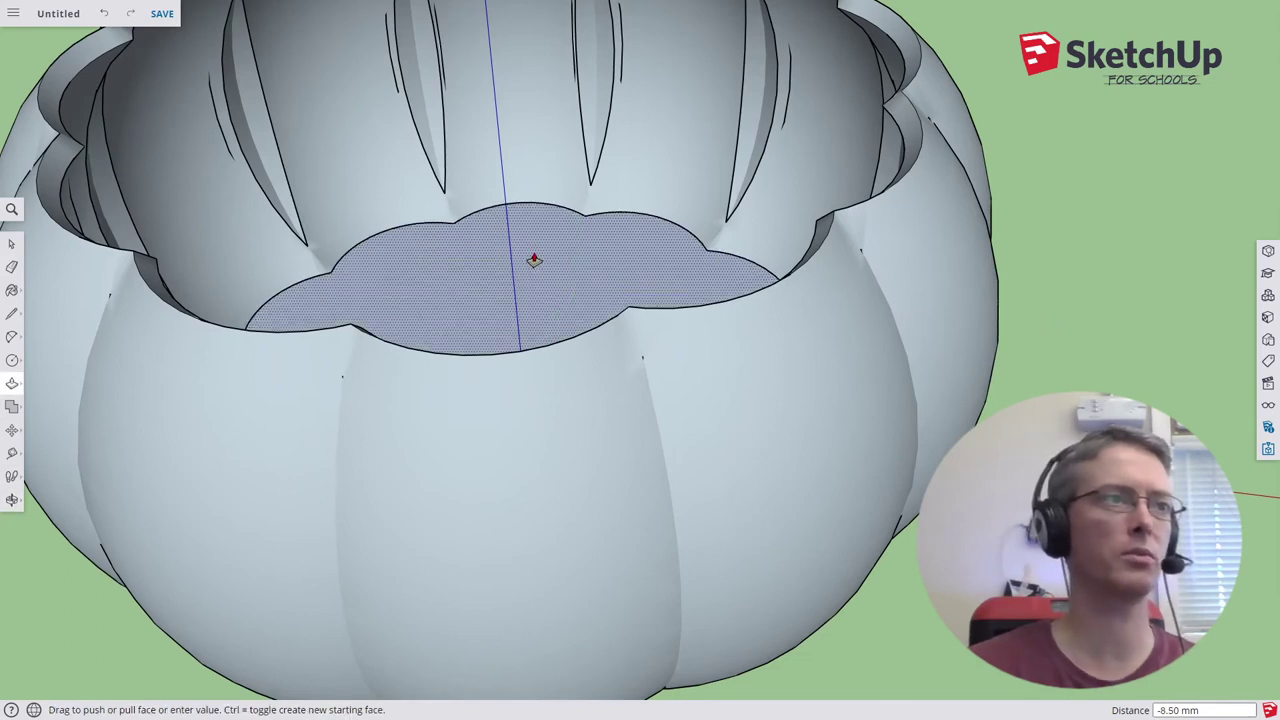
{"action": "type", "text": "12"}
{"action": "key", "text": "Return"}
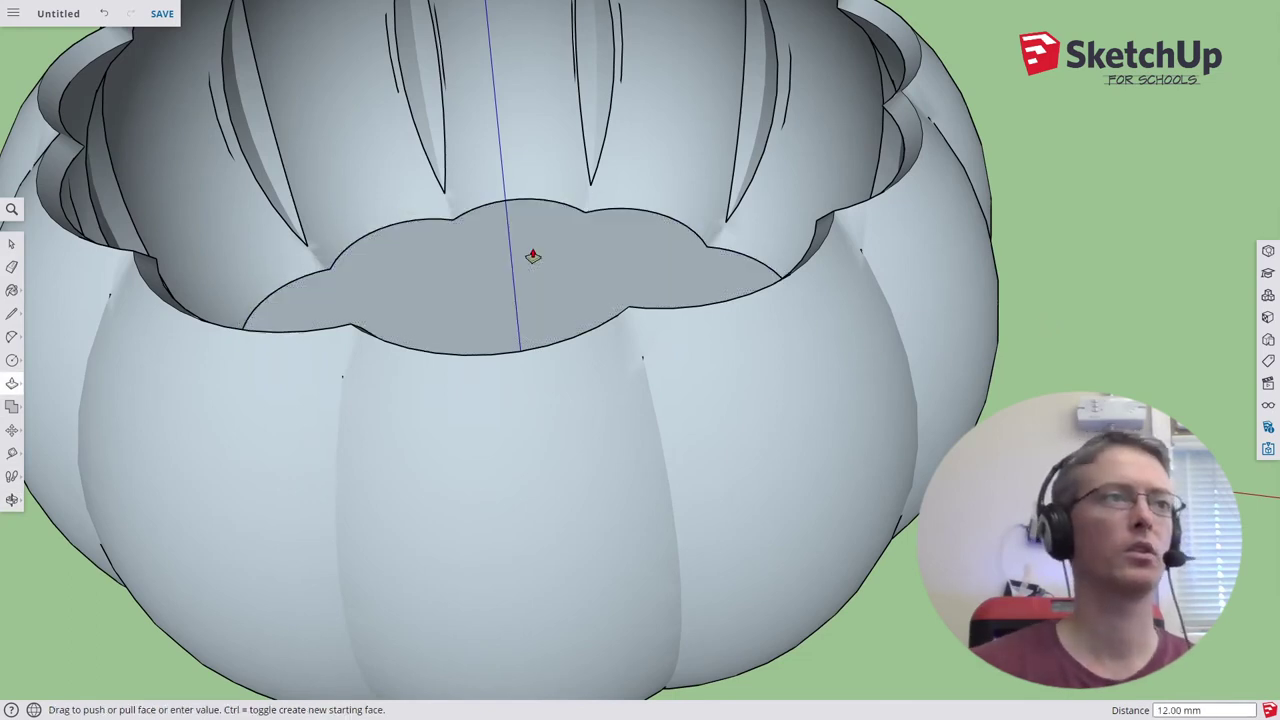
Push the cloud face upward another 12 mm.
{"action": "middle_click_drag", "start_coordinate": [1030, 360], "coordinate": [986, 234]}
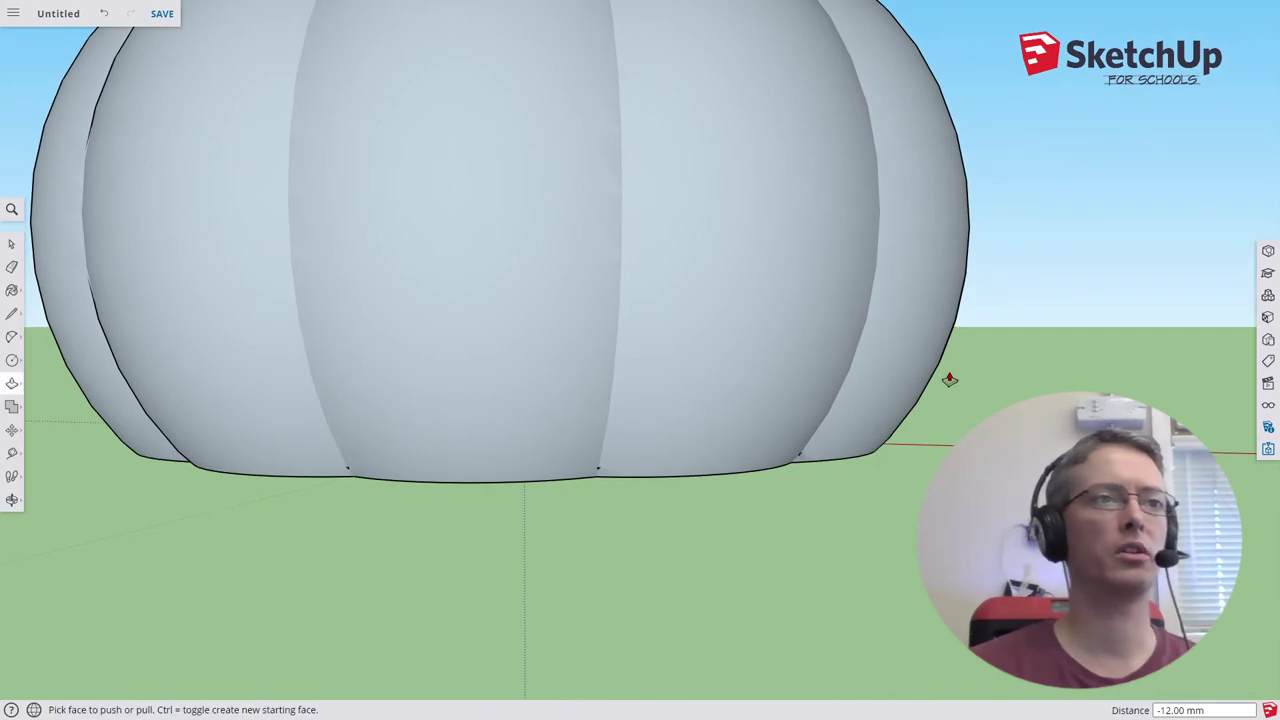
{"action": "middle_click_drag", "start_coordinate": [949, 379], "coordinate": [886, 266]}
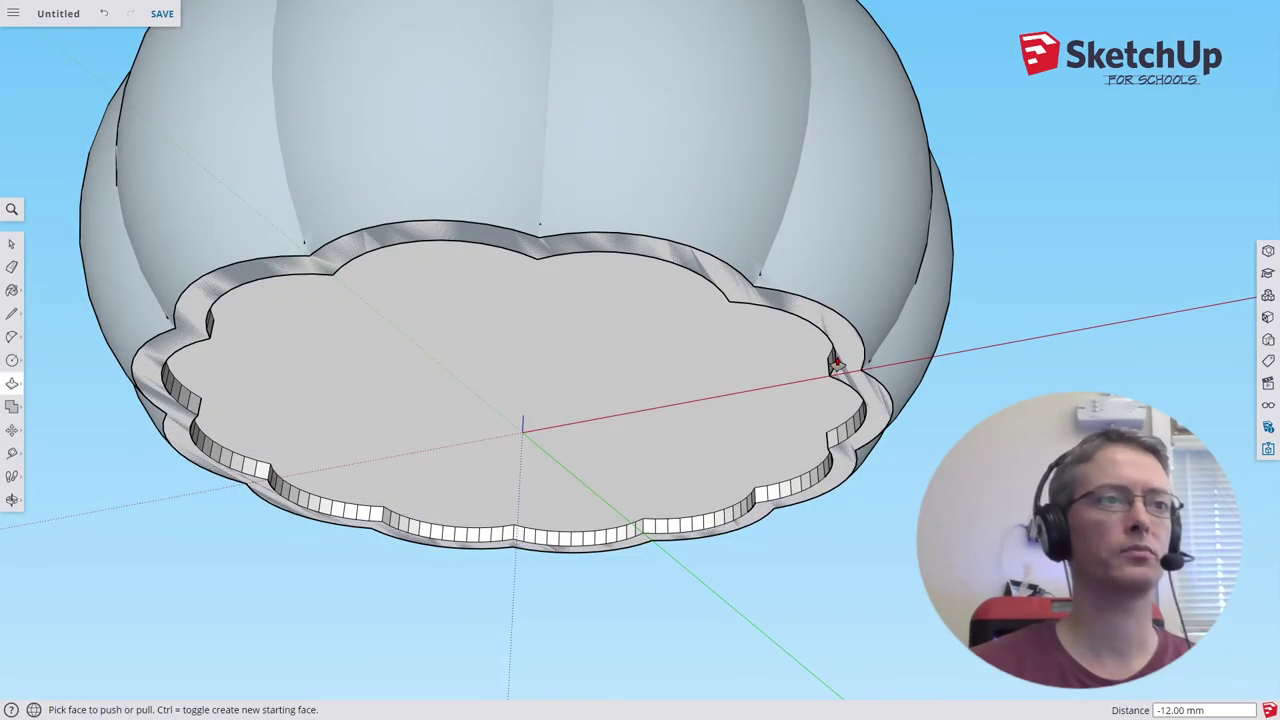
{"action": "middle_click_drag", "start_coordinate": [1014, 286], "coordinate": [955, 330]}
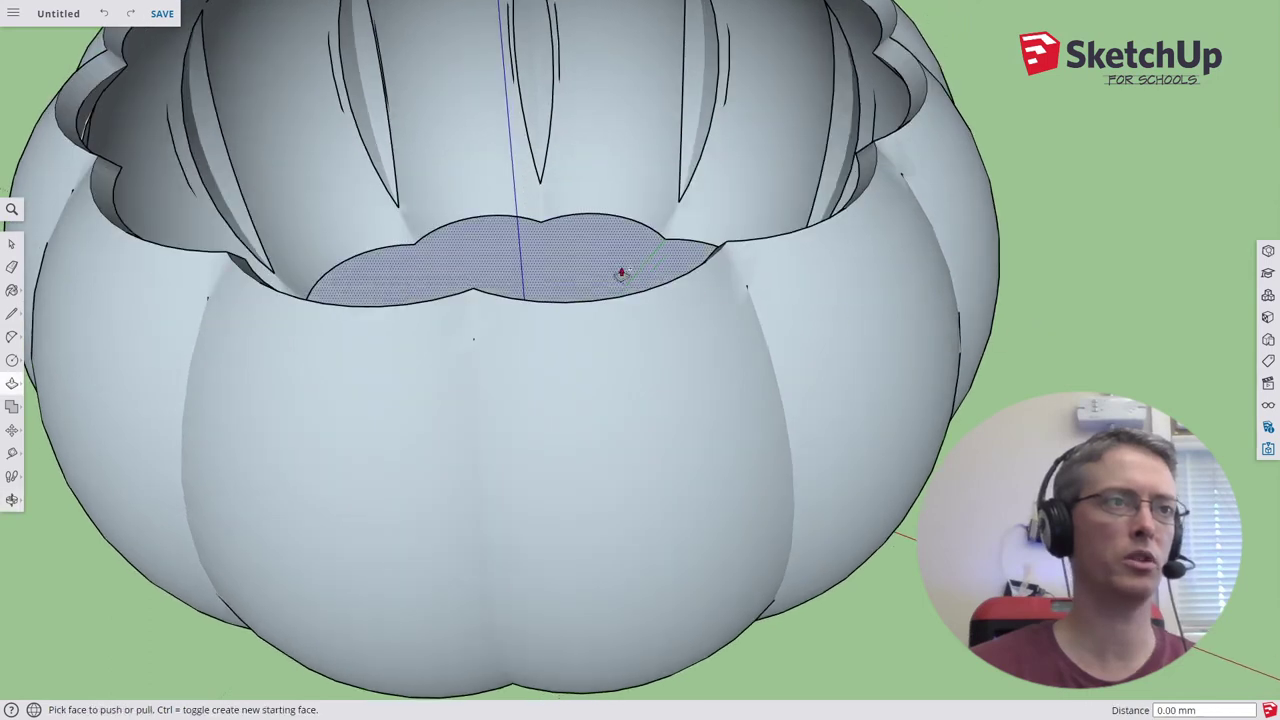
{"action": "left_click_drag", "start_coordinate": [621, 273], "coordinate": [598, 255]}
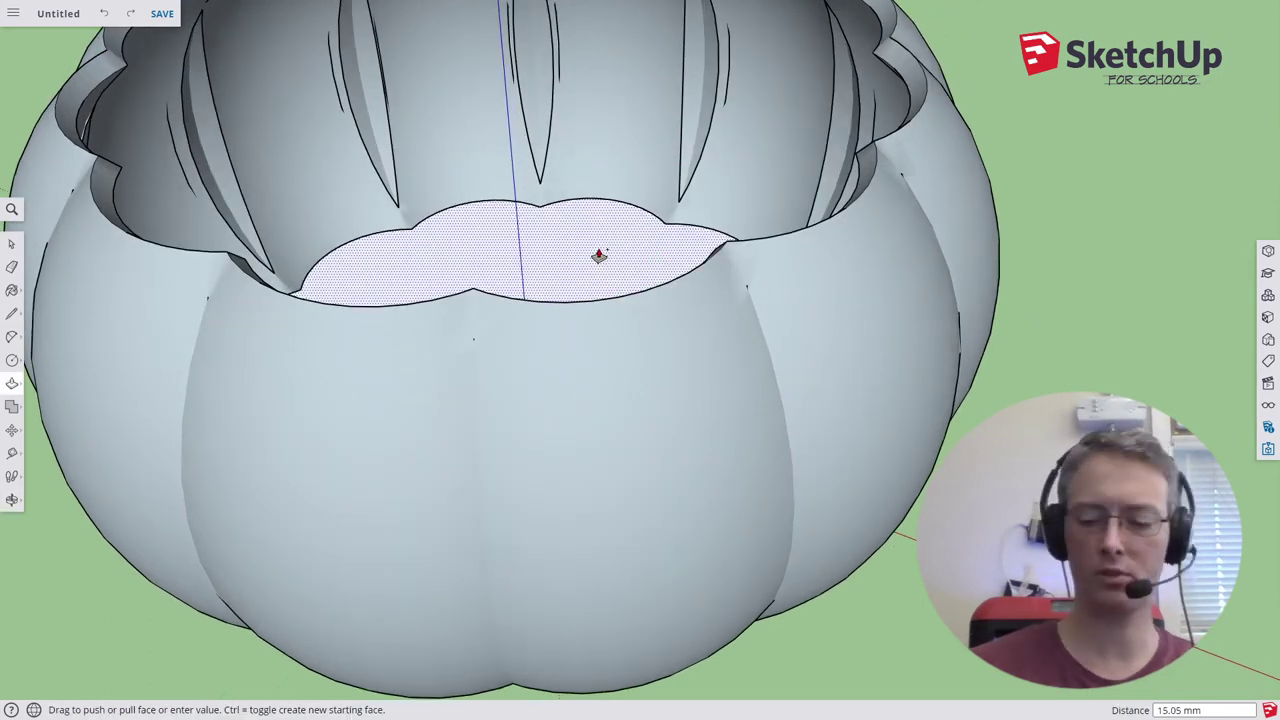
{"action": "type", "text": "12"}
{"action": "key", "text": "Return"}
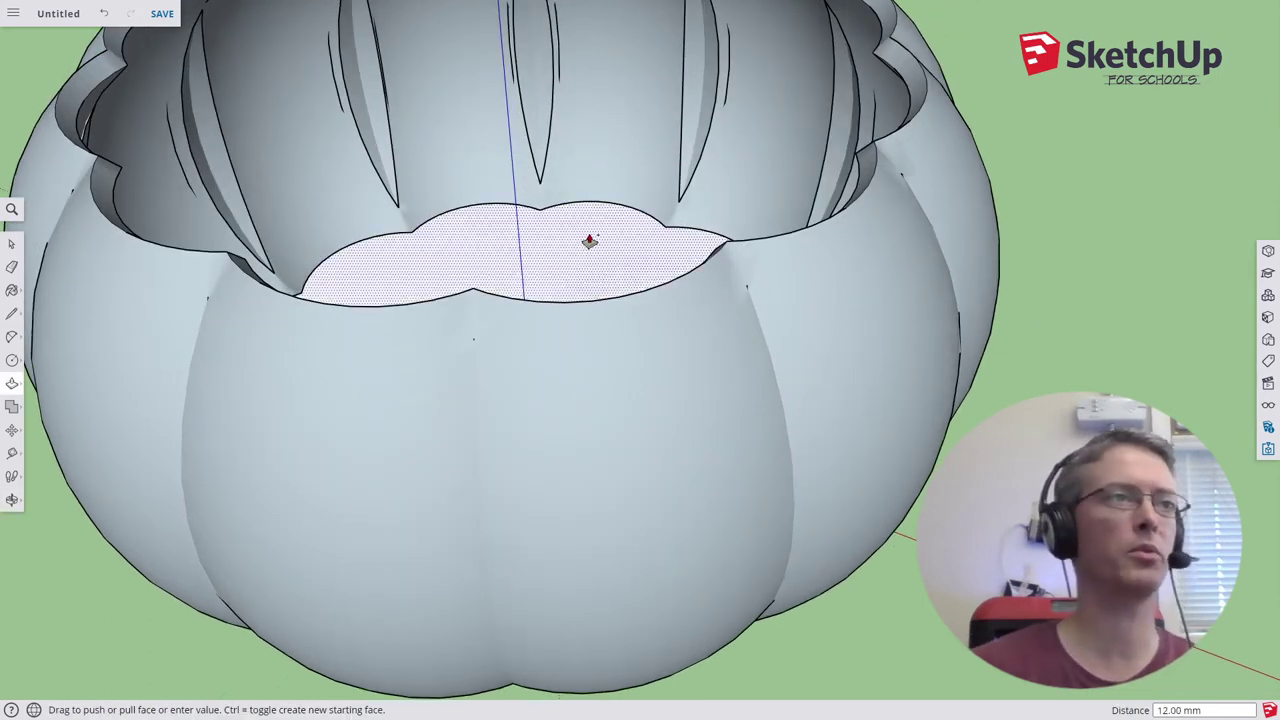
Push the ring face on the bowl's underside down 12 mm.
{"action": "middle_click_drag", "start_coordinate": [586, 240], "coordinate": [1067, 166]}
{"action": "key", "text": "p"}
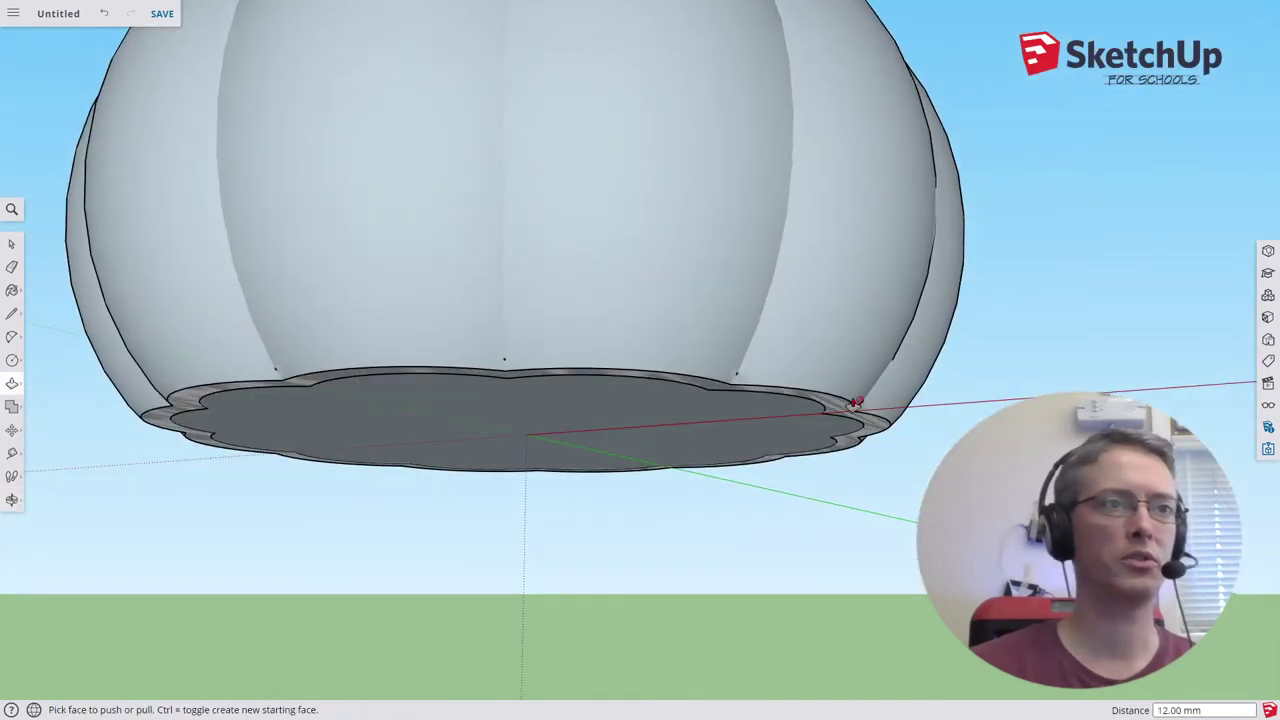
{"action": "middle_click_drag", "start_coordinate": [851, 400], "coordinate": [832, 316]}
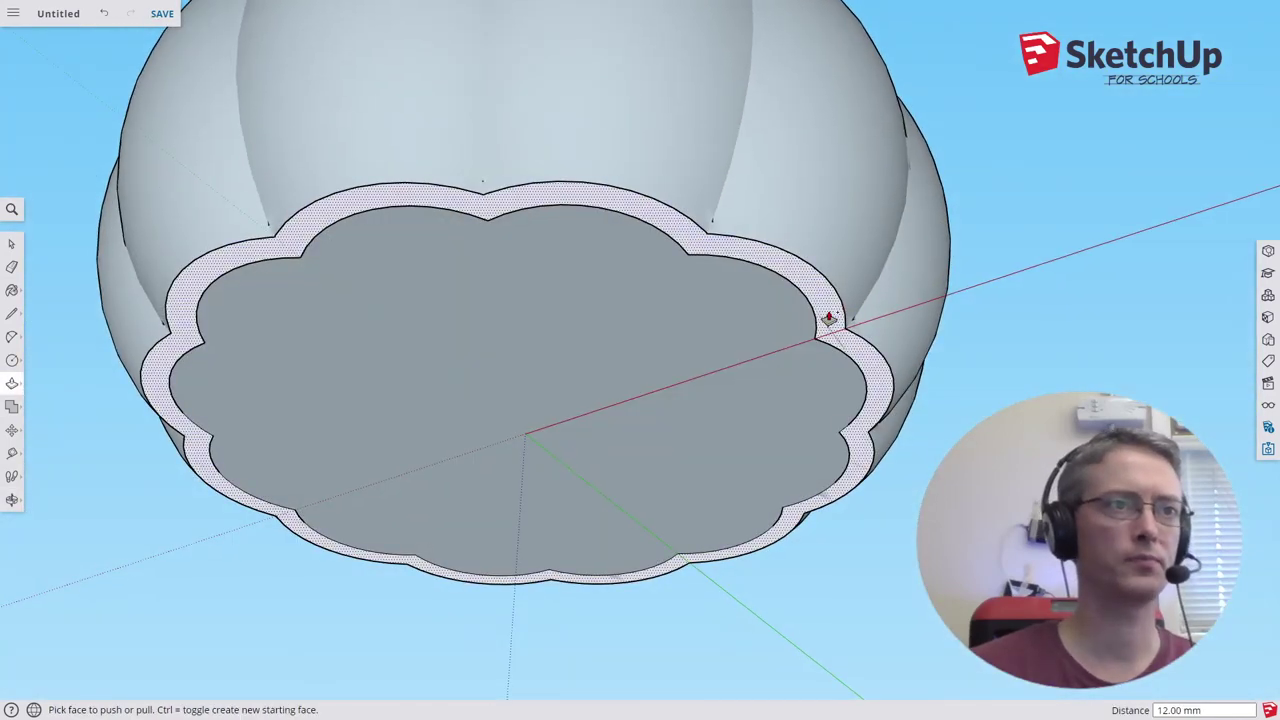
{"action": "left_click", "coordinate": [829, 318]}
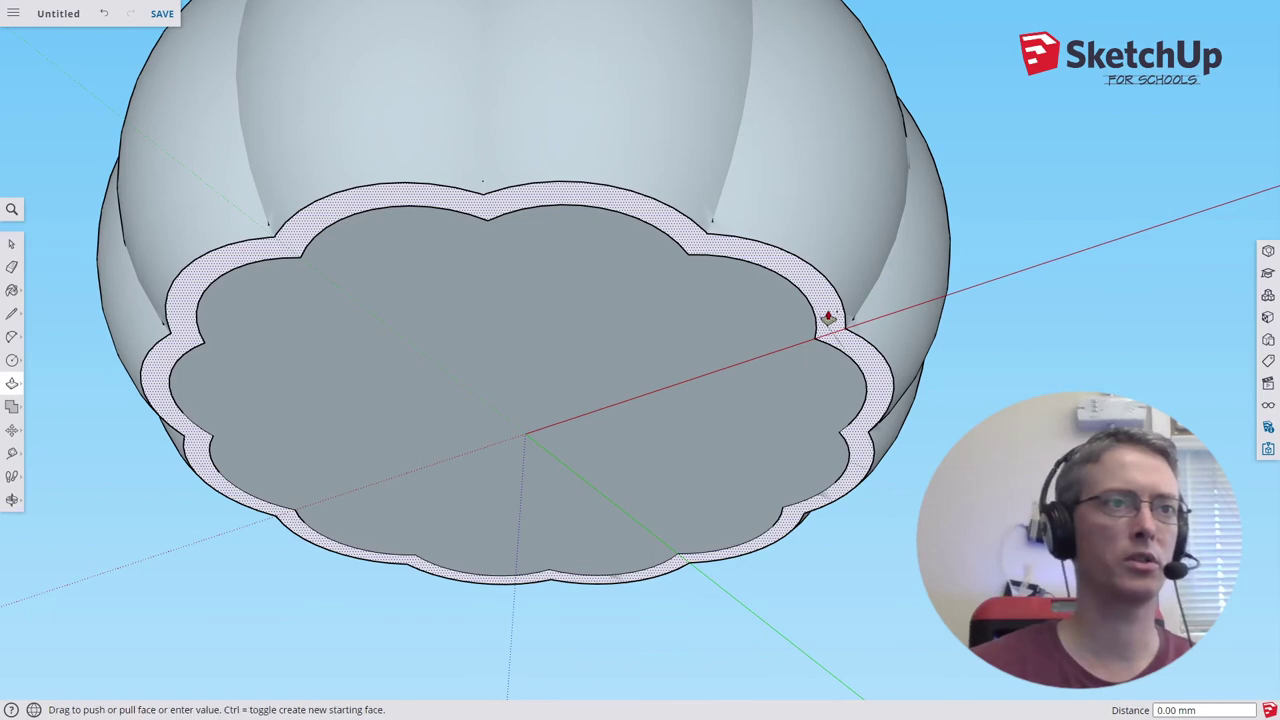
{"action": "middle_click_drag", "start_coordinate": [820, 443], "coordinate": [824, 384]}
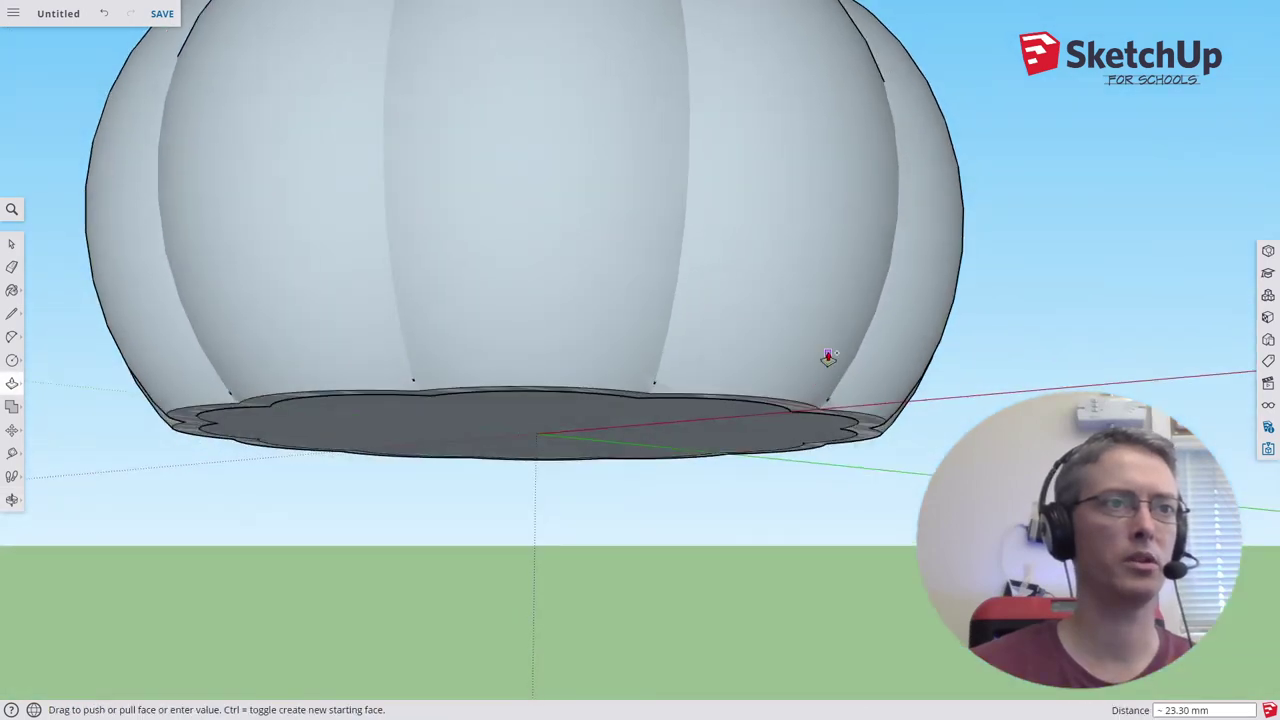
{"action": "type", "text": "12"}
{"action": "key", "text": "Return"}
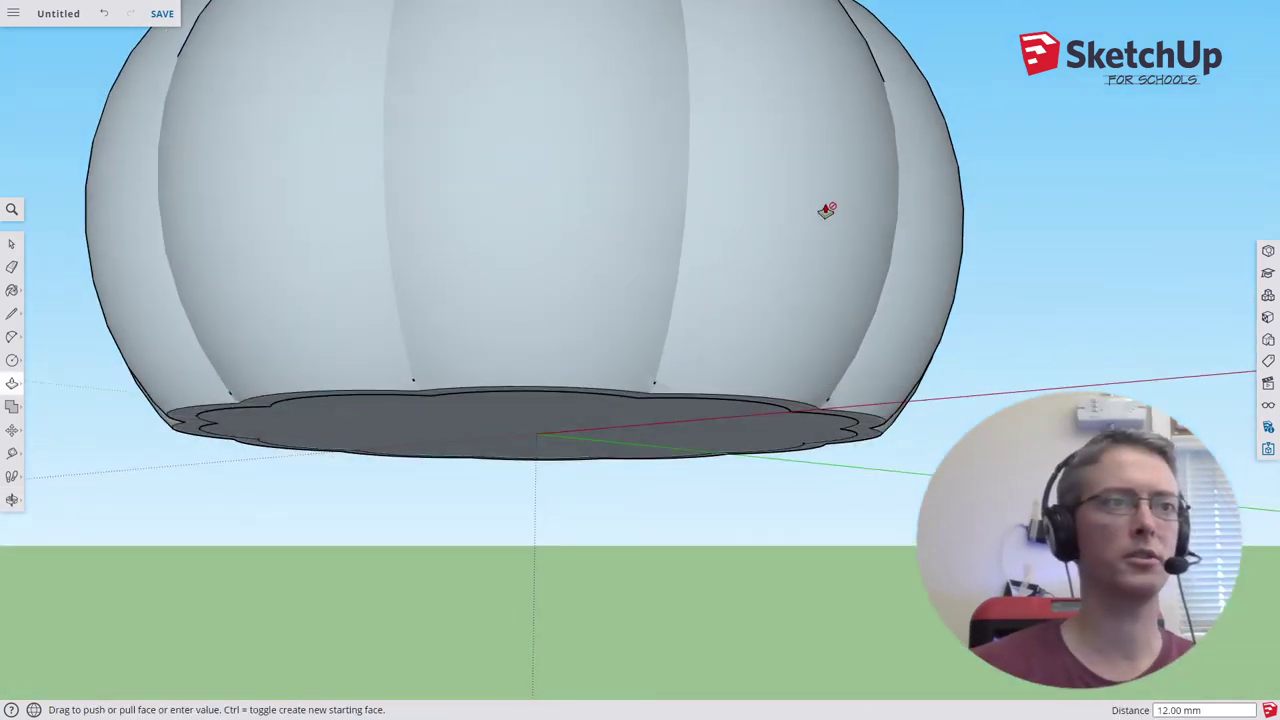
{"action": "middle_click_drag", "start_coordinate": [829, 209], "coordinate": [677, 314]}
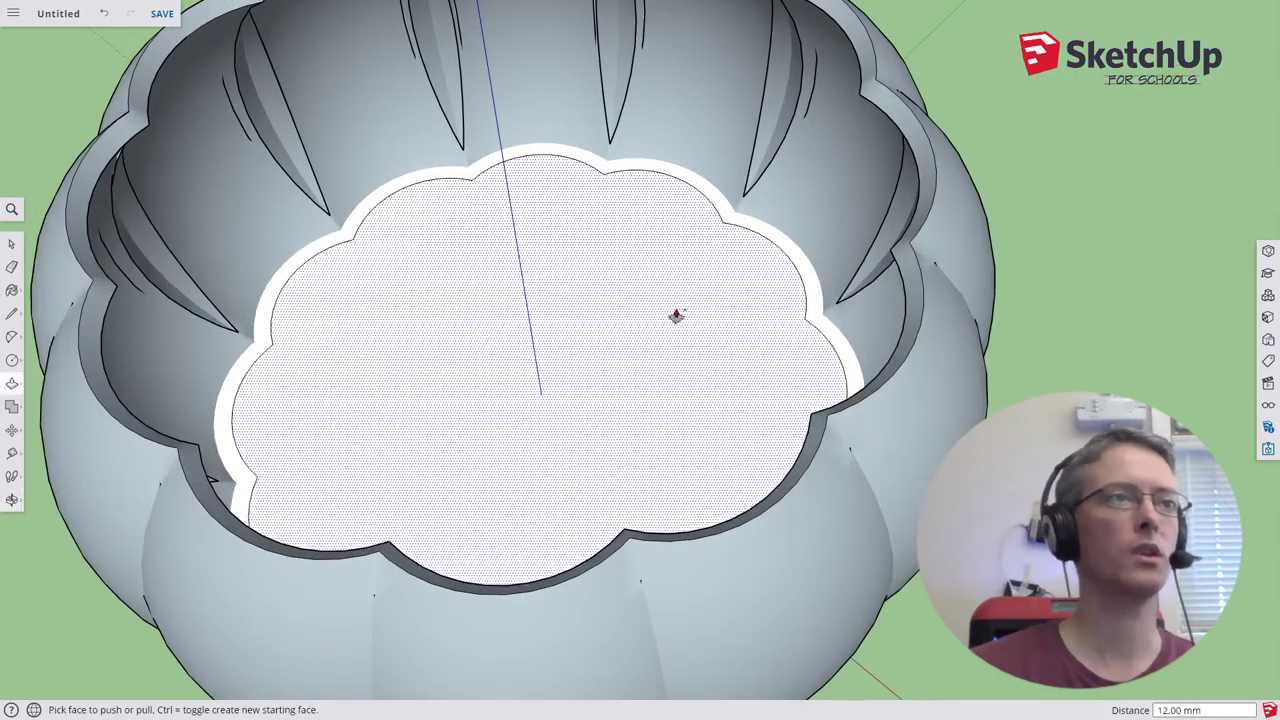
Make the cloud face and its edges into a component.
{"action": "key", "text": "space"}
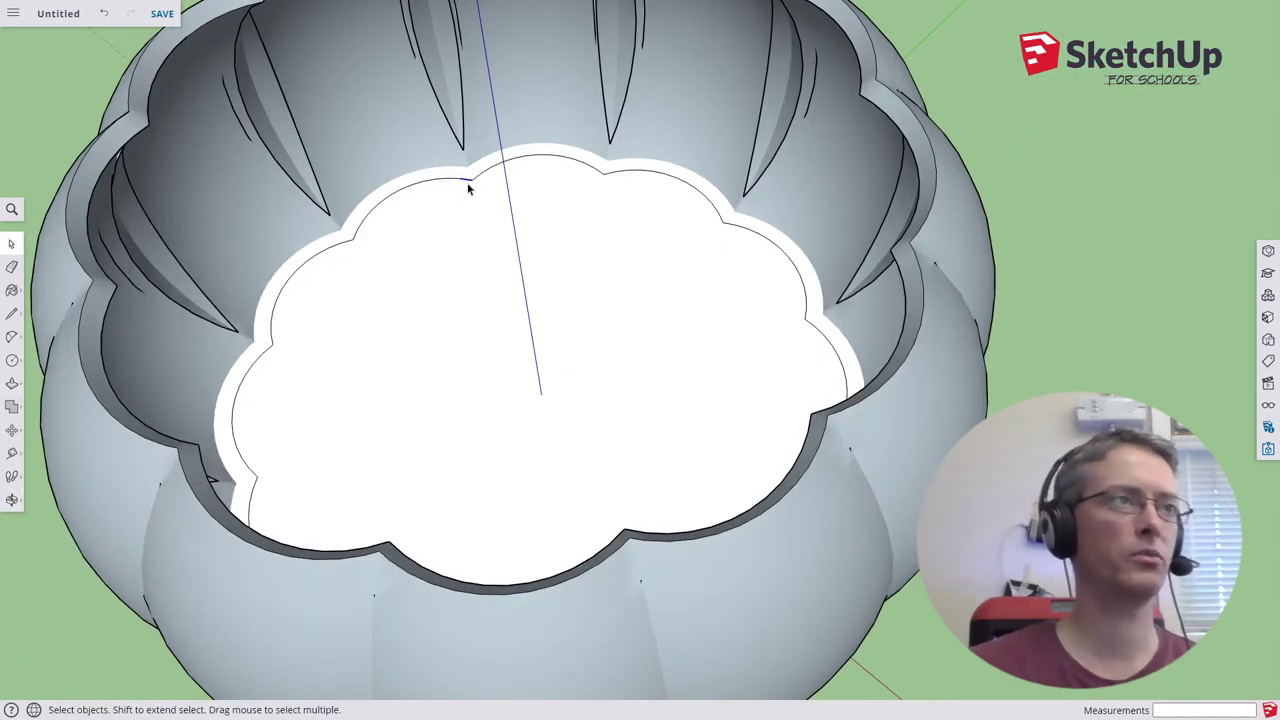
{"action": "left_click", "coordinate": [514, 306]}
{"action": "scroll", "coordinate": [514, 306], "scroll_direction": "down", "scroll_amount": 4}
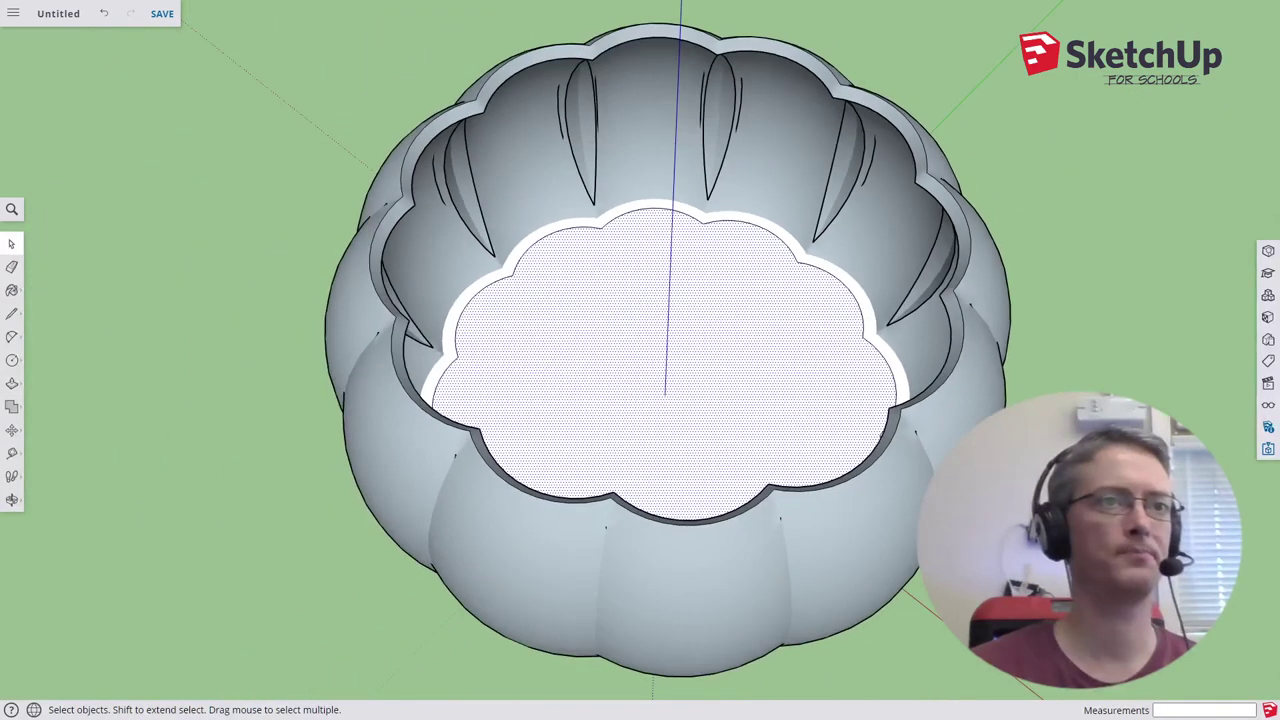
{"action": "middle_click_drag", "start_coordinate": [990, 380], "coordinate": [972, 402]}
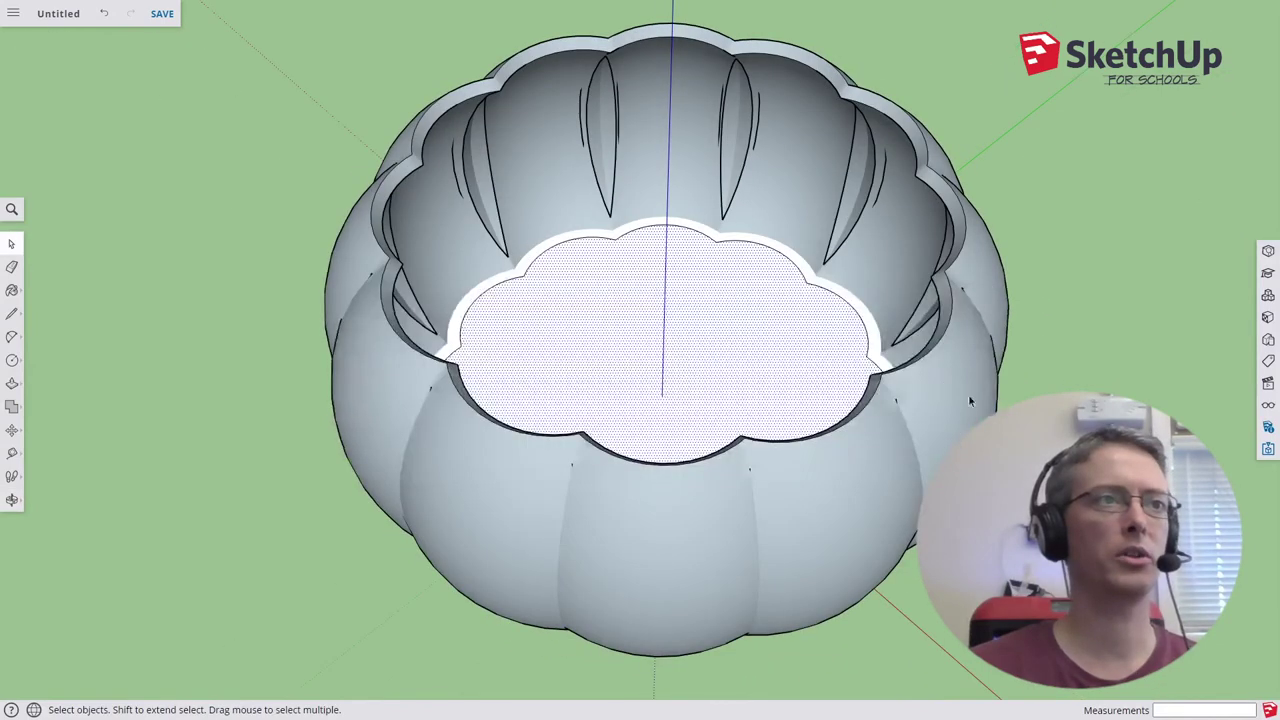
{"action": "double_click", "coordinate": [772, 326]}
{"action": "key", "text": "g"}
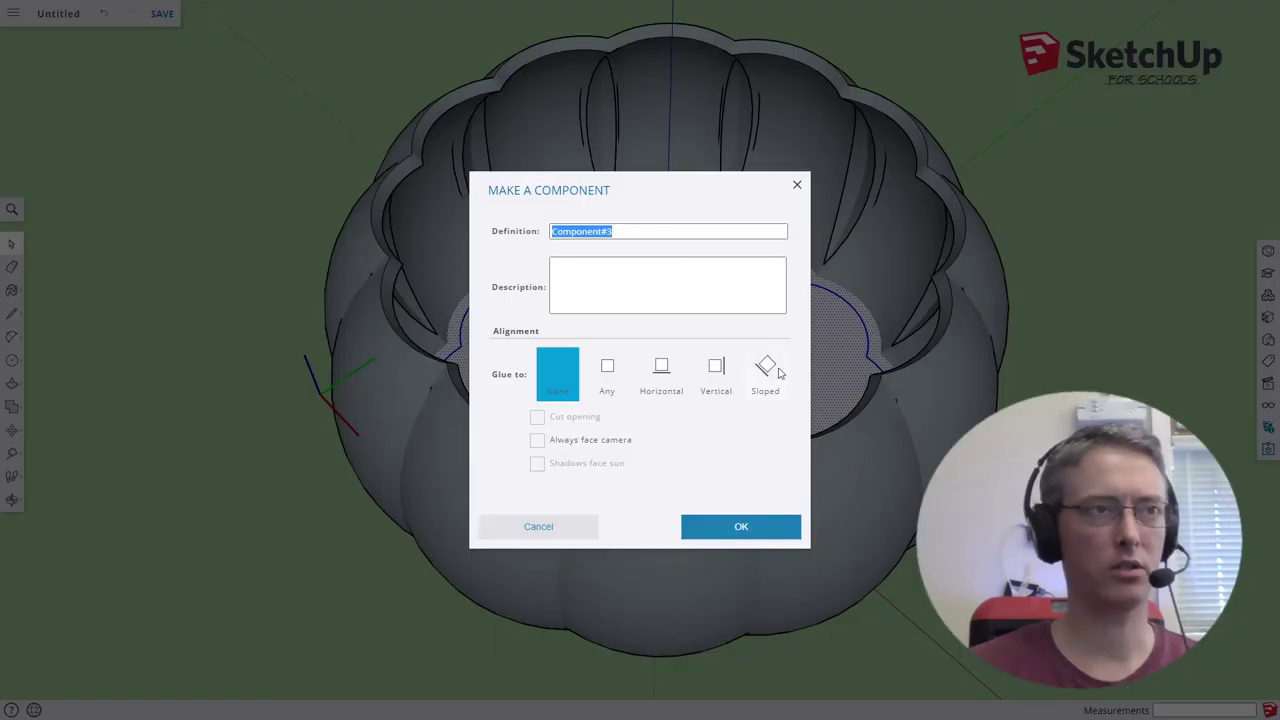
{"action": "left_click", "coordinate": [741, 528]}
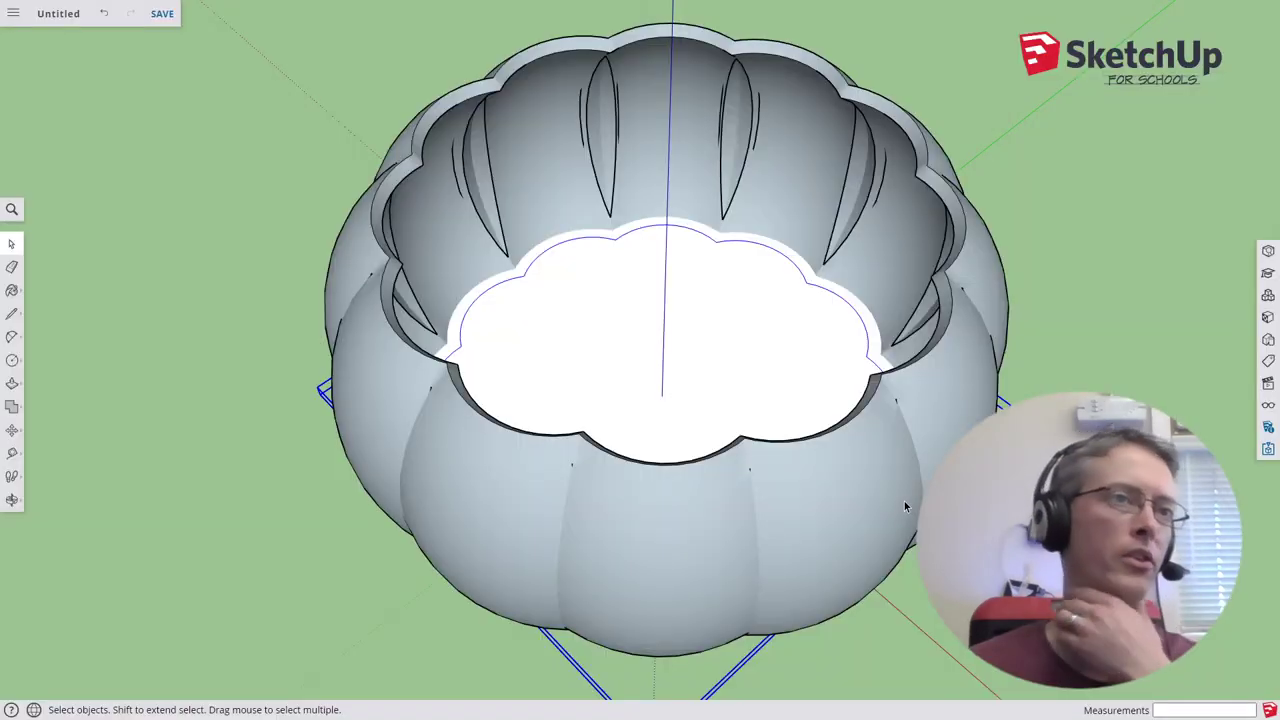
Delete the bowl's cloud-shaped top face and select the top rim face.
{"action": "middle_click_drag", "start_coordinate": [1002, 262], "coordinate": [1042, 462]}
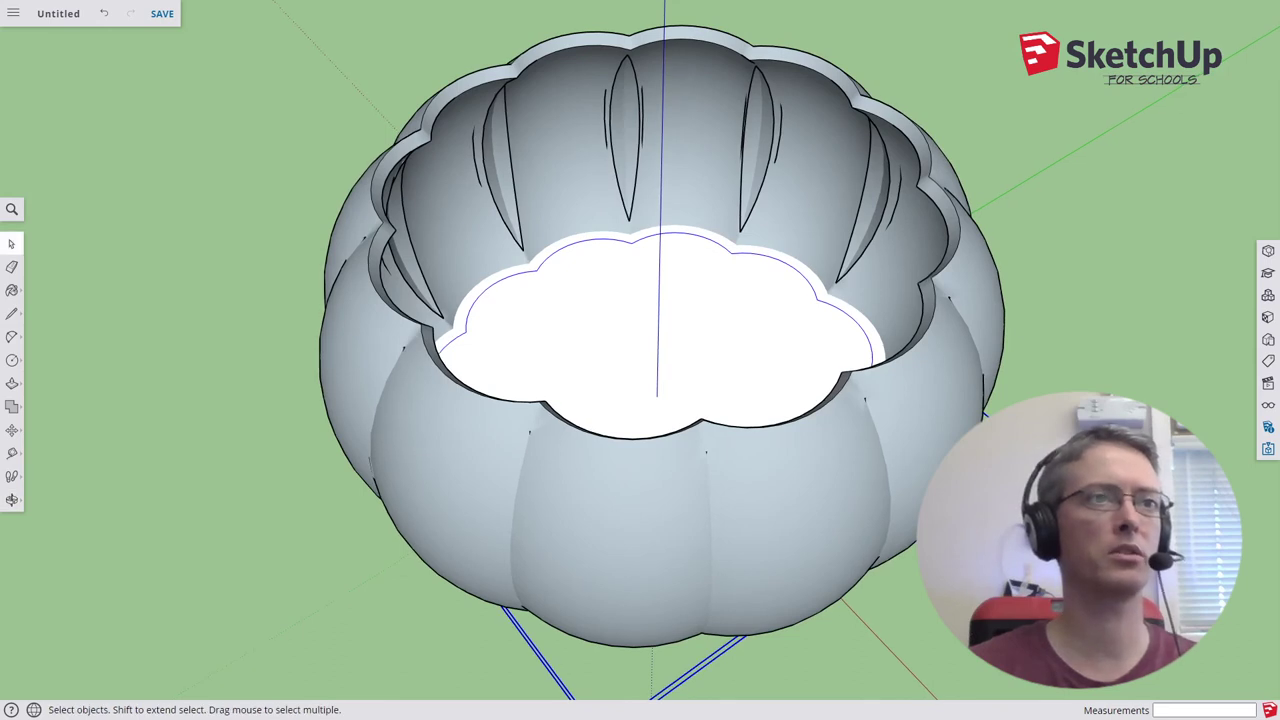
{"action": "left_click", "coordinate": [934, 386]}
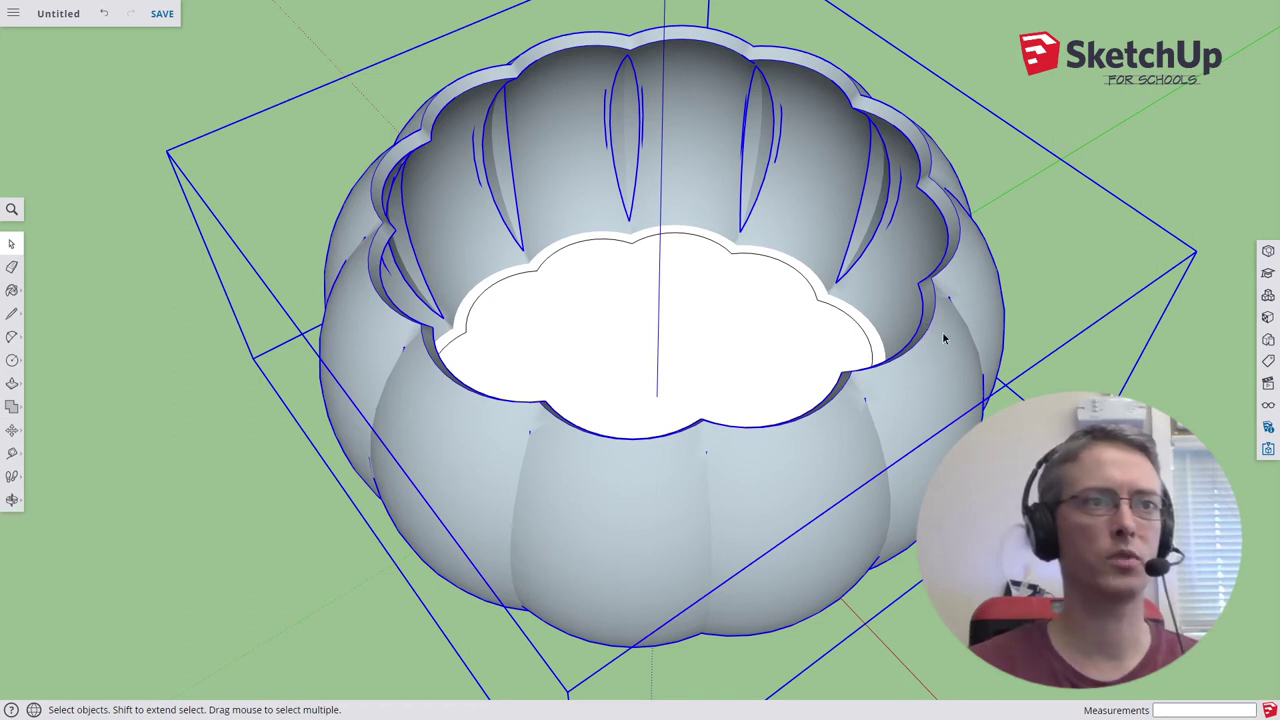
{"action": "key", "text": "Delete"}
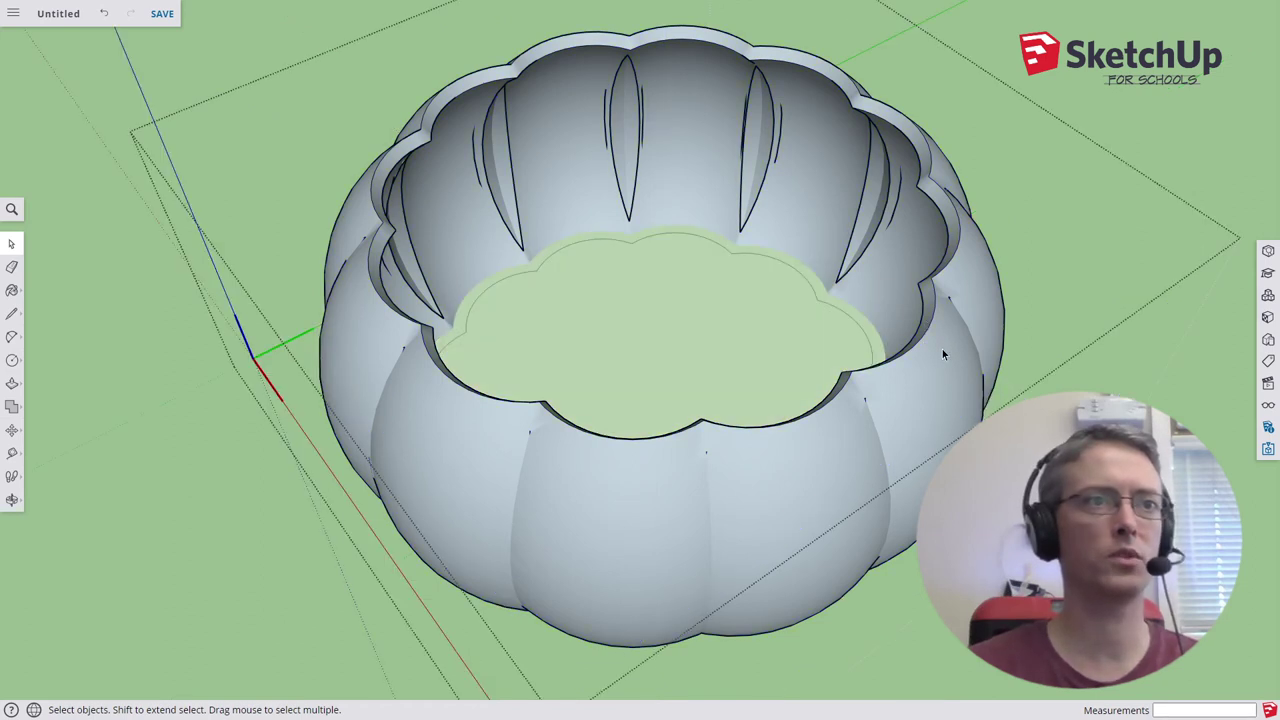
{"action": "middle_click_drag", "start_coordinate": [803, 297], "coordinate": [910, 163]}
{"action": "left_click", "coordinate": [916, 157]}
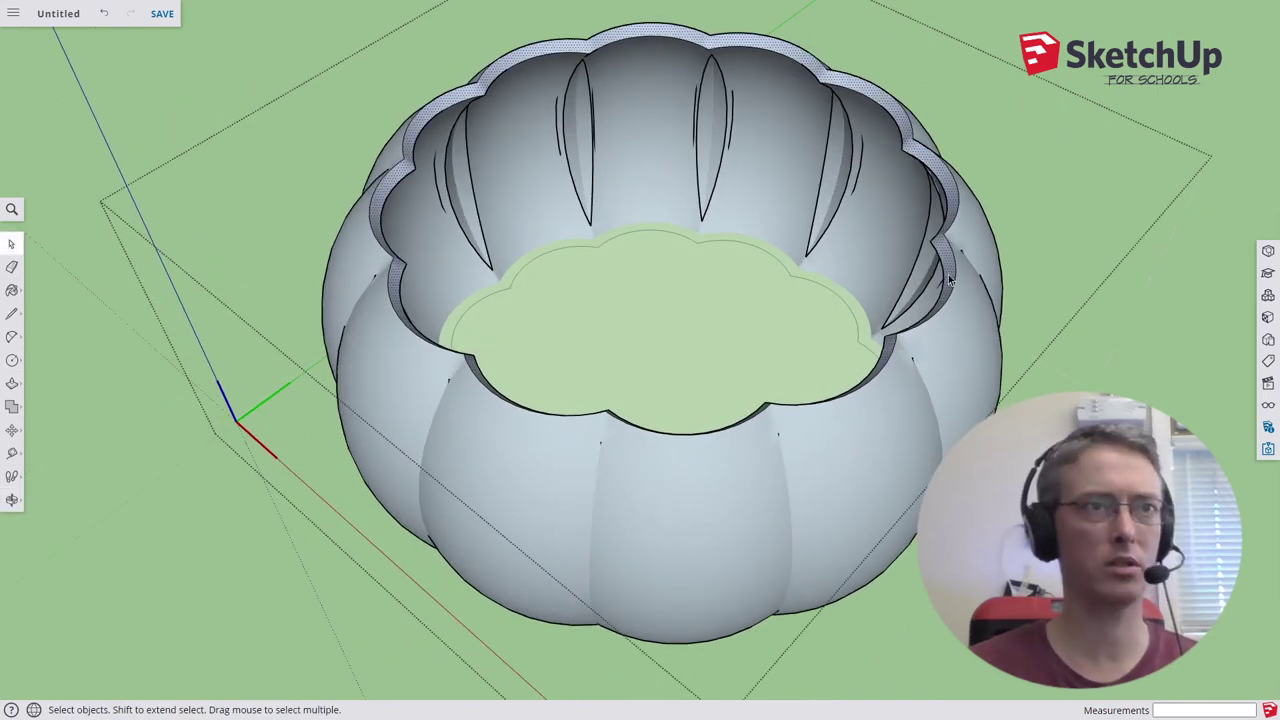
{"action": "scroll", "coordinate": [950, 280], "scroll_direction": "down", "scroll_amount": 5}
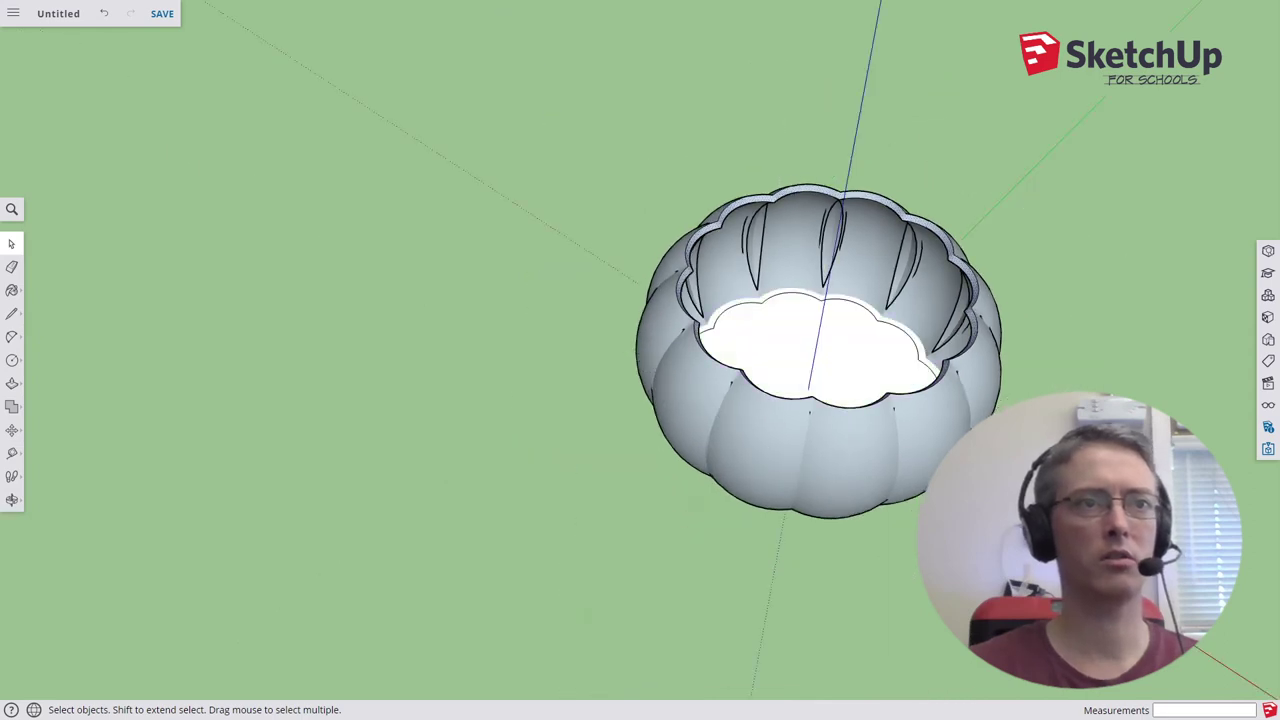
Paste the copied scalloped rim and place it flat on the ground beside the bowl.
{"action": "middle_click_drag", "start_coordinate": [900, 360], "coordinate": [960, 376]}
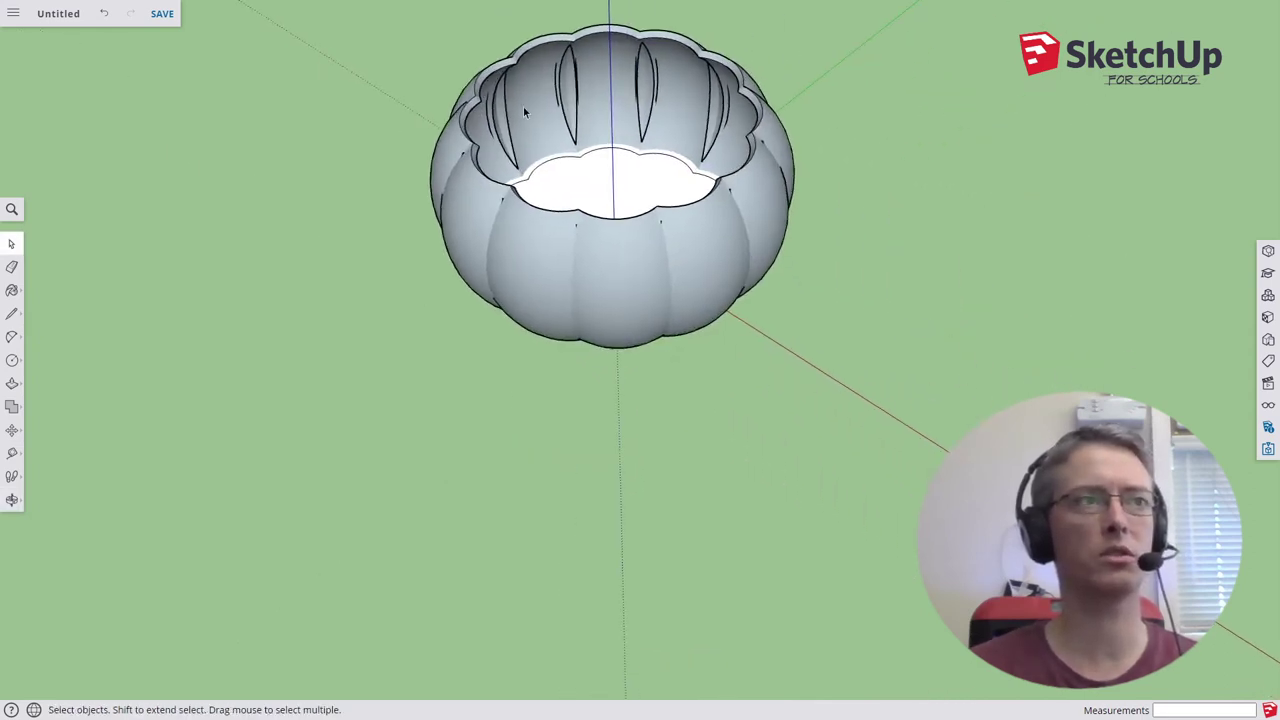
{"action": "key", "text": "ctrl+v"}
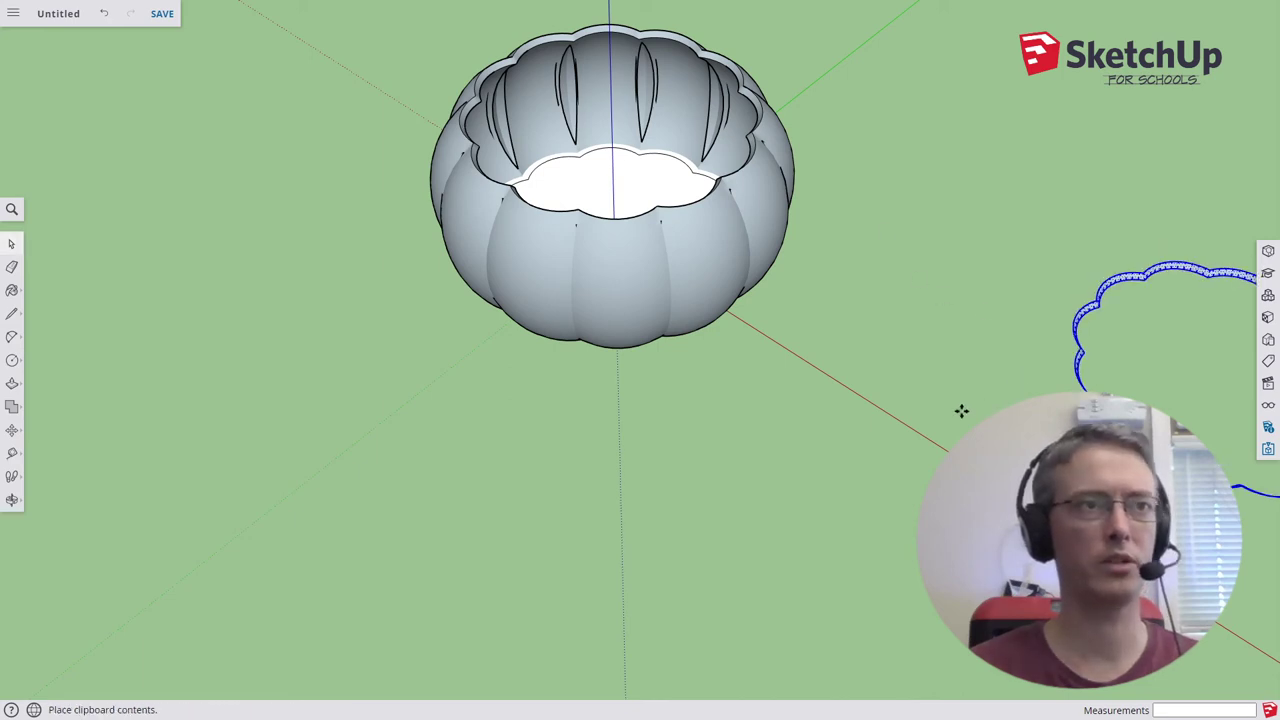
{"action": "left_click", "coordinate": [707, 440]}
{"action": "key", "text": "m"}
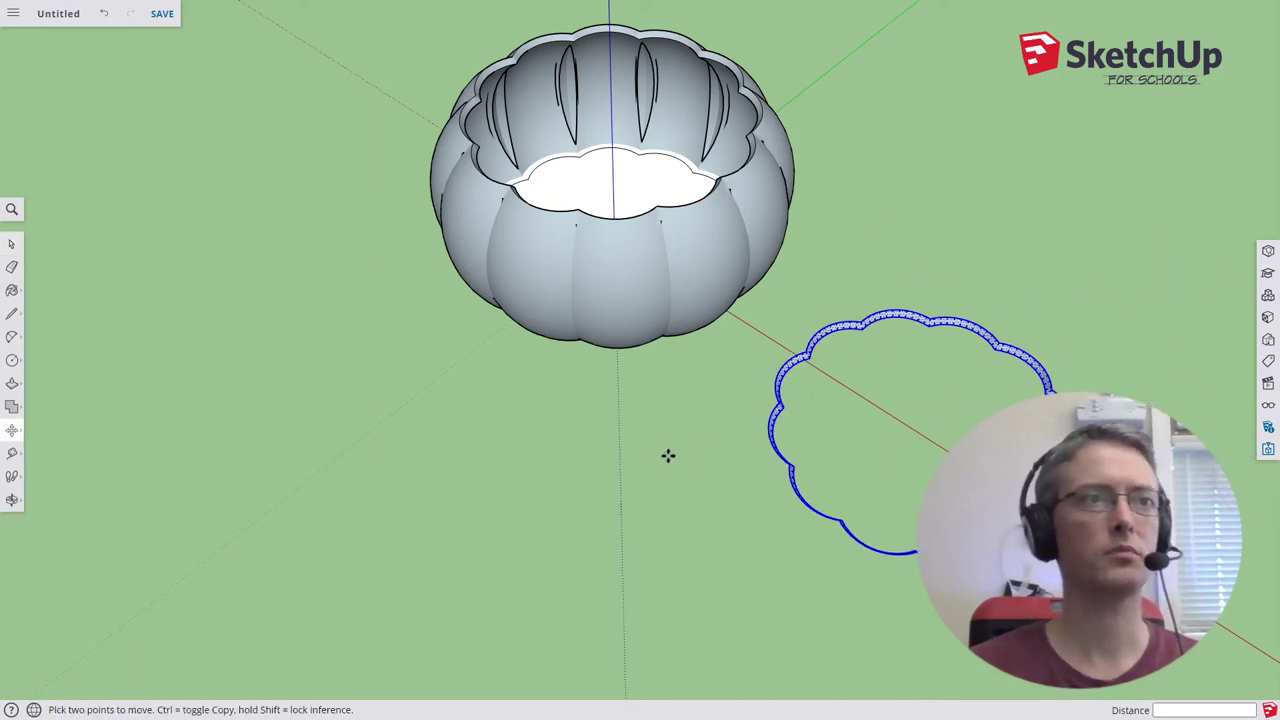
{"action": "scroll", "coordinate": [931, 470], "scroll_direction": "up", "scroll_amount": 5}
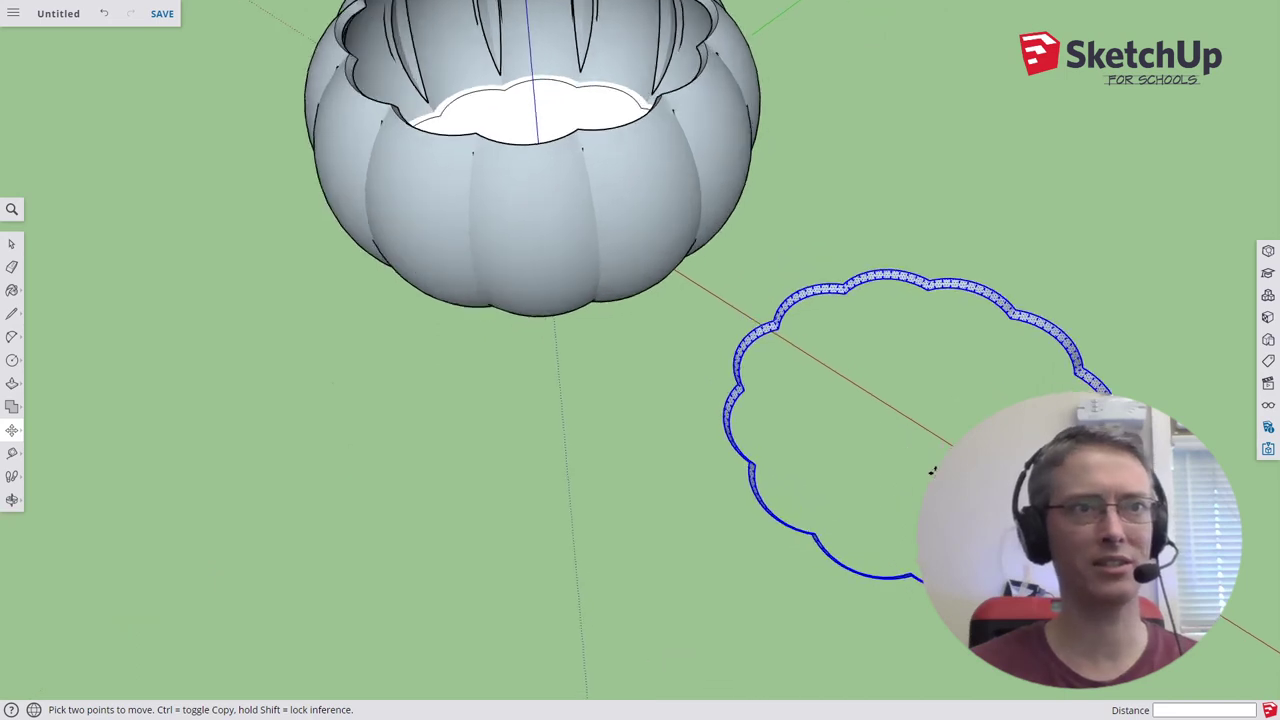
{"action": "key", "text": "space"}
{"action": "left_click", "coordinate": [920, 445]}
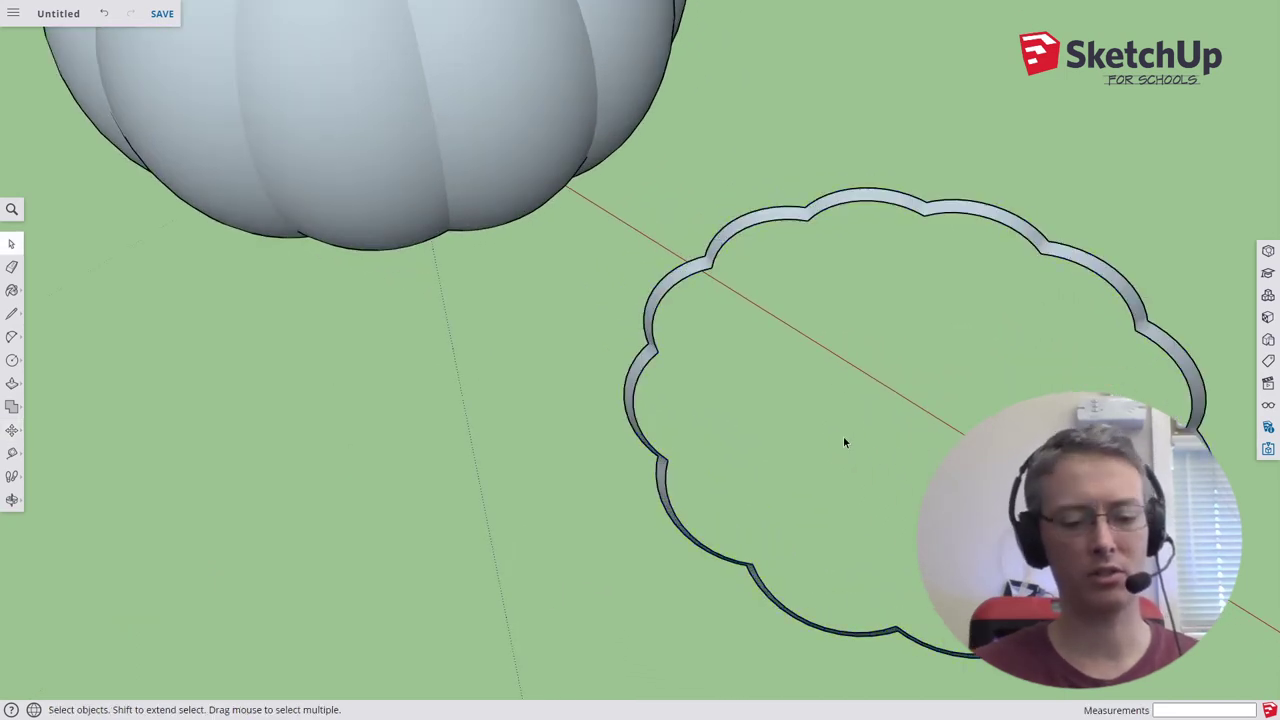
Draw a 400 mm line from the rim copy's edge so the cloud fills with a face.
{"action": "key", "text": "l"}
{"action": "left_click", "coordinate": [706, 256]}
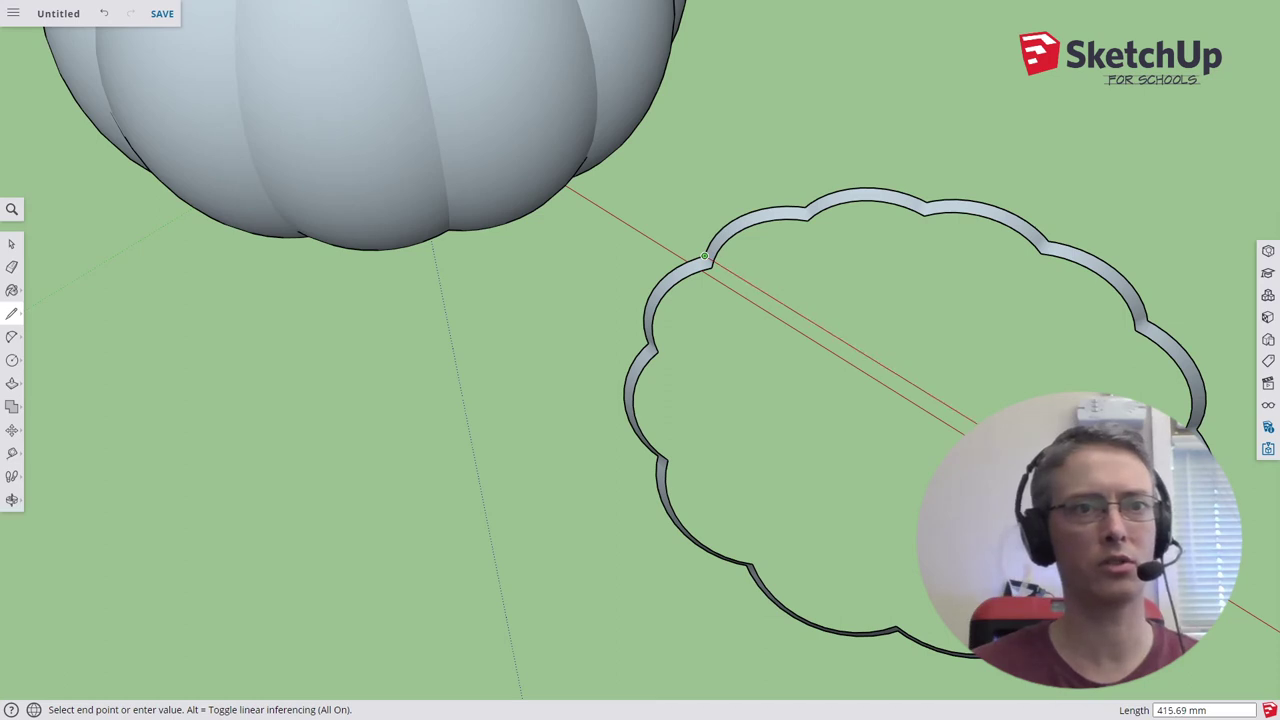
{"action": "key", "text": "Escape"}
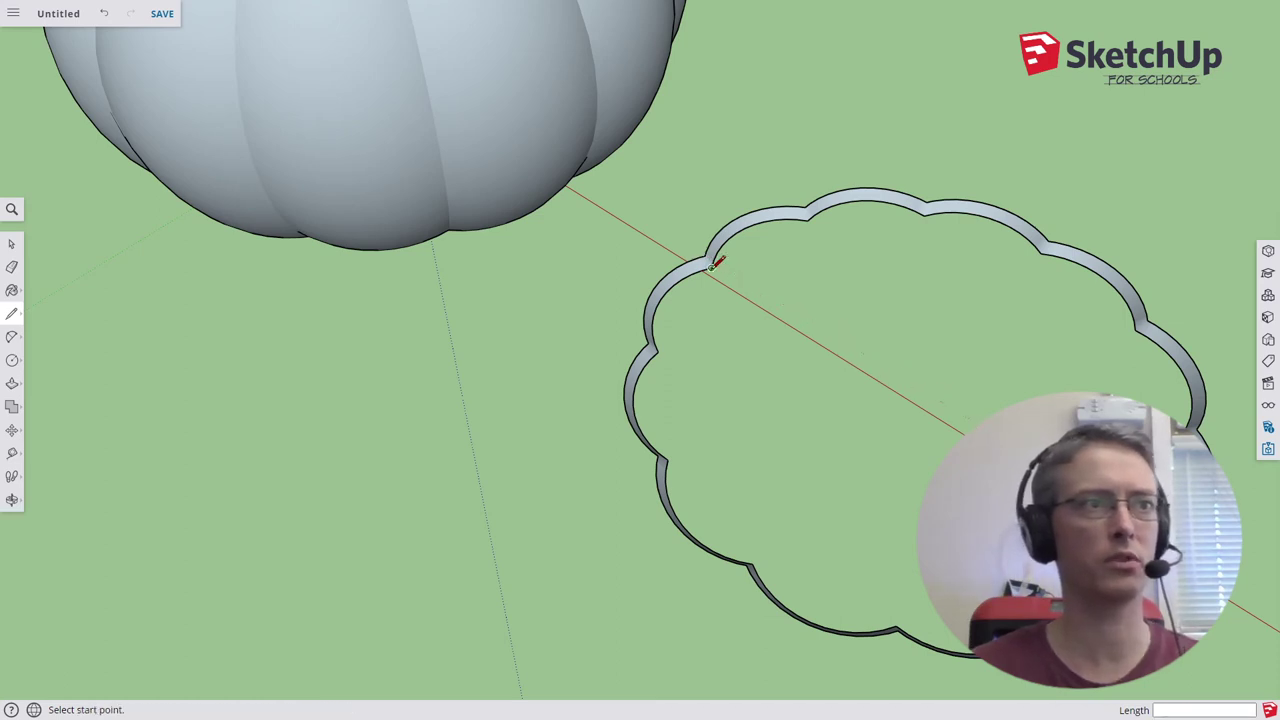
{"action": "left_click", "coordinate": [711, 268]}
{"action": "type", "text": "400"}
{"action": "key", "text": "Return"}
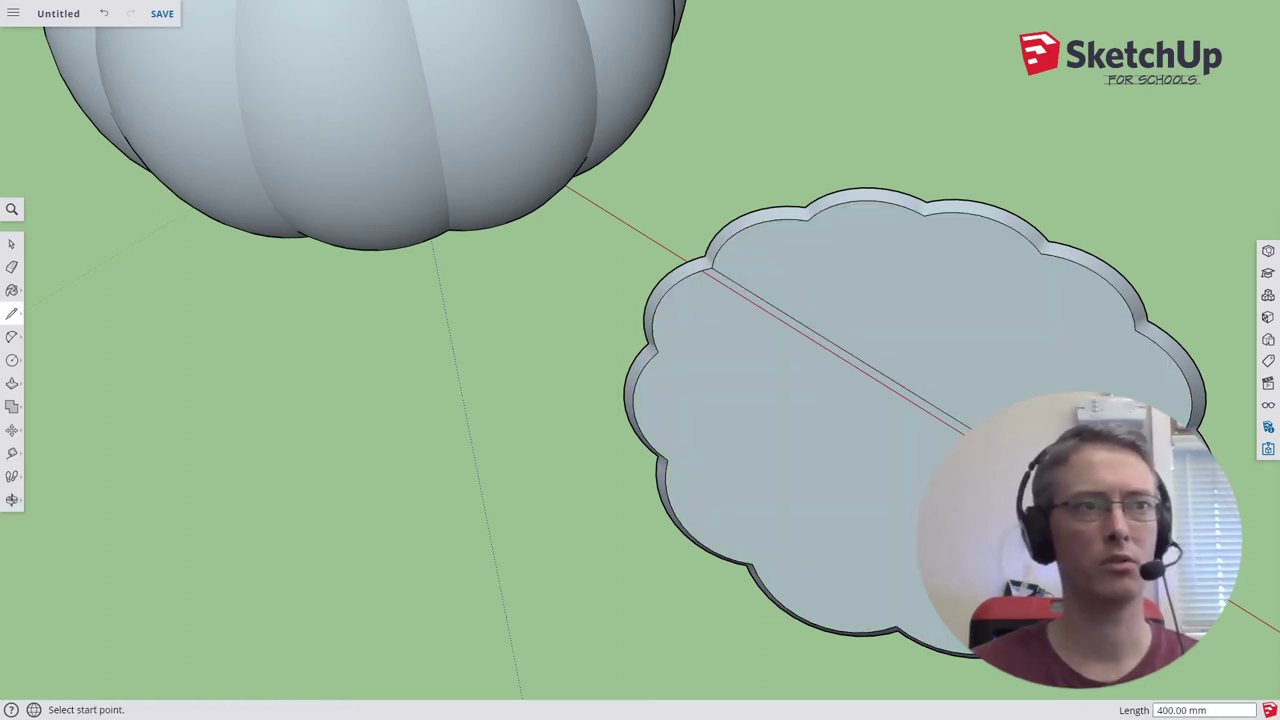
Draw a diagonal line across the cloud lid, erase it, then undo the erase.
{"action": "left_click", "coordinate": [705, 257]}
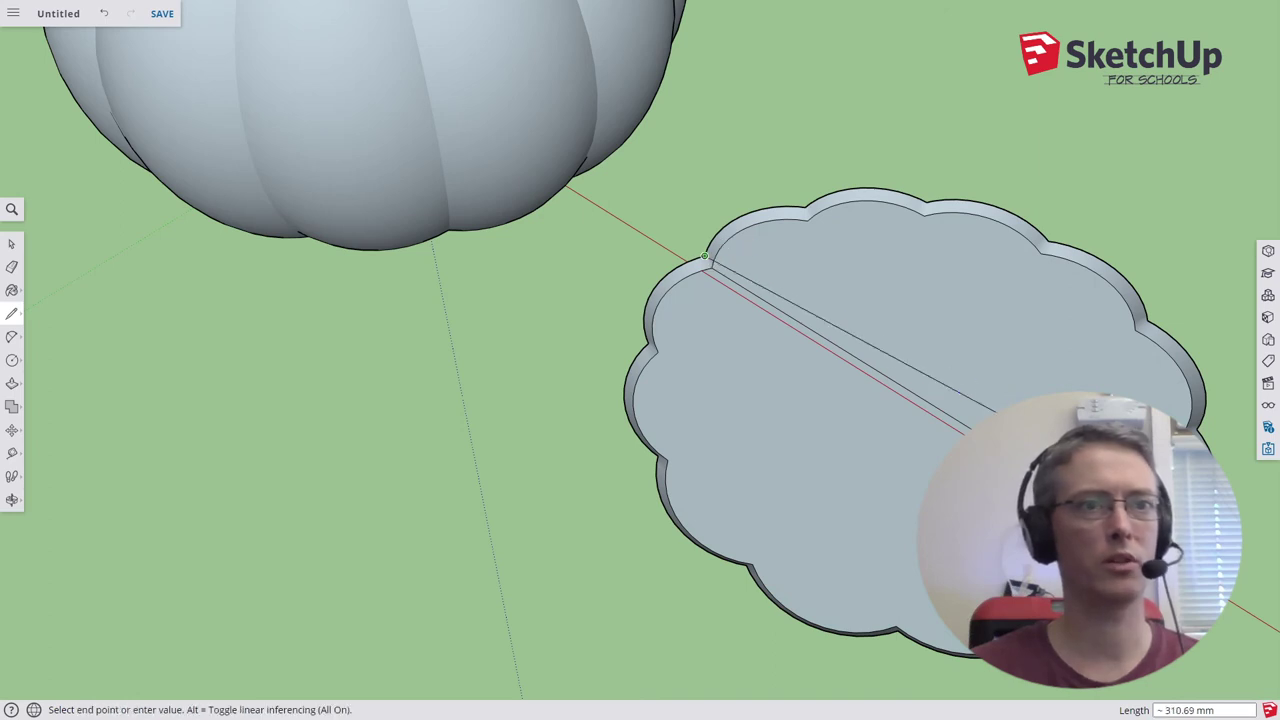
{"action": "left_click", "coordinate": [1185, 550]}
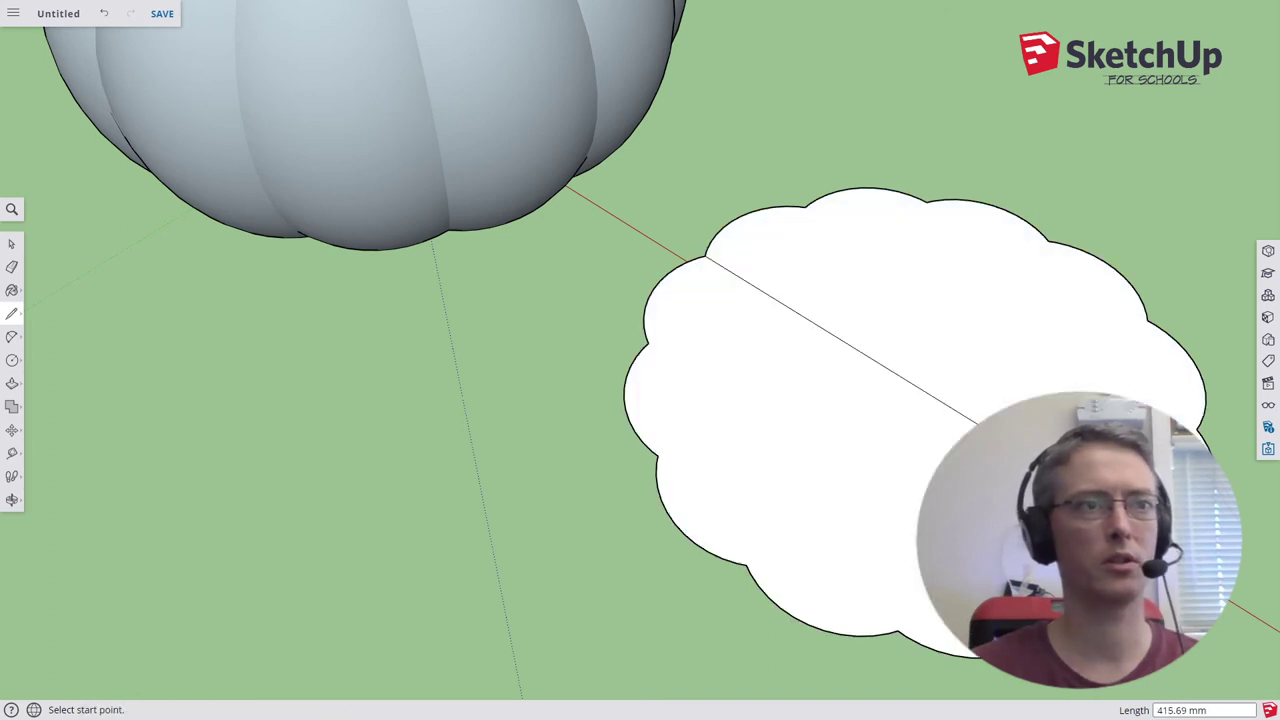
{"action": "key", "text": "e"}
{"action": "left_click", "coordinate": [940, 400]}
{"action": "key", "text": "ctrl+z"}
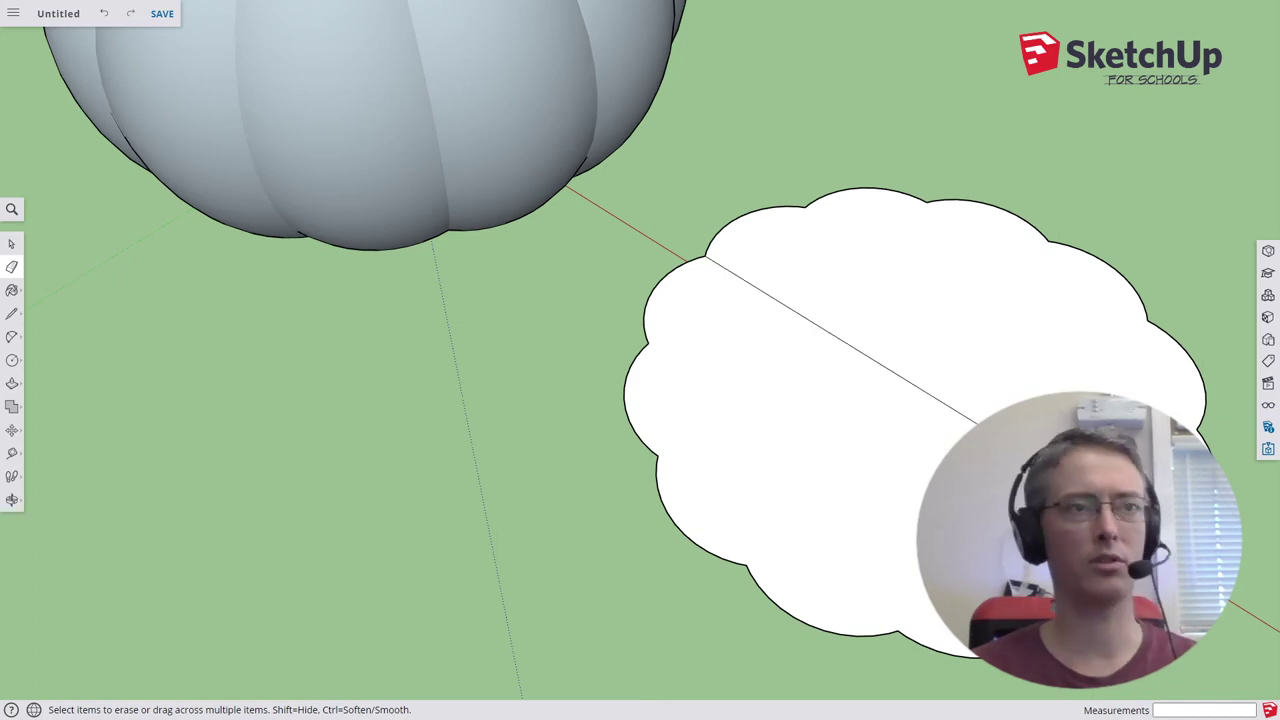
{"action": "mouse_move", "coordinate": [600, 560]}
{"action": "middle_mouse_down"}
{"action": "mouse_move", "coordinate": [905, 292]}
{"action": "mouse_move", "coordinate": [906, 443]}
{"action": "middle_mouse_up"}
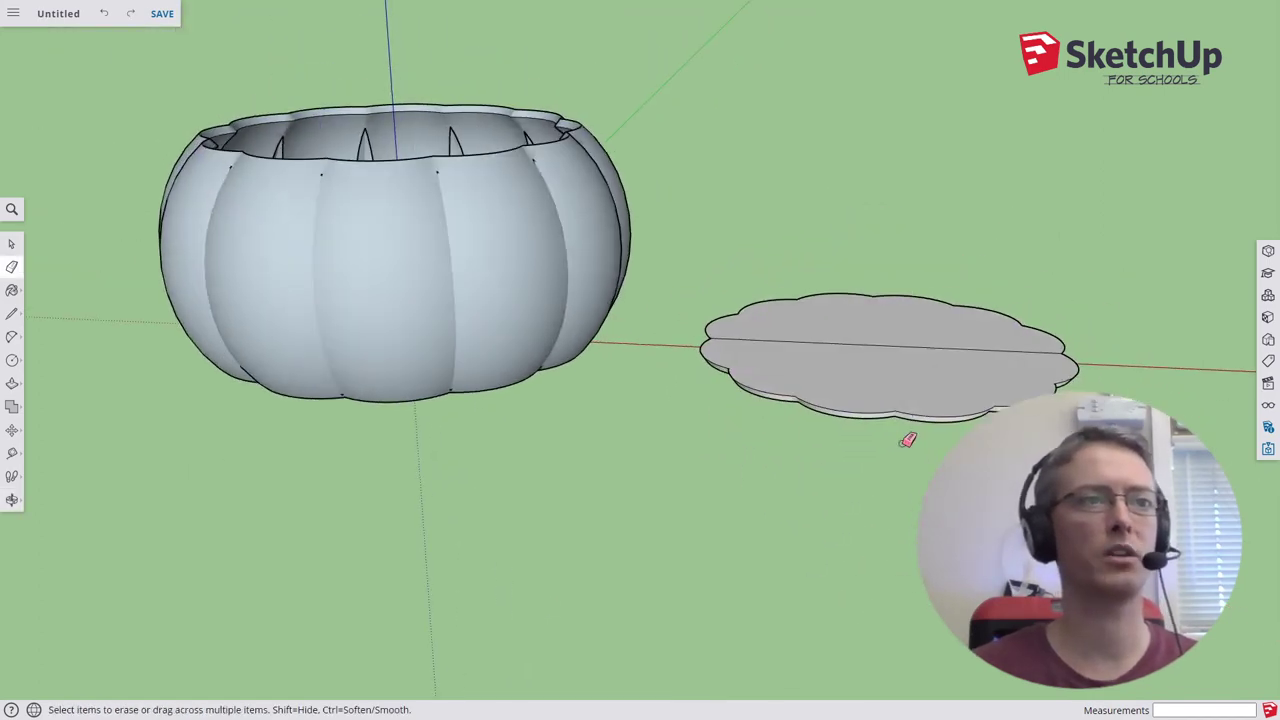
{"action": "scroll", "coordinate": [906, 443], "scroll_direction": "up", "scroll_amount": 3}
Turn the whole cloud lid, faces and edges, into component Component#4.
{"action": "middle_click_drag", "start_coordinate": [899, 490], "coordinate": [909, 349]}
{"action": "scroll", "coordinate": [909, 349], "scroll_direction": "up", "scroll_amount": 3}
{"action": "middle_click_drag", "start_coordinate": [897, 271], "coordinate": [870, 345]}
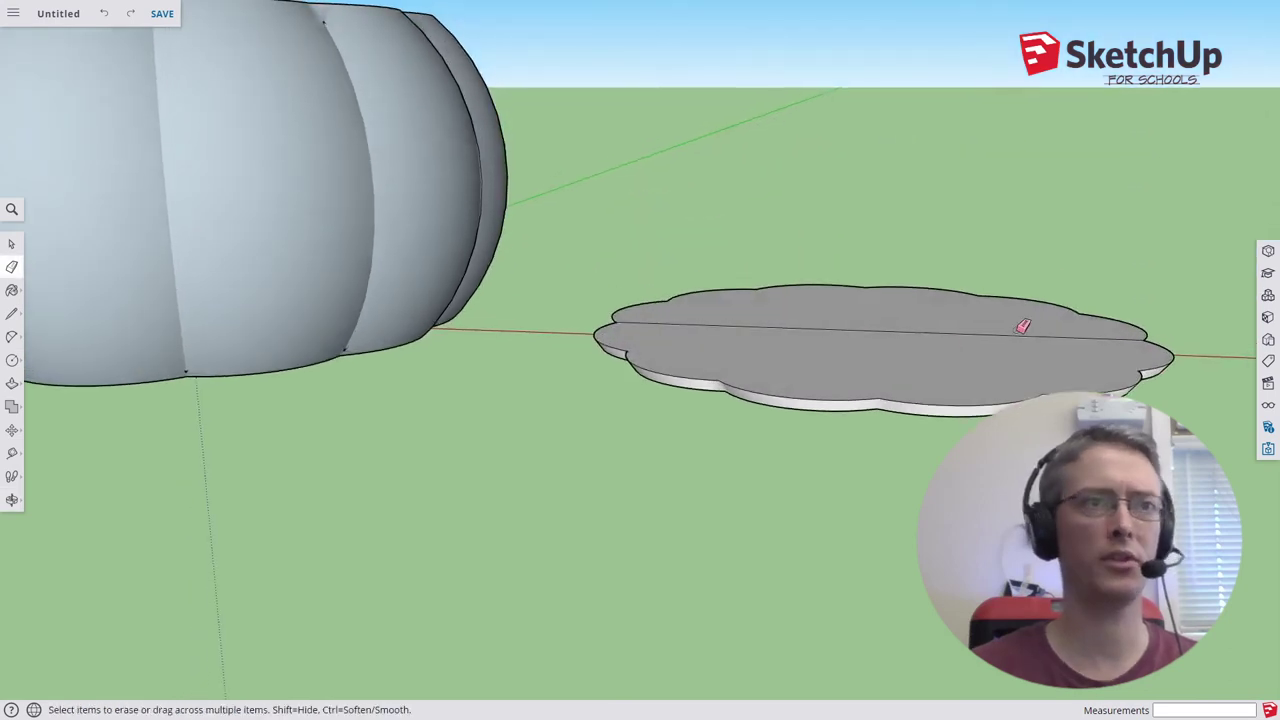
{"action": "key", "text": "space"}
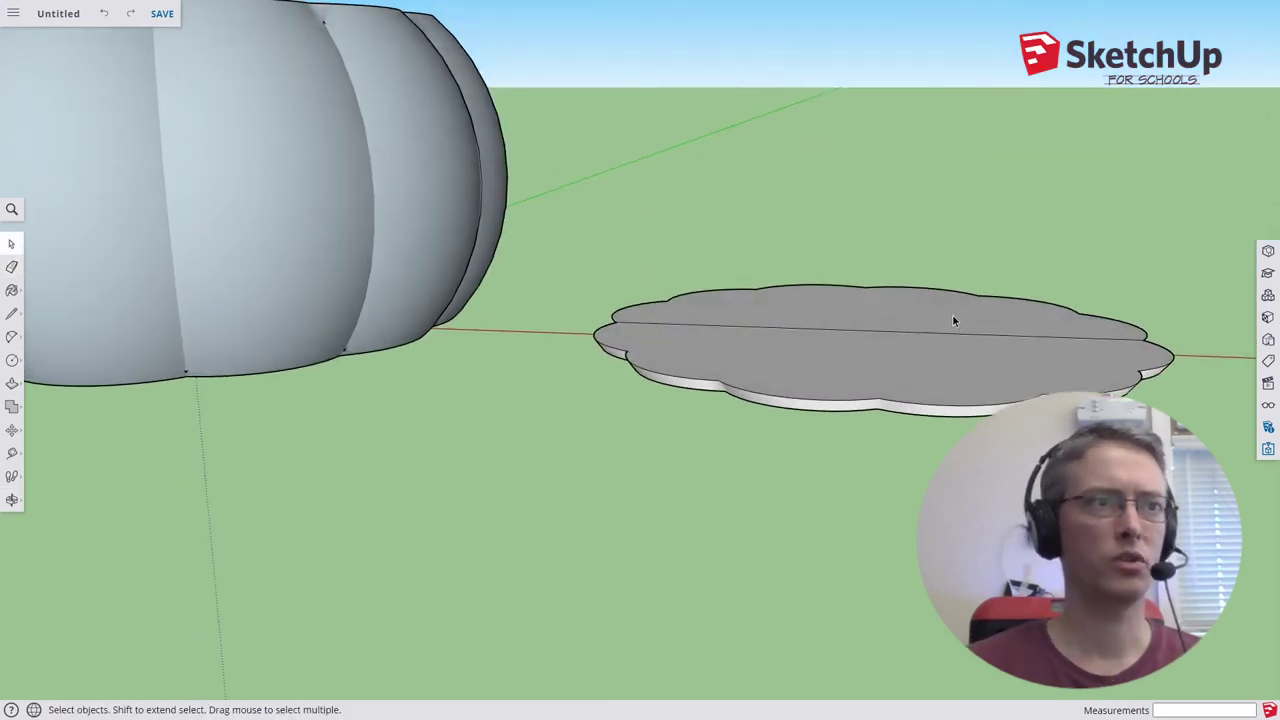
{"action": "triple_click", "coordinate": [951, 320]}
{"action": "key", "text": "g"}
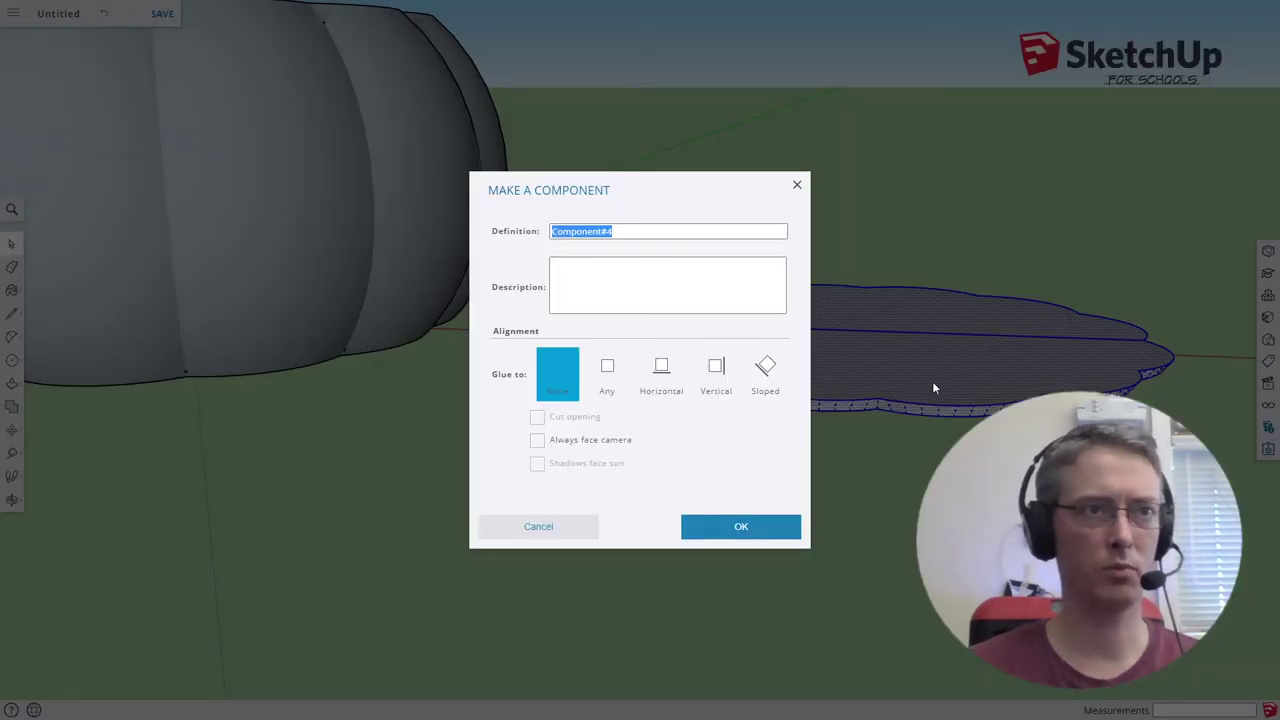
{"action": "left_click", "coordinate": [781, 527]}
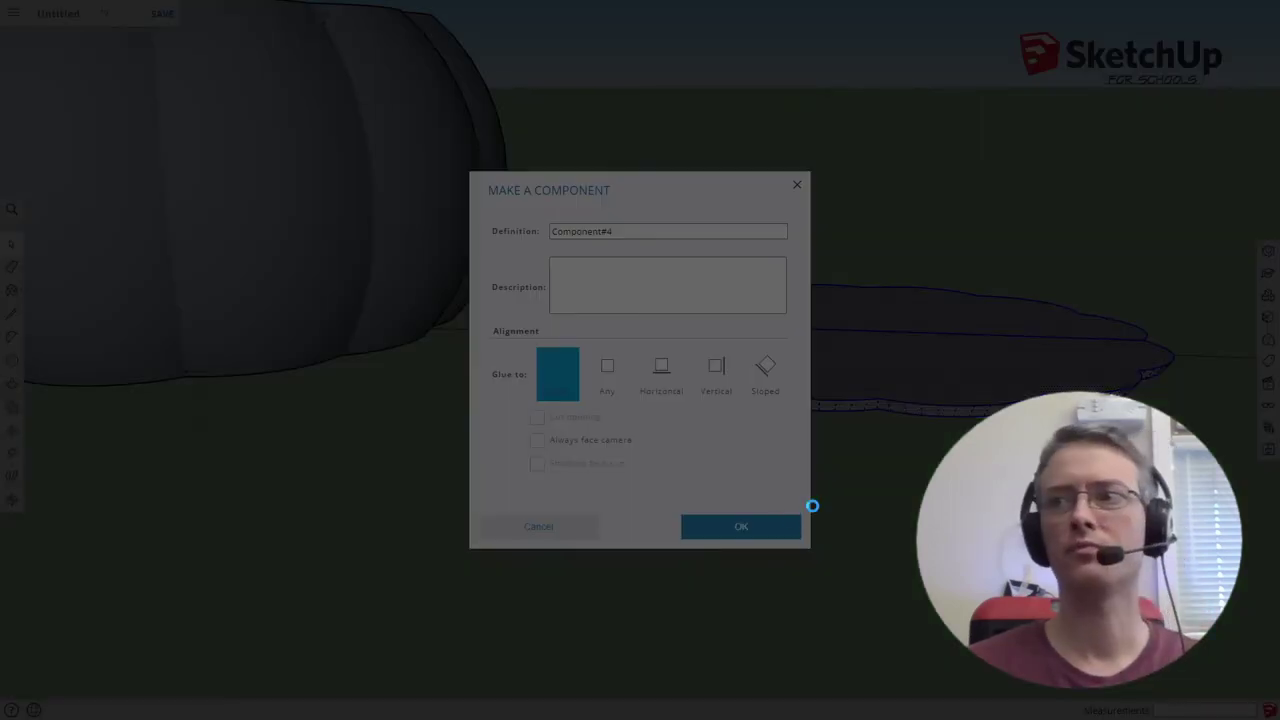
Scale the lid evenly about its centre to roughly 0.97 of its size.
{"action": "key", "text": "s"}
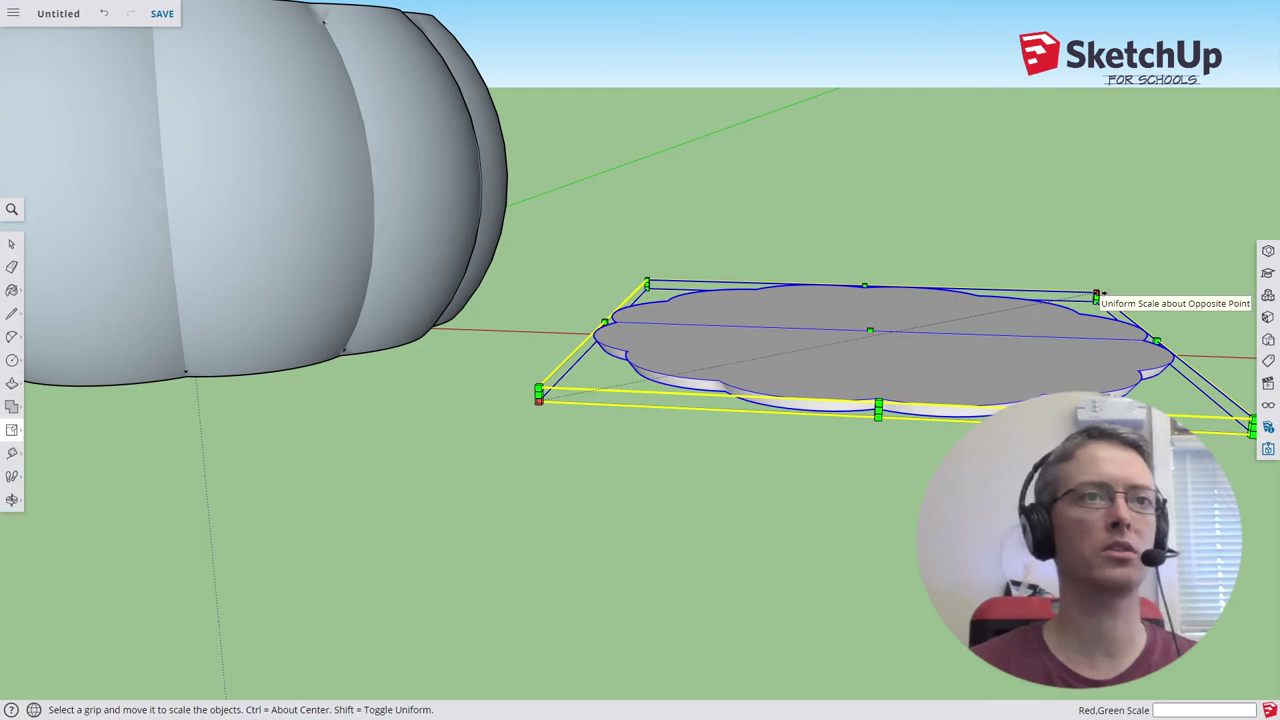
{"action": "key", "text": "ctrl"}
{"action": "key", "text": "ctrl"}
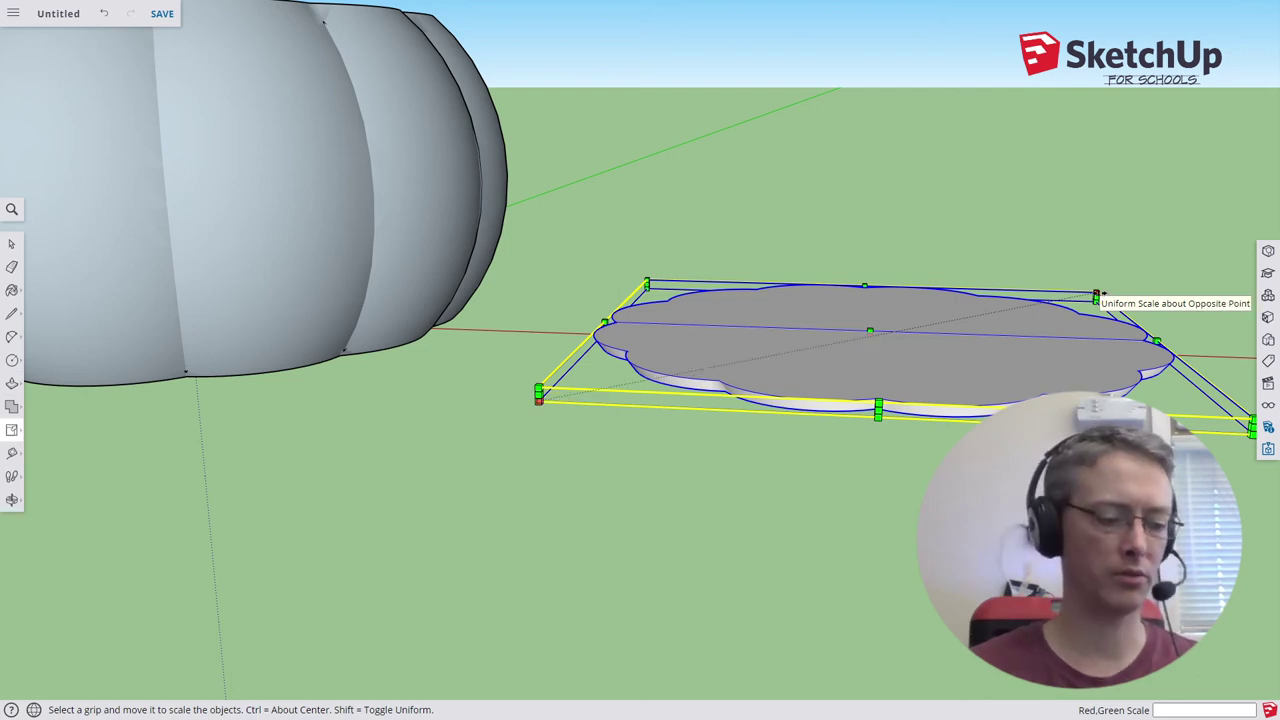
{"action": "left_click_drag", "start_coordinate": [1096, 297], "coordinate": [1088, 300]}
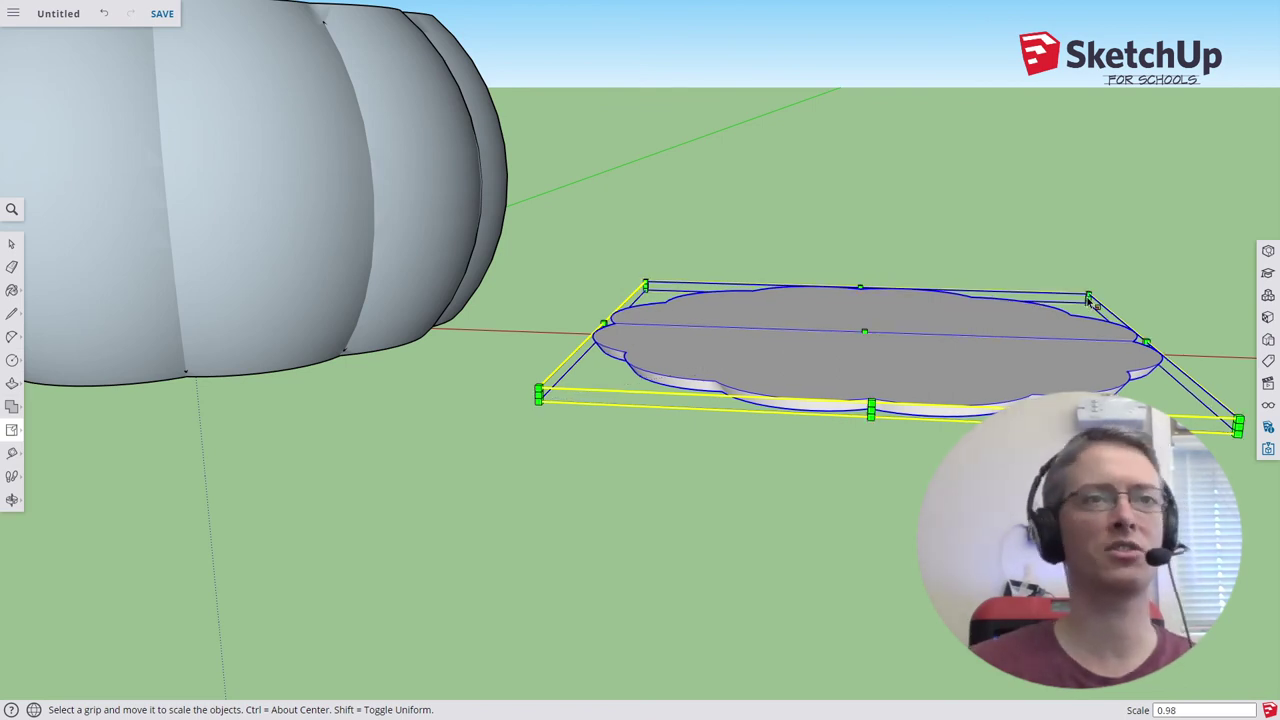
{"action": "scroll", "coordinate": [714, 360], "scroll_direction": "down", "scroll_amount": 3}
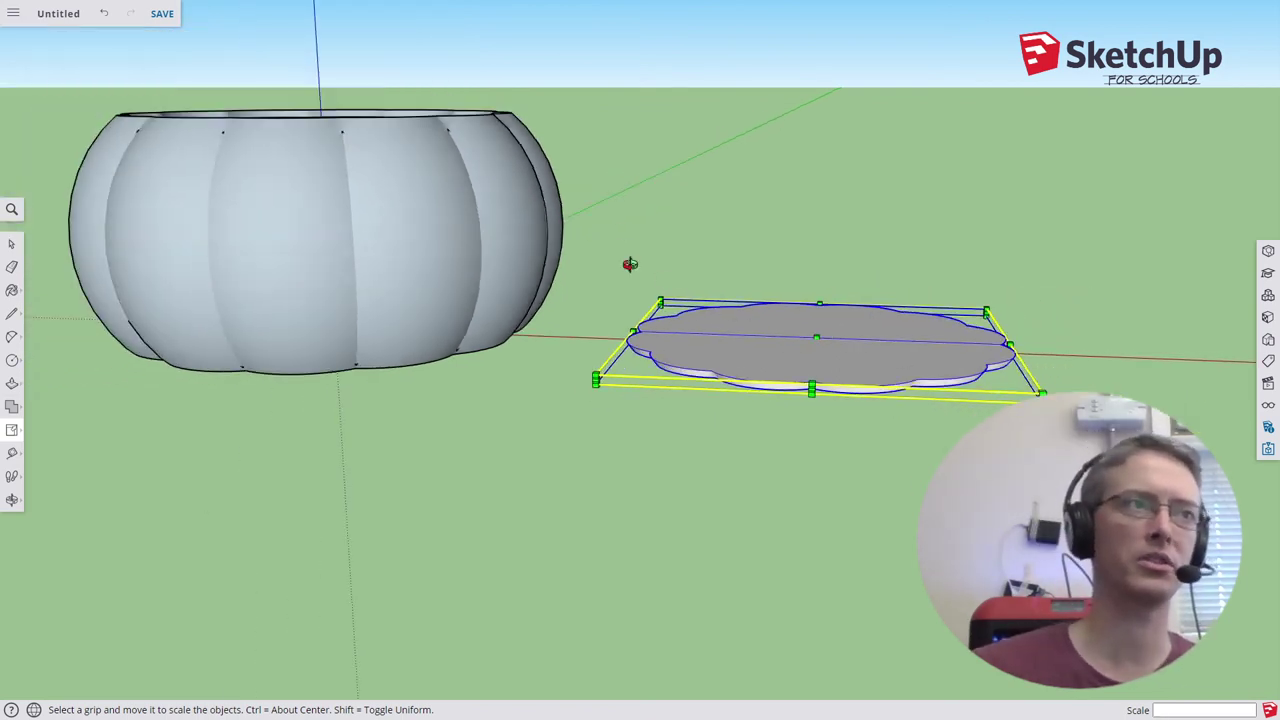
{"action": "middle_click_drag", "start_coordinate": [629, 264], "coordinate": [530, 175]}
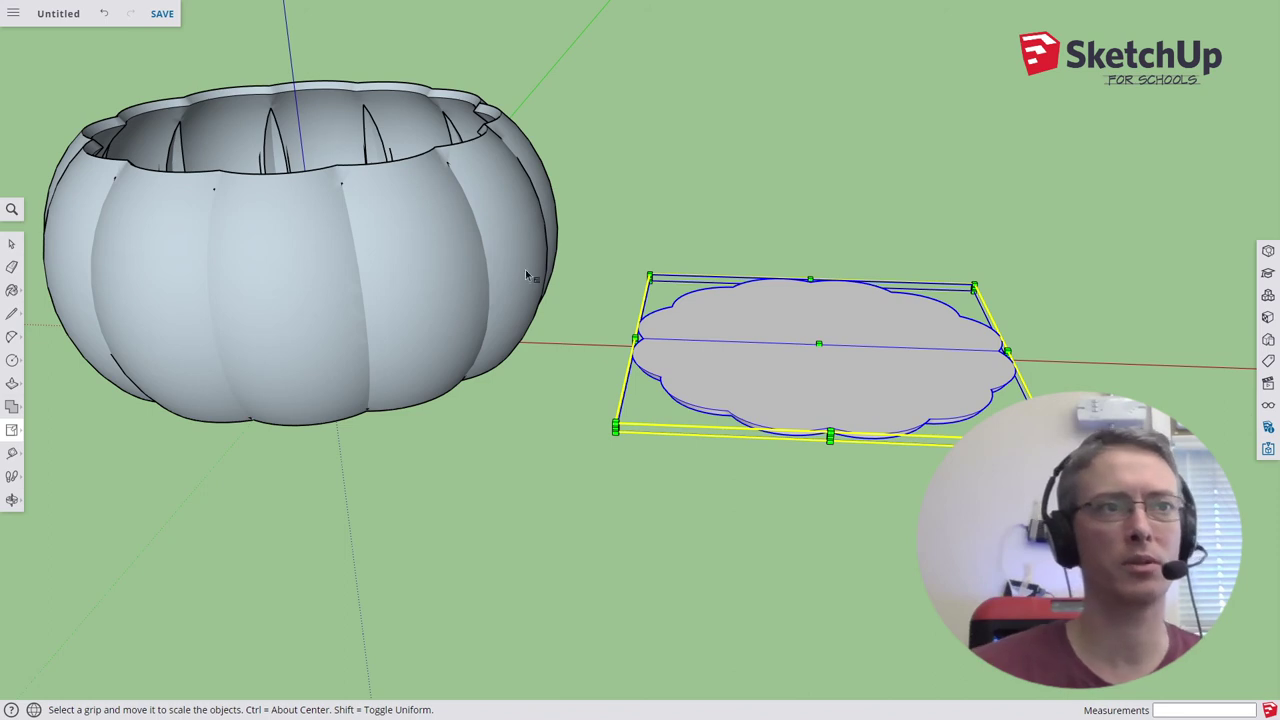
{"action": "key", "text": "space"}
Draw a small circle at the lid's centre and extrude it upward into a cylinder.
{"action": "key", "text": "Escape"}
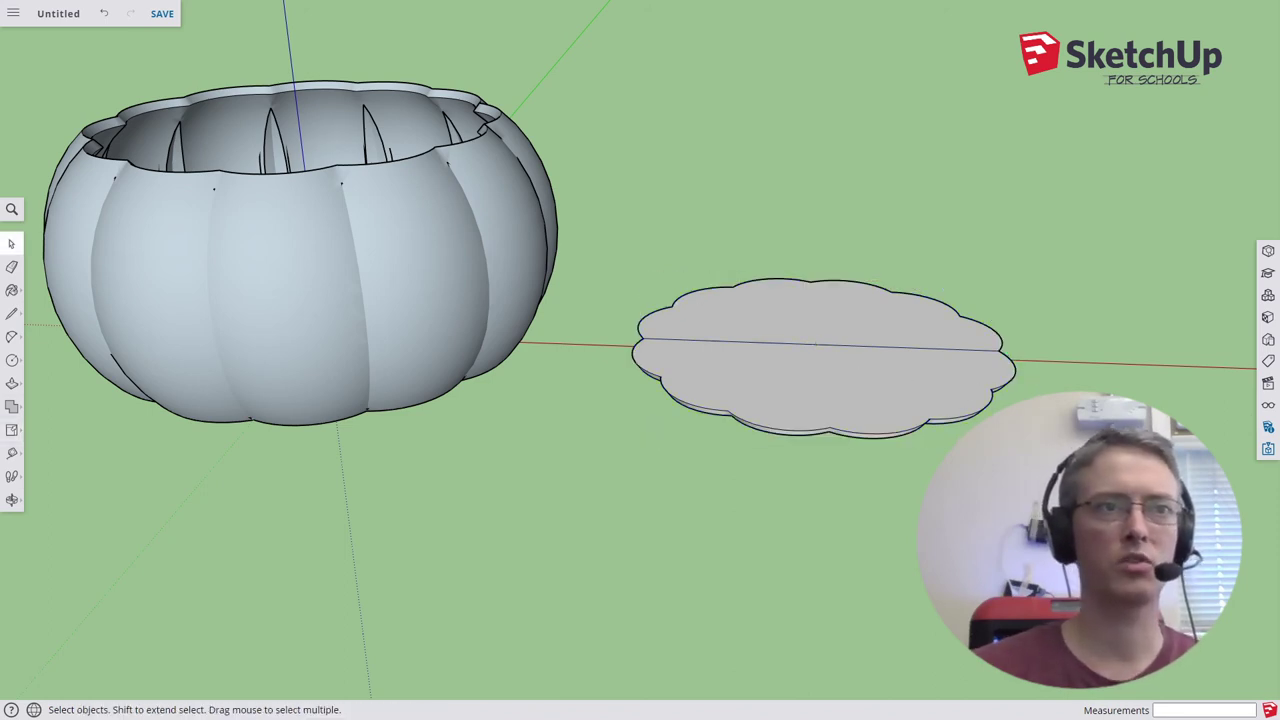
{"action": "key", "text": "c"}
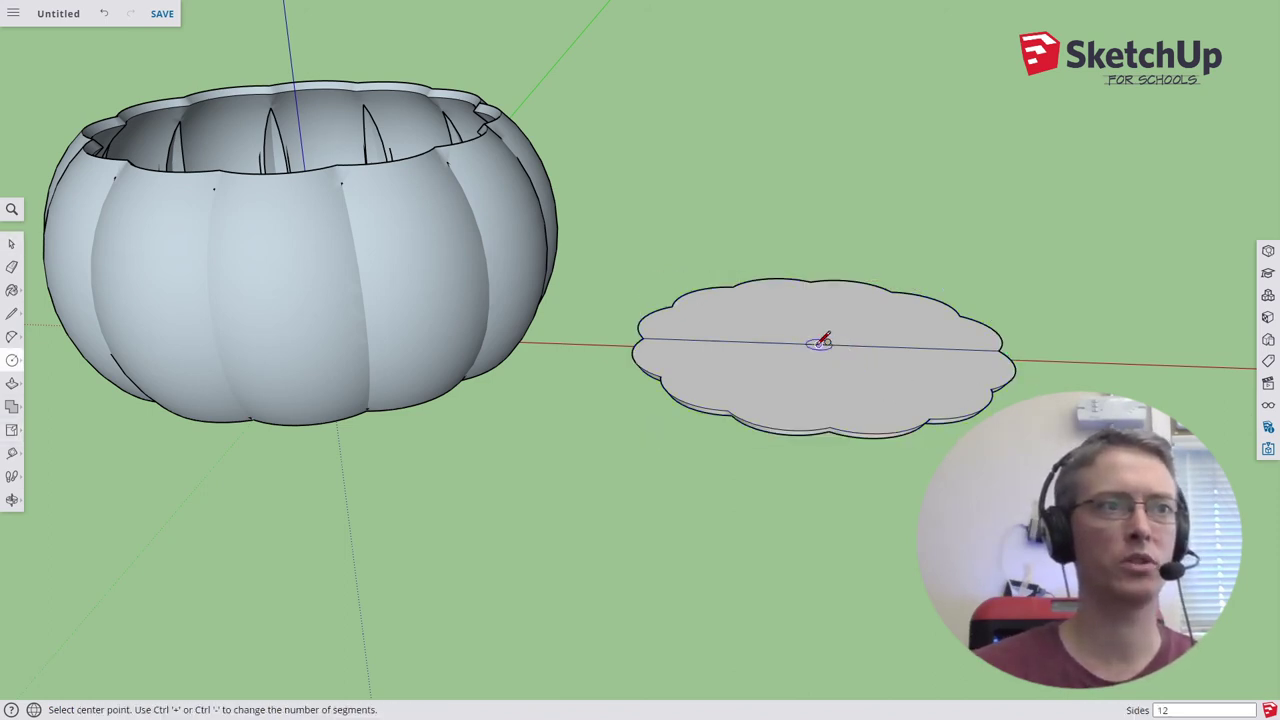
{"action": "left_click", "coordinate": [820, 343]}
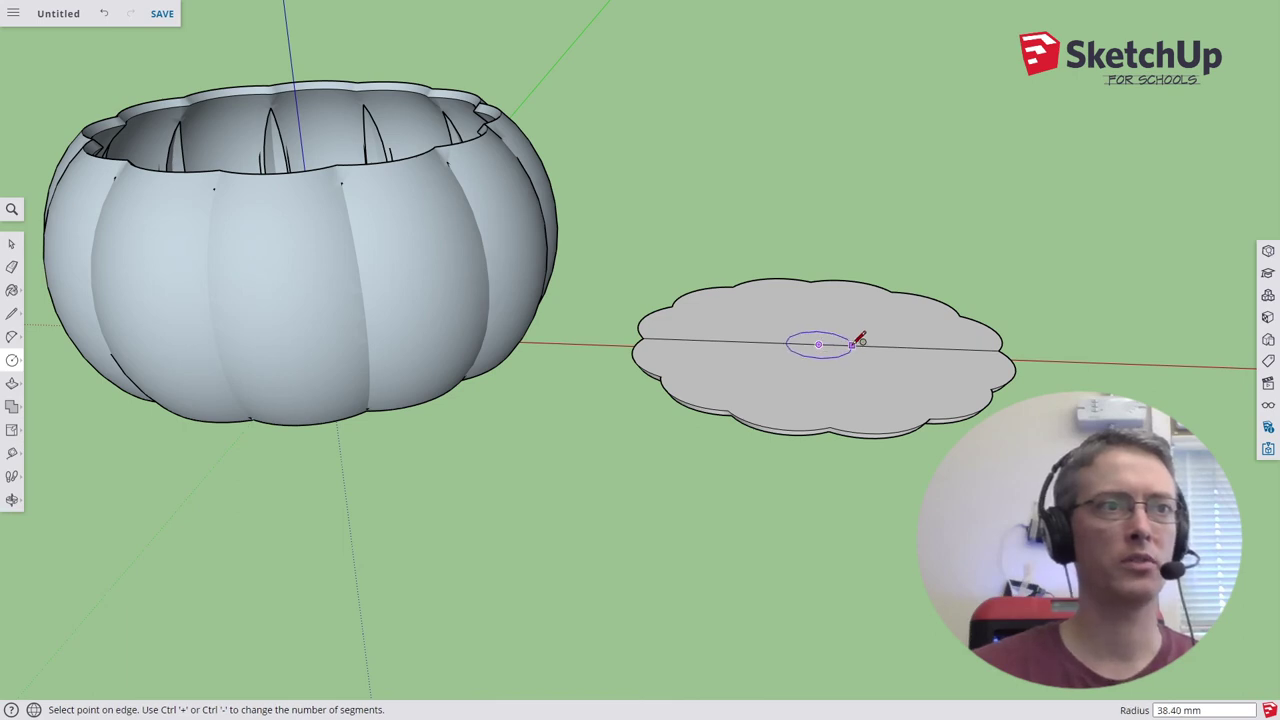
{"action": "left_click", "coordinate": [853, 345]}
{"action": "key", "text": "p"}
{"action": "left_click_drag", "start_coordinate": [824, 347], "coordinate": [841, 234]}
Taper the cylinder's top into a cone and shift the top sideways to tilt the knob.
{"action": "key", "text": "s"}
{"action": "left_click", "coordinate": [845, 240]}
{"action": "scroll", "coordinate": [841, 236], "scroll_direction": "up", "scroll_amount": 4}
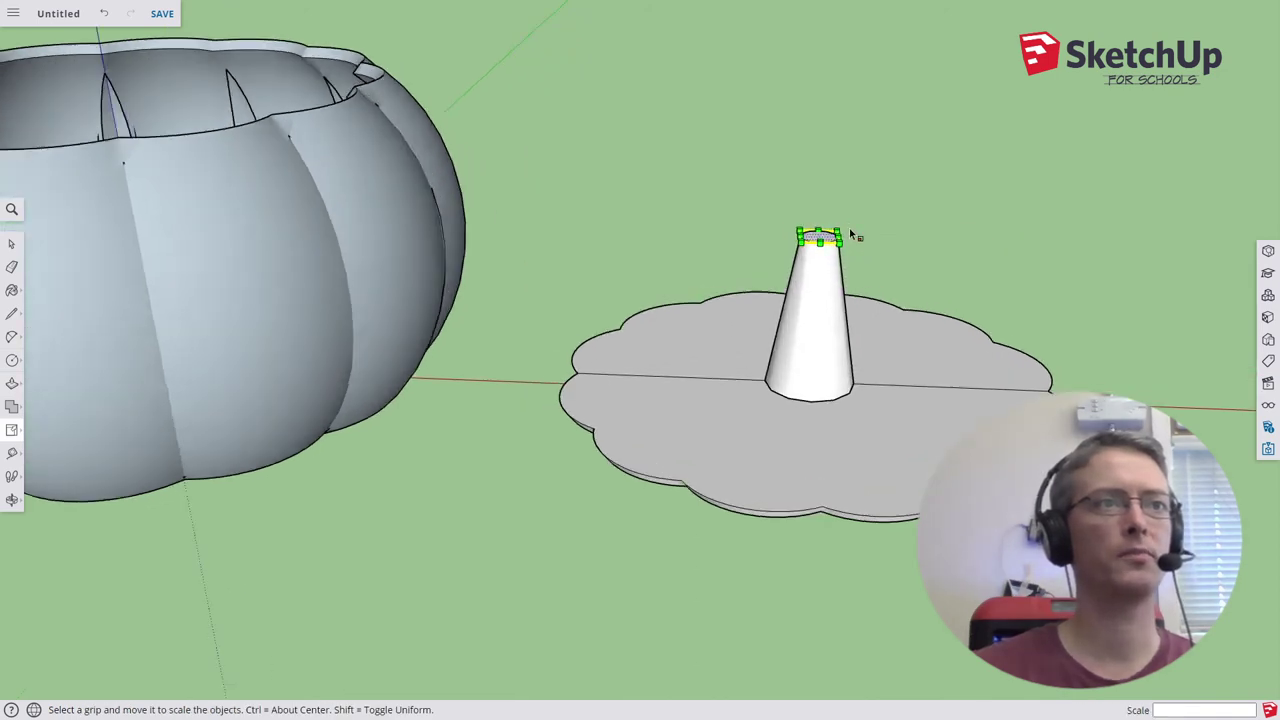
{"action": "scroll", "coordinate": [841, 240], "scroll_direction": "up", "scroll_amount": 2}
{"action": "key", "text": "m"}
{"action": "left_click", "coordinate": [806, 247]}
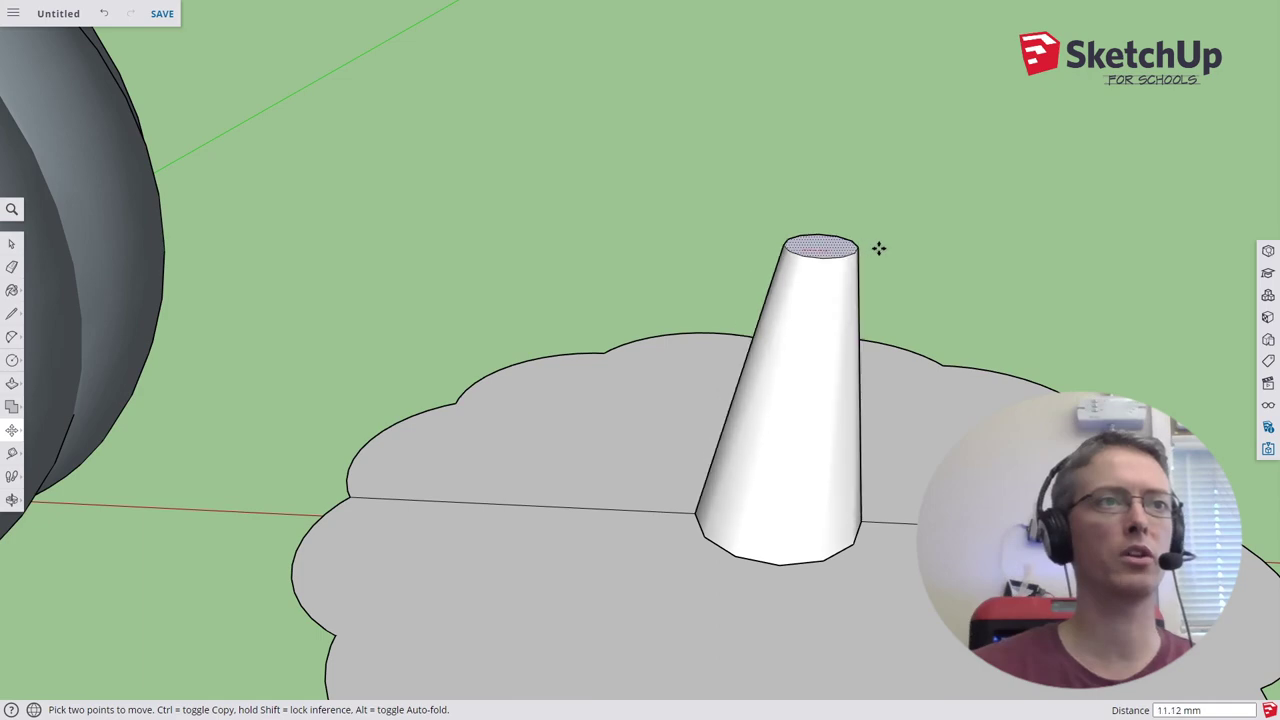
{"action": "left_click", "coordinate": [967, 273]}
{"action": "scroll", "coordinate": [900, 420], "scroll_direction": "down", "scroll_amount": 5}
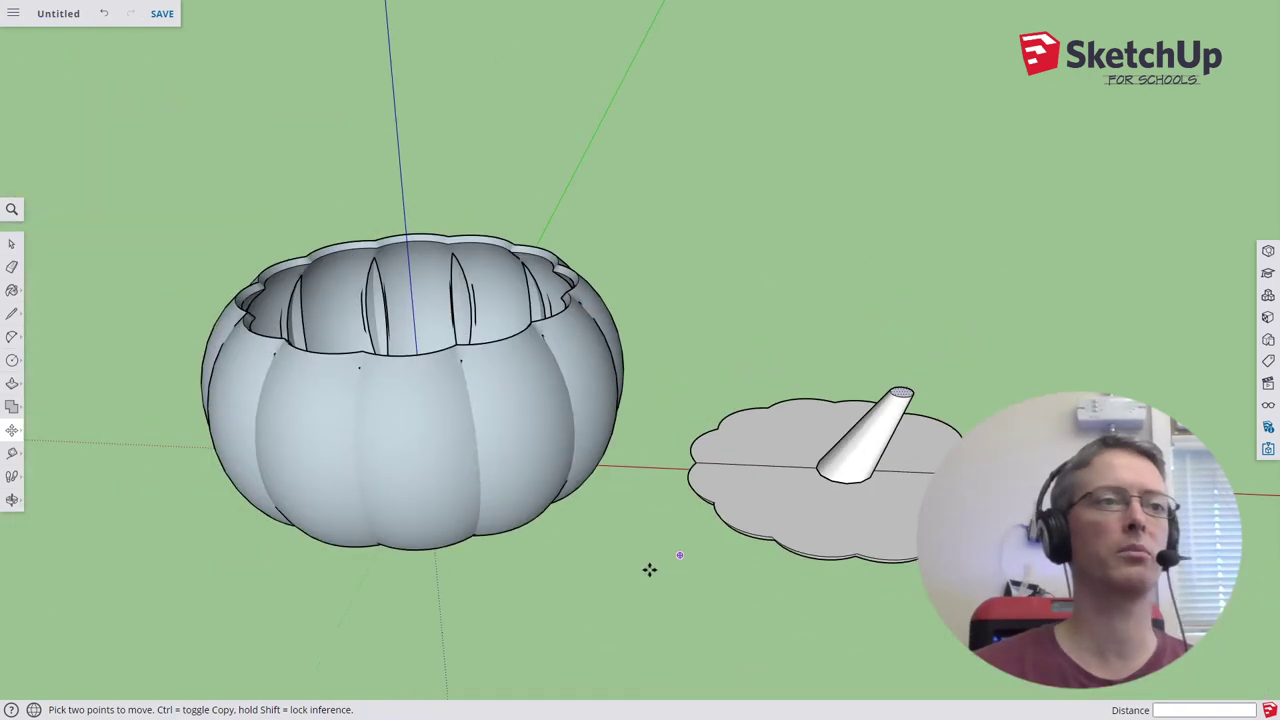
{"action": "middle_click_drag", "start_coordinate": [638, 573], "coordinate": [694, 526]}
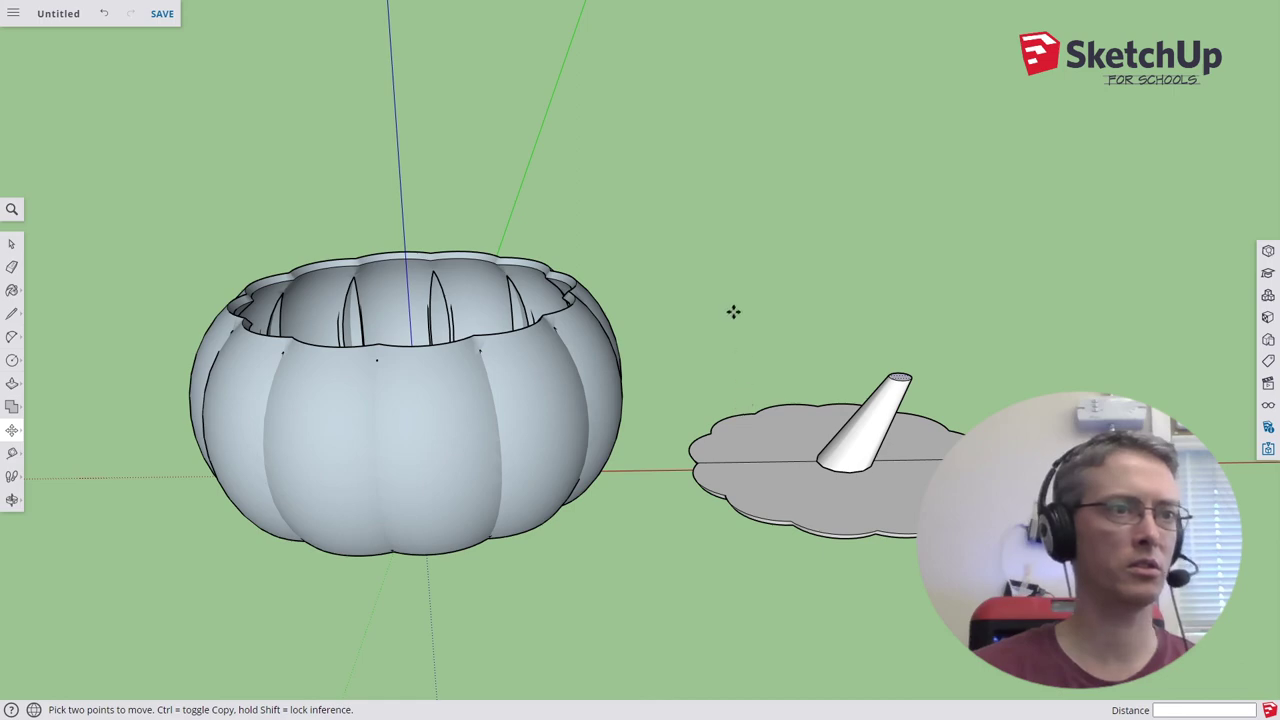
{"action": "middle_click_drag", "start_coordinate": [733, 312], "coordinate": [720, 514]}
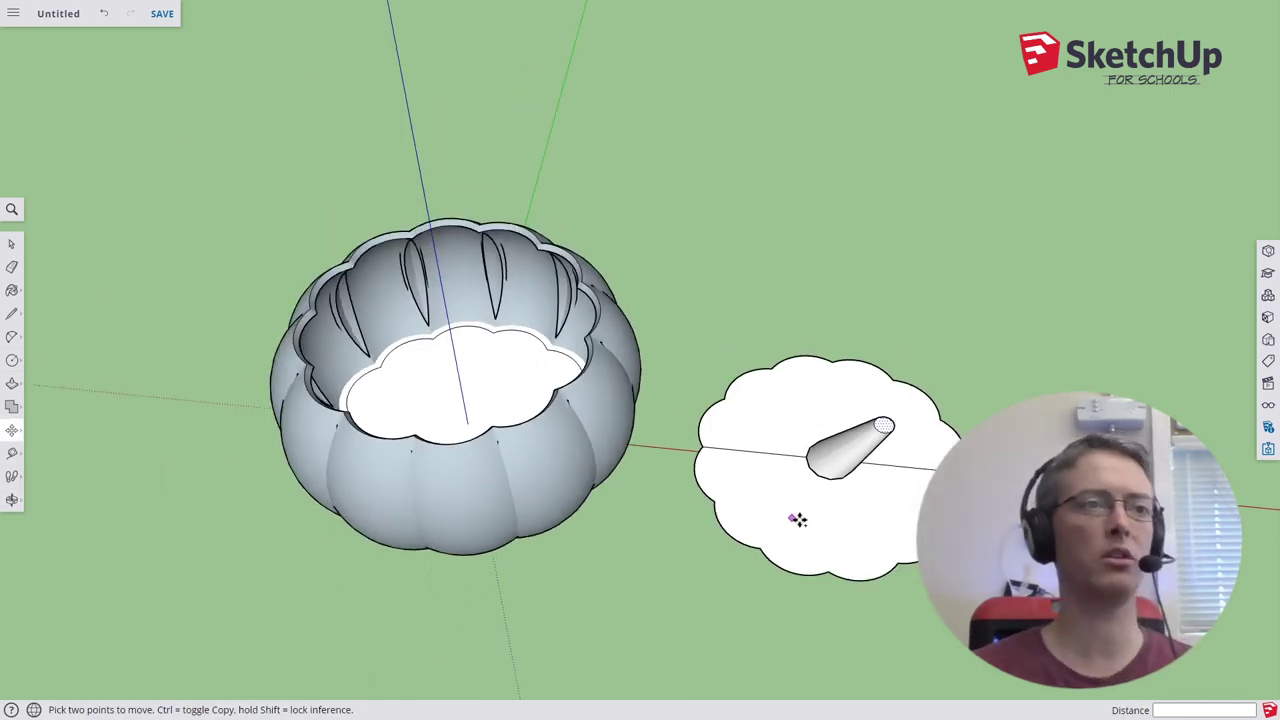
Select the bowl and lid together and scale them from a corner to 0.1.
{"action": "key", "text": "ctrl+a"}
{"action": "key", "text": "s"}
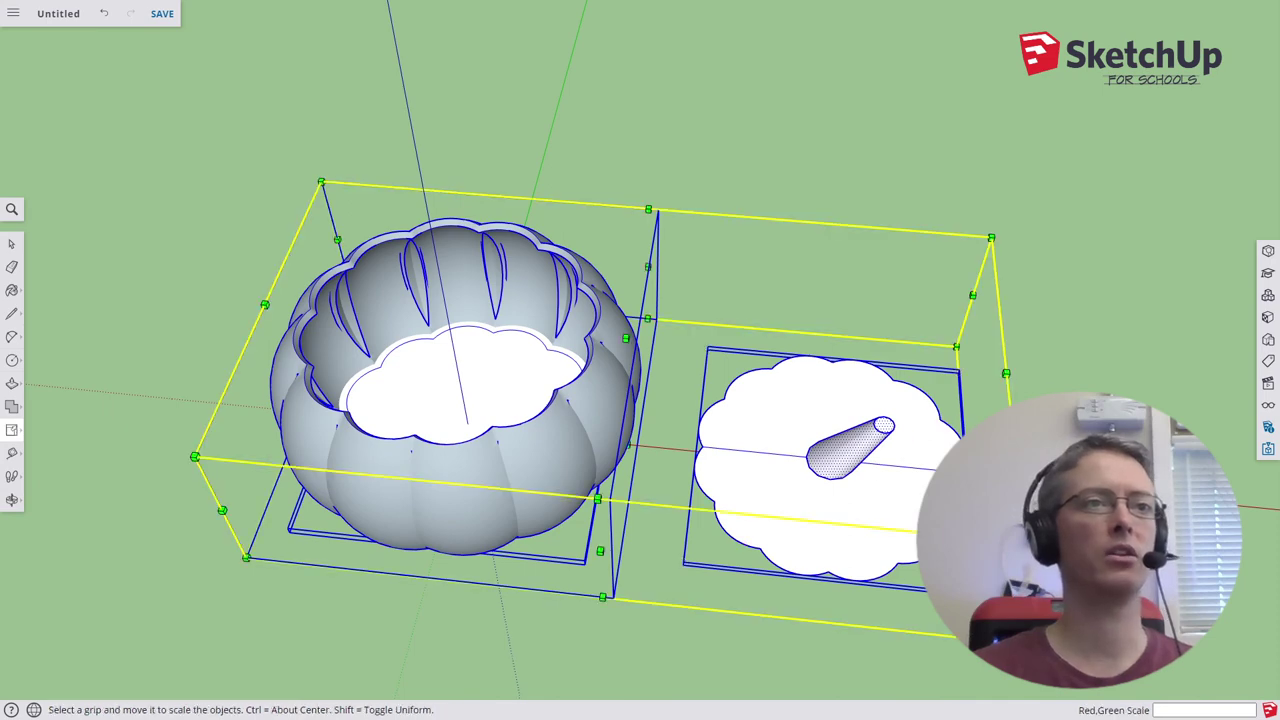
{"action": "middle_click_drag", "start_coordinate": [900, 340], "coordinate": [1063, 262]}
{"action": "left_click_drag", "start_coordinate": [1013, 283], "coordinate": [965, 296]}
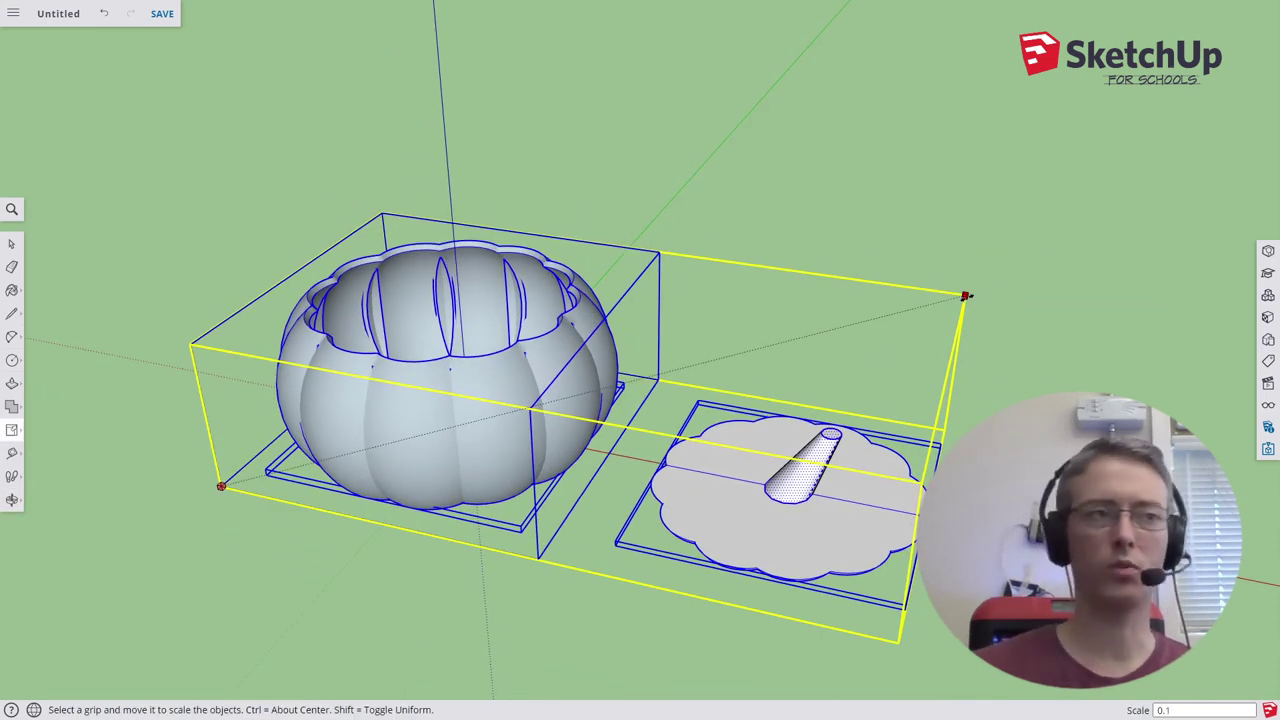
{"action": "type", "text": "0.1"}
{"action": "key", "text": "Return"}
{"action": "scroll", "coordinate": [200, 490], "scroll_direction": "up", "scroll_amount": 6}
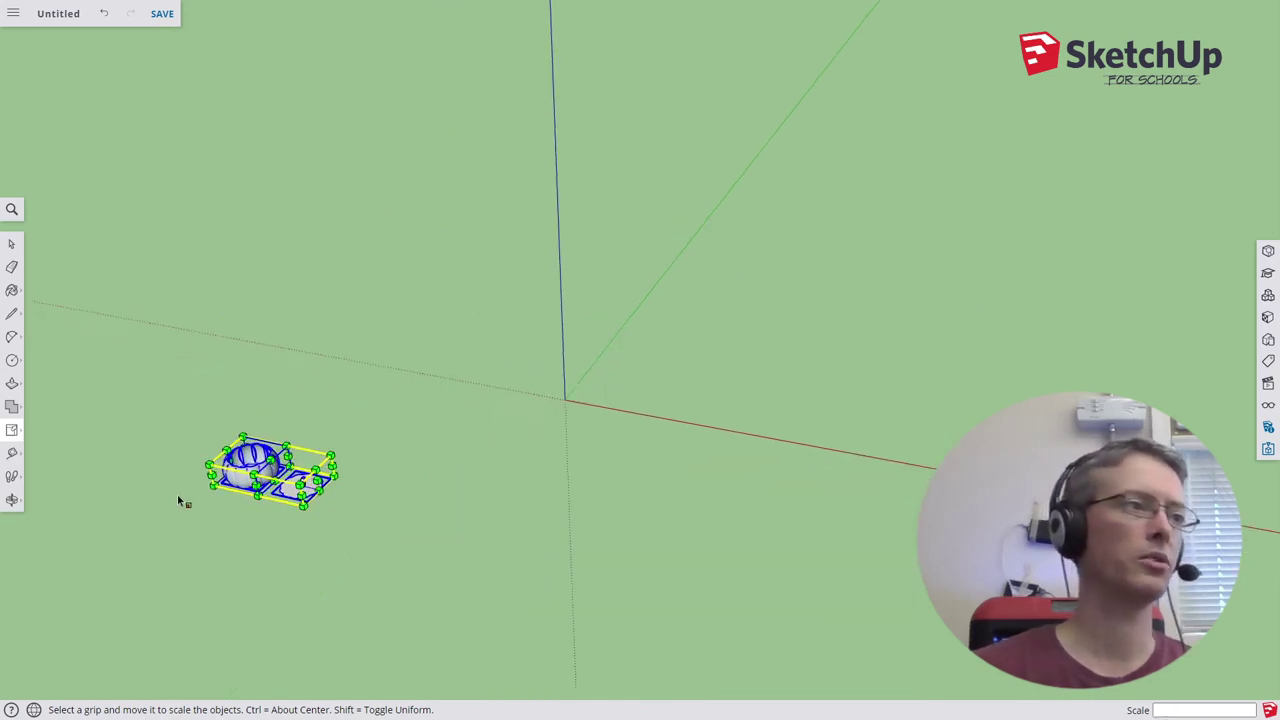
{"action": "scroll", "coordinate": [270, 485], "scroll_direction": "up", "scroll_amount": 8}
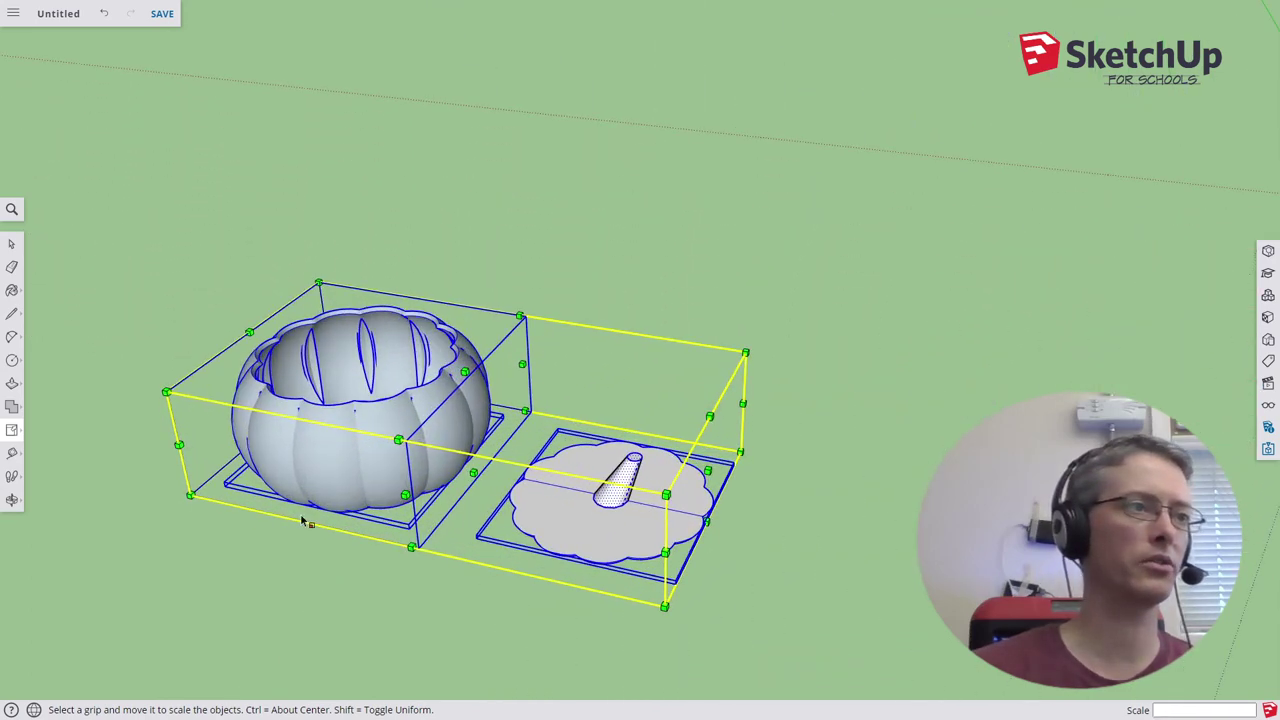
{"action": "middle_click_drag", "start_coordinate": [481, 521], "coordinate": [420, 515]}
Switch to the Dimension tool and cancel a first 40.00 mm attempt at the bowl's inner rim.
{"action": "key", "text": "t"}
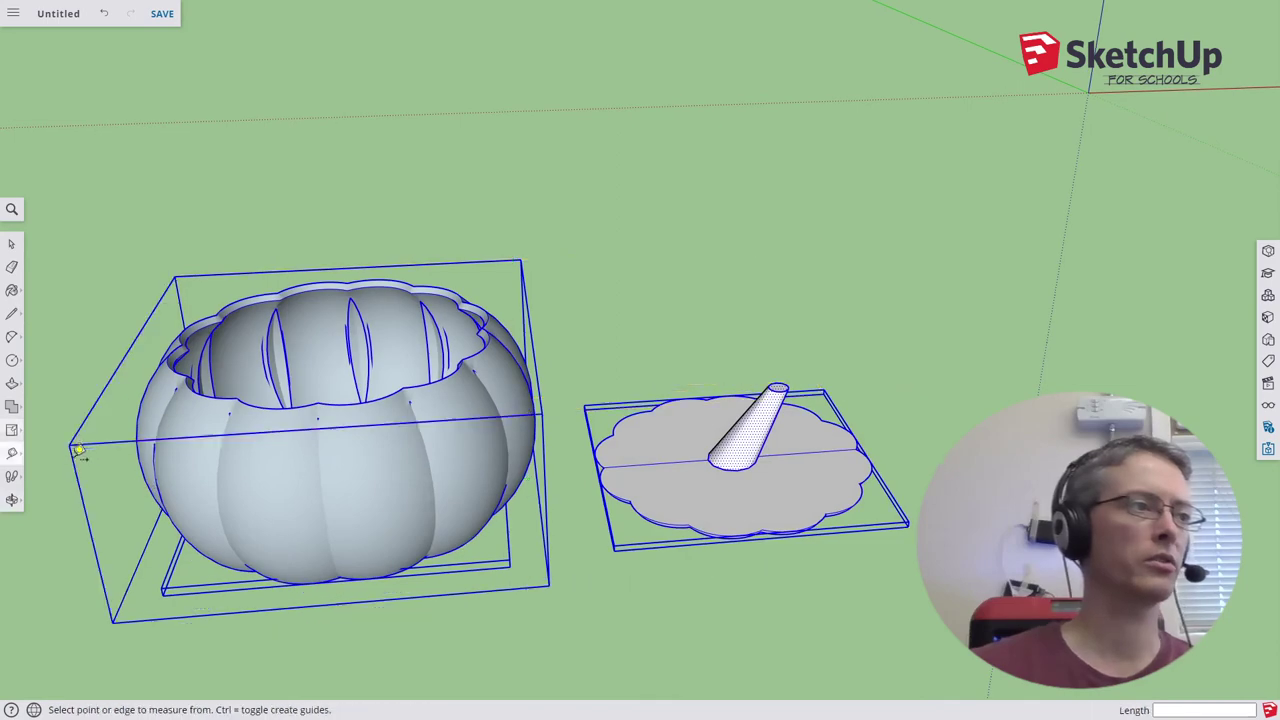
{"action": "middle_click_drag", "start_coordinate": [307, 338], "coordinate": [286, 531]}
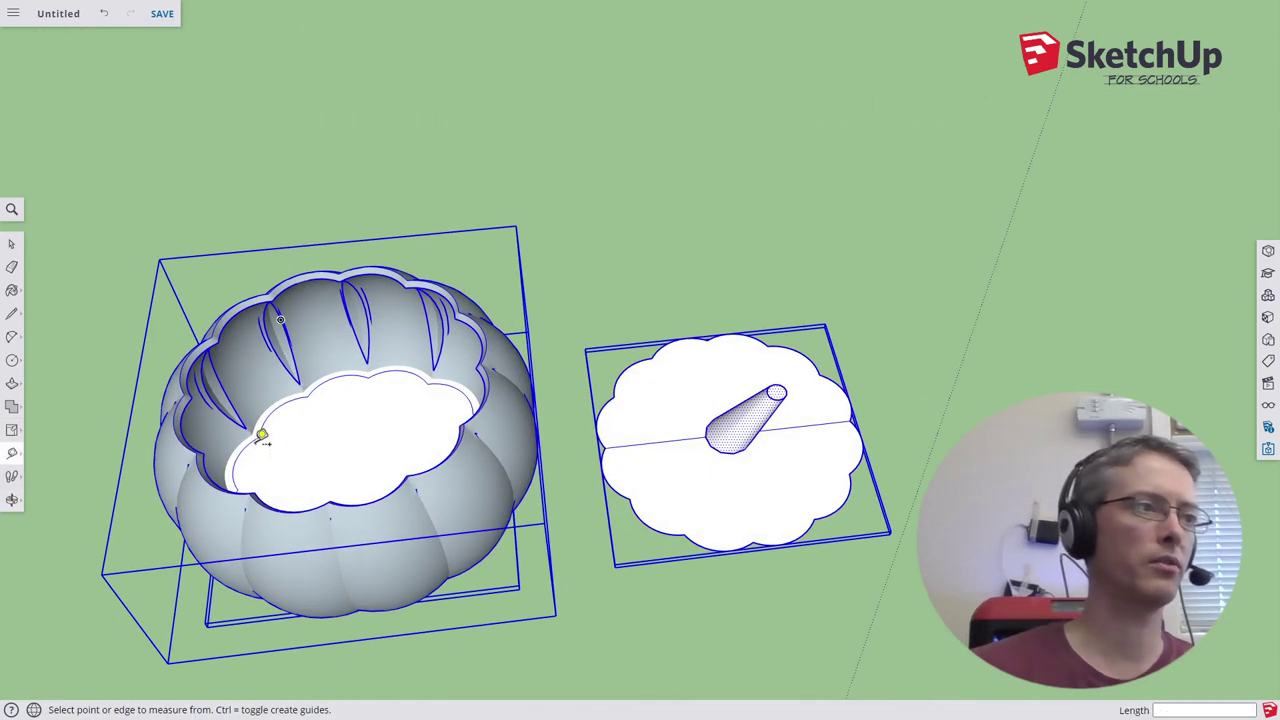
{"action": "middle_click_drag", "start_coordinate": [149, 394], "coordinate": [720, 537]}
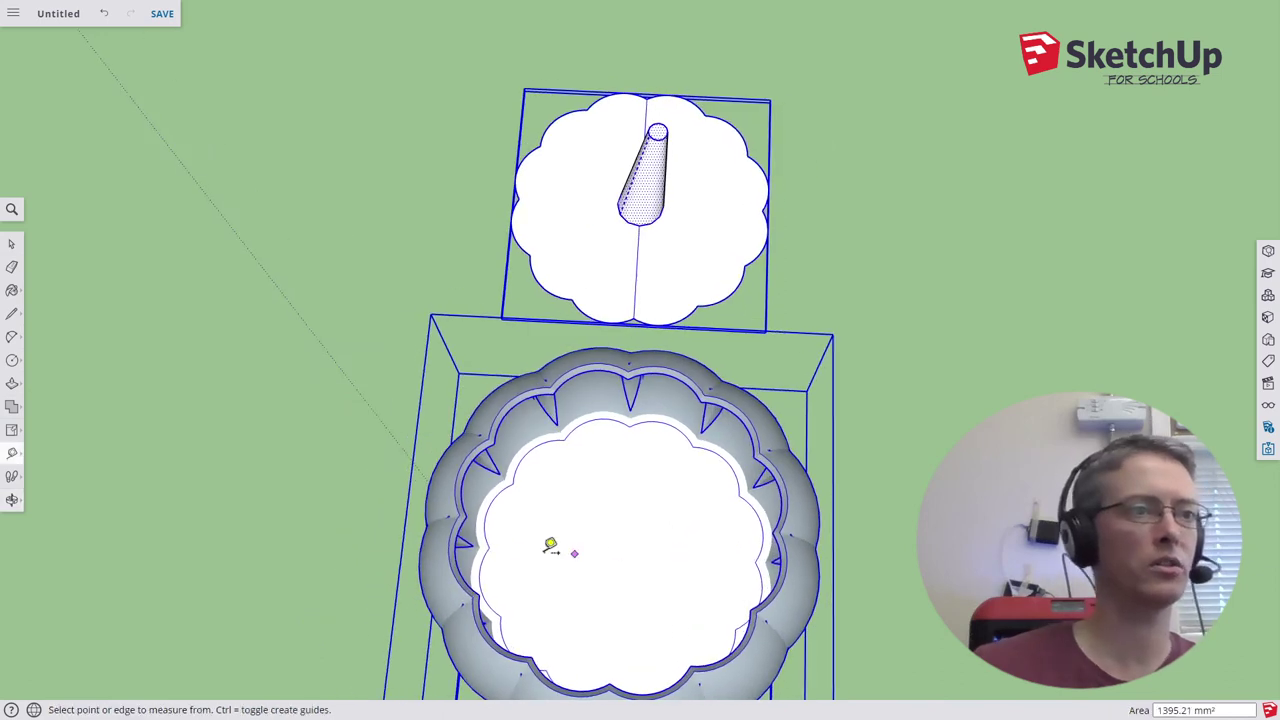
{"action": "left_click", "coordinate": [12, 455]}
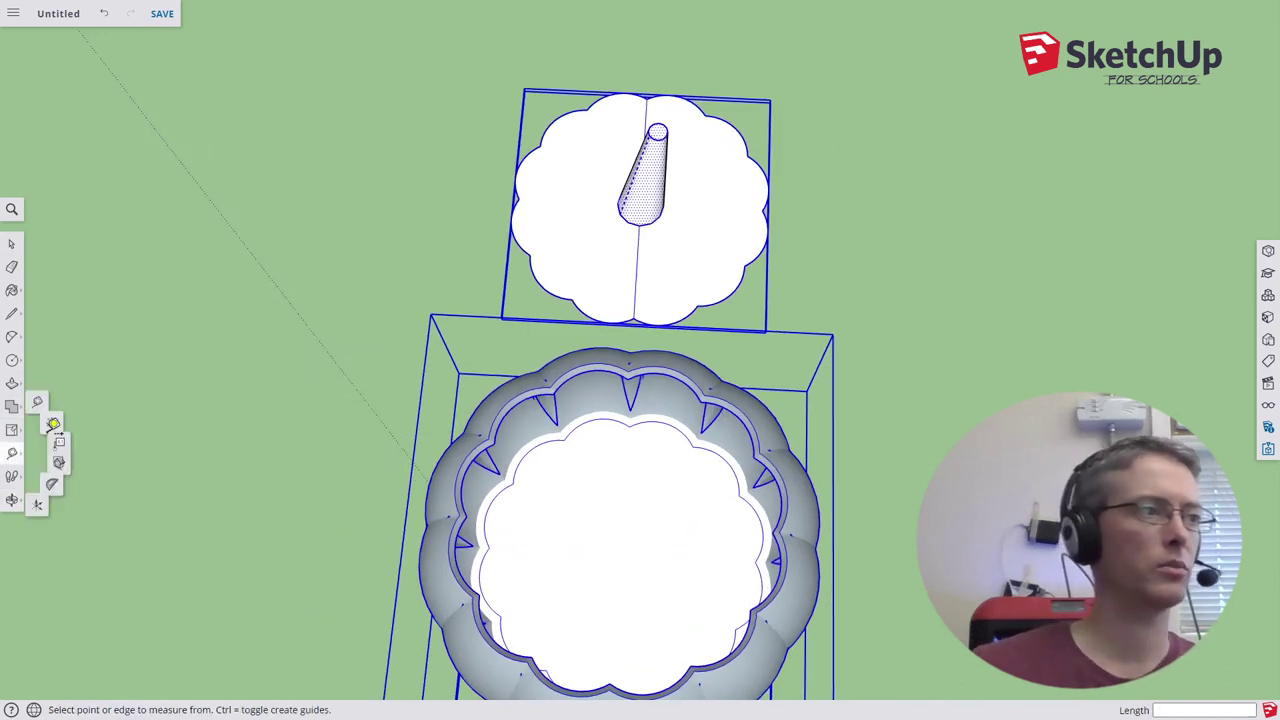
{"action": "left_click", "coordinate": [65, 420]}
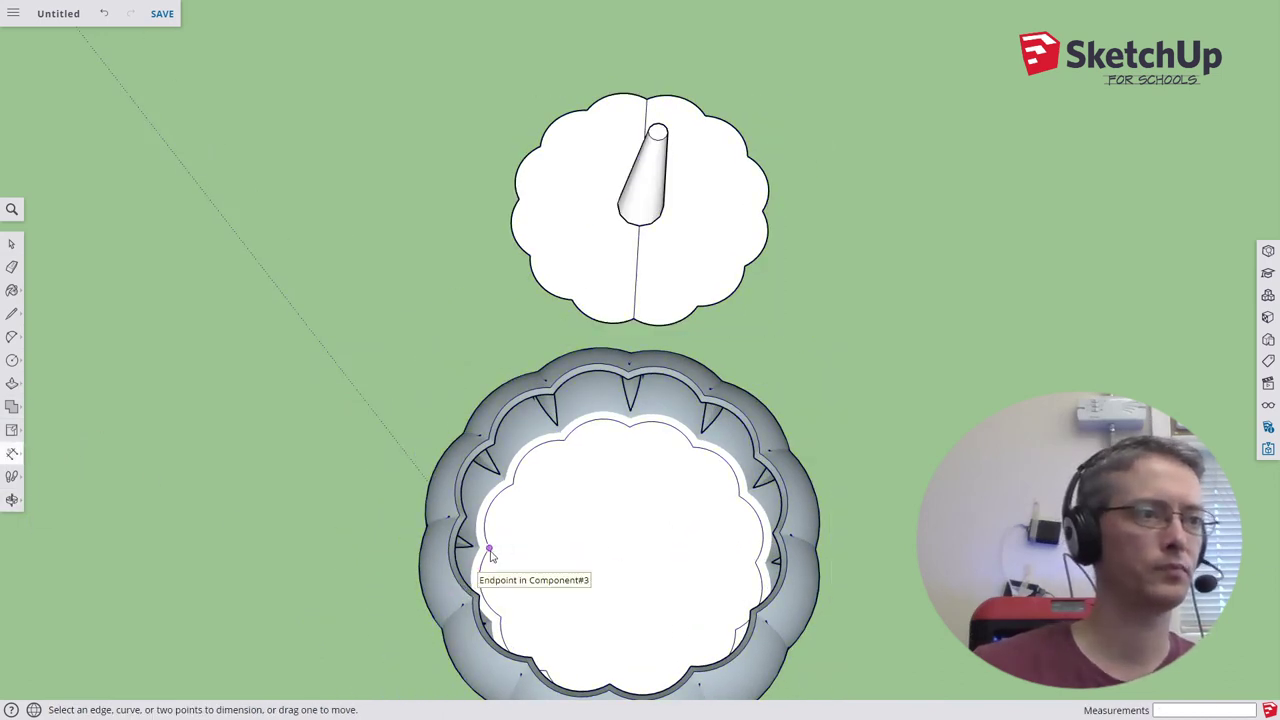
{"action": "left_click", "coordinate": [490, 549]}
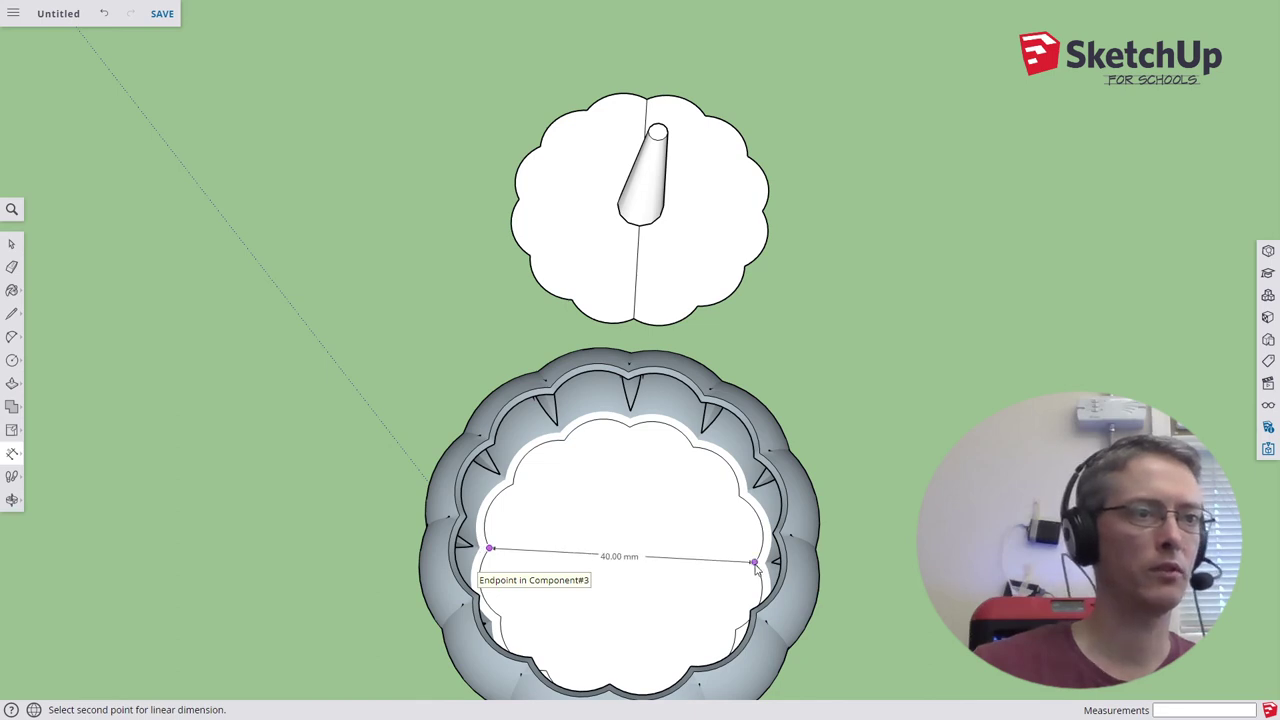
{"action": "key", "text": "Escape"}
Pick both edges of the bowl rim to start measuring its thickness.
{"action": "middle_click_drag", "start_coordinate": [821, 377], "coordinate": [703, 366]}
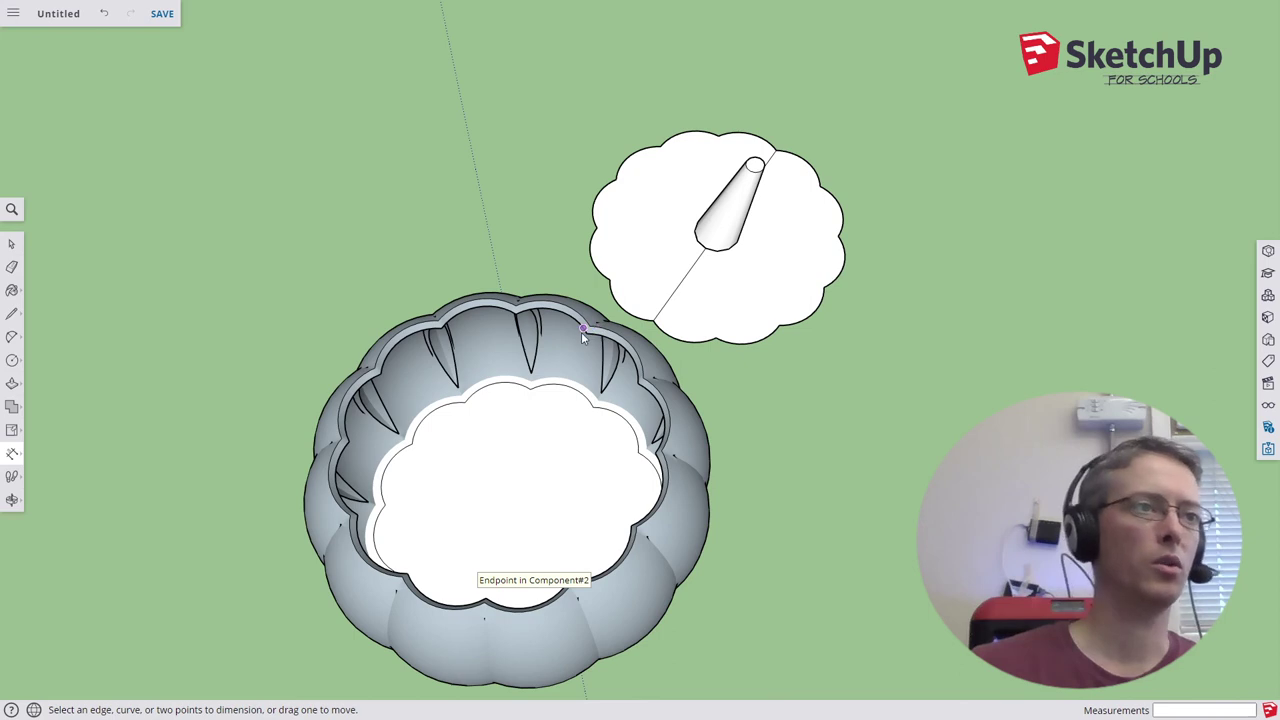
{"action": "scroll", "coordinate": [583, 335], "scroll_direction": "up", "scroll_amount": 4}
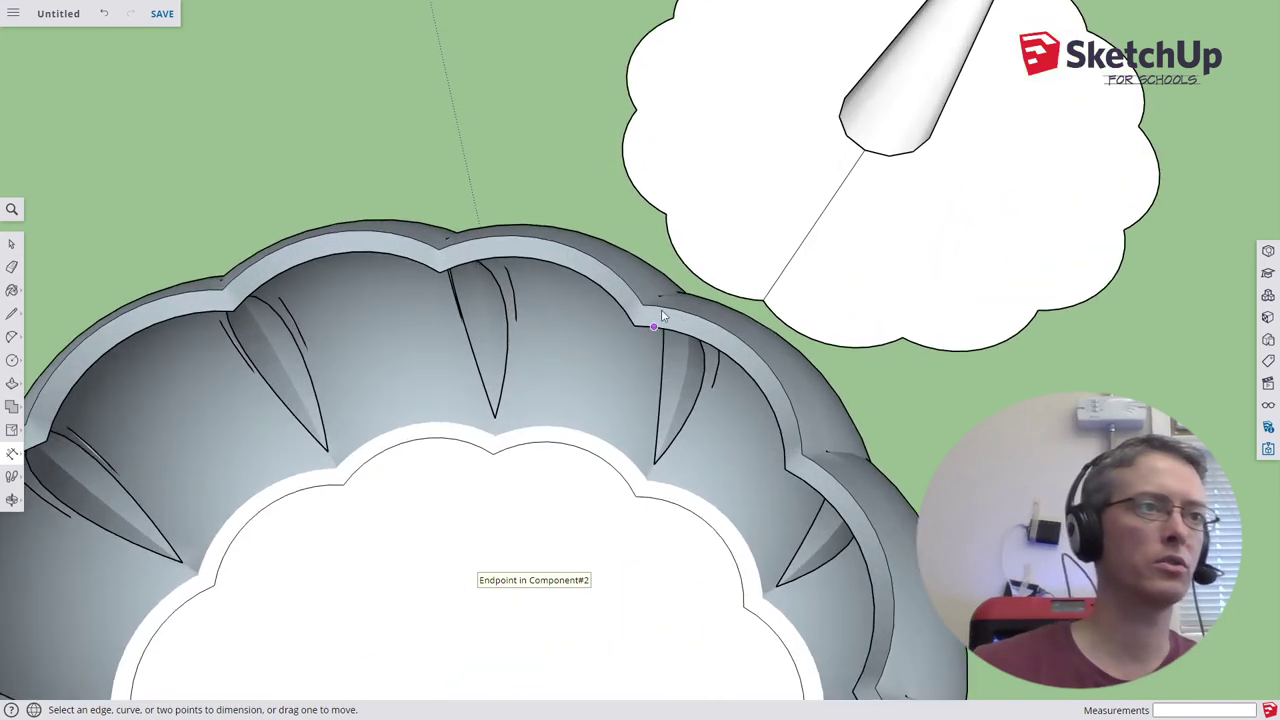
{"action": "left_click", "coordinate": [634, 324]}
{"action": "left_click", "coordinate": [642, 304]}
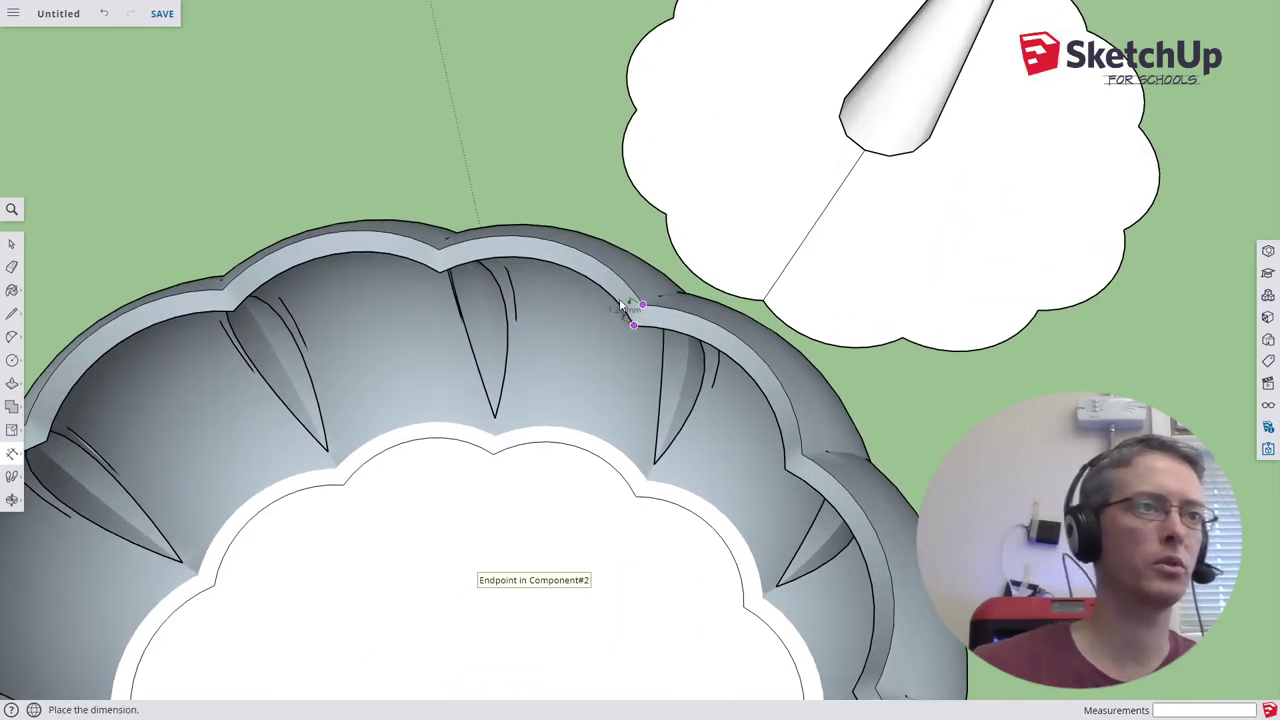
{"action": "scroll", "coordinate": [851, 398], "scroll_direction": "down", "scroll_amount": 5}
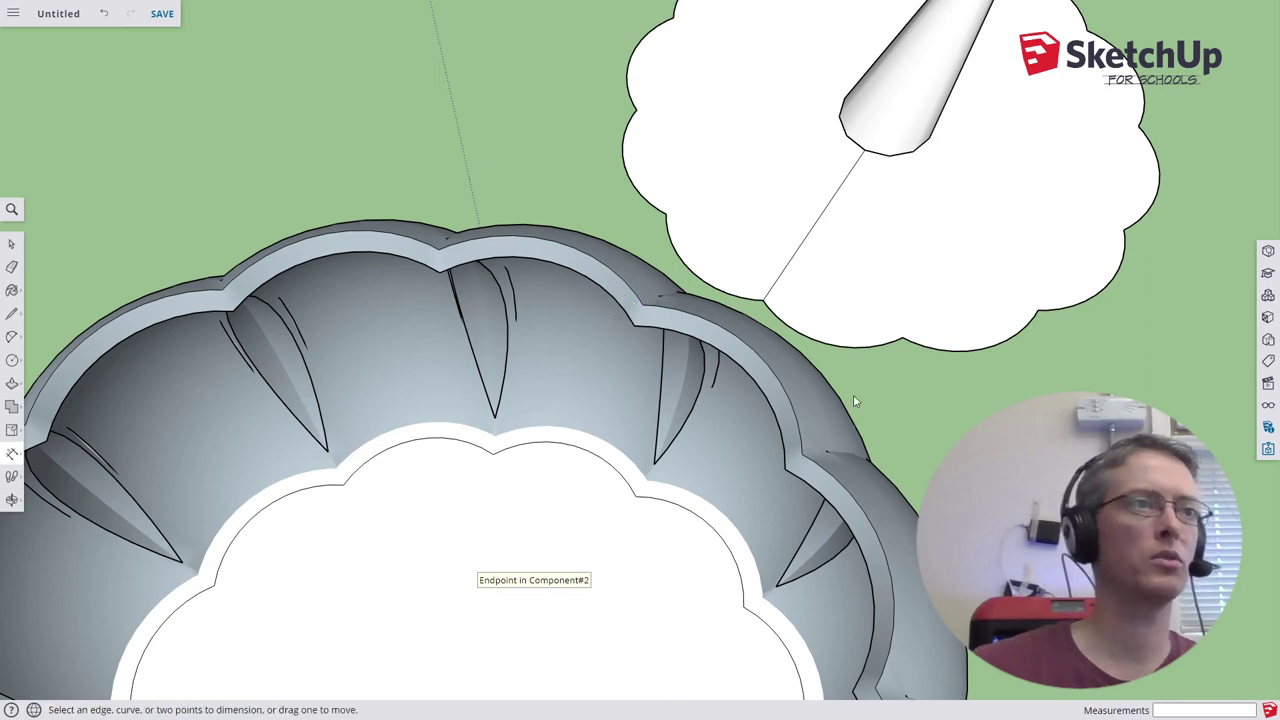
{"action": "middle_click_drag", "start_coordinate": [948, 400], "coordinate": [884, 468]}
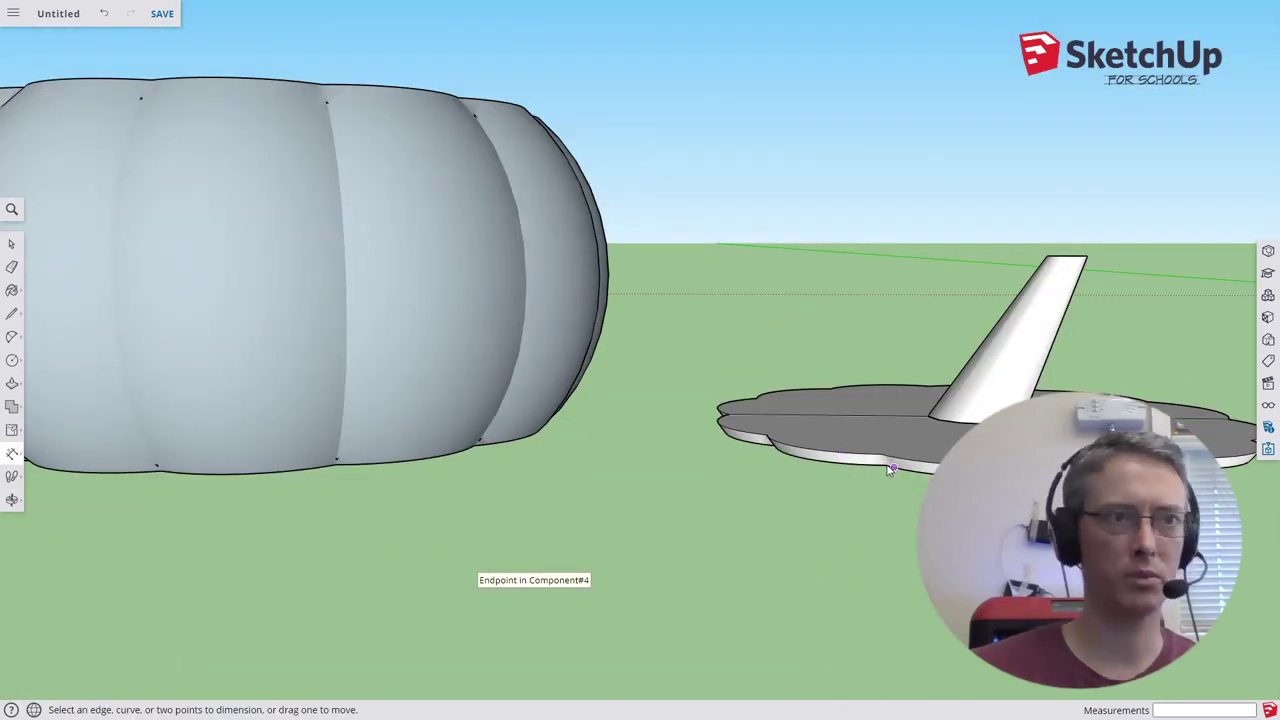
Dimension the lid edge's top and bottom corners as 0.89 mm and place the label beside it.
{"action": "left_click", "coordinate": [889, 469]}
{"action": "scroll", "coordinate": [887, 450], "scroll_direction": "up", "scroll_amount": 3}
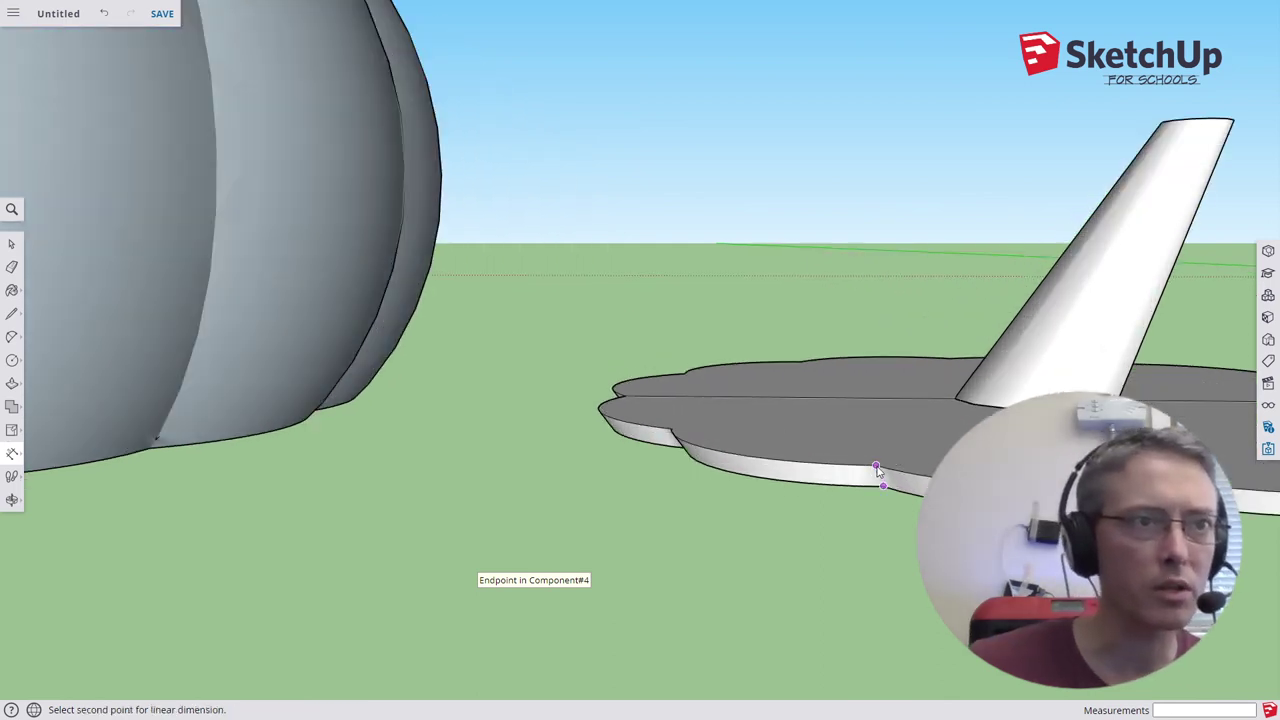
{"action": "left_click", "coordinate": [876, 467]}
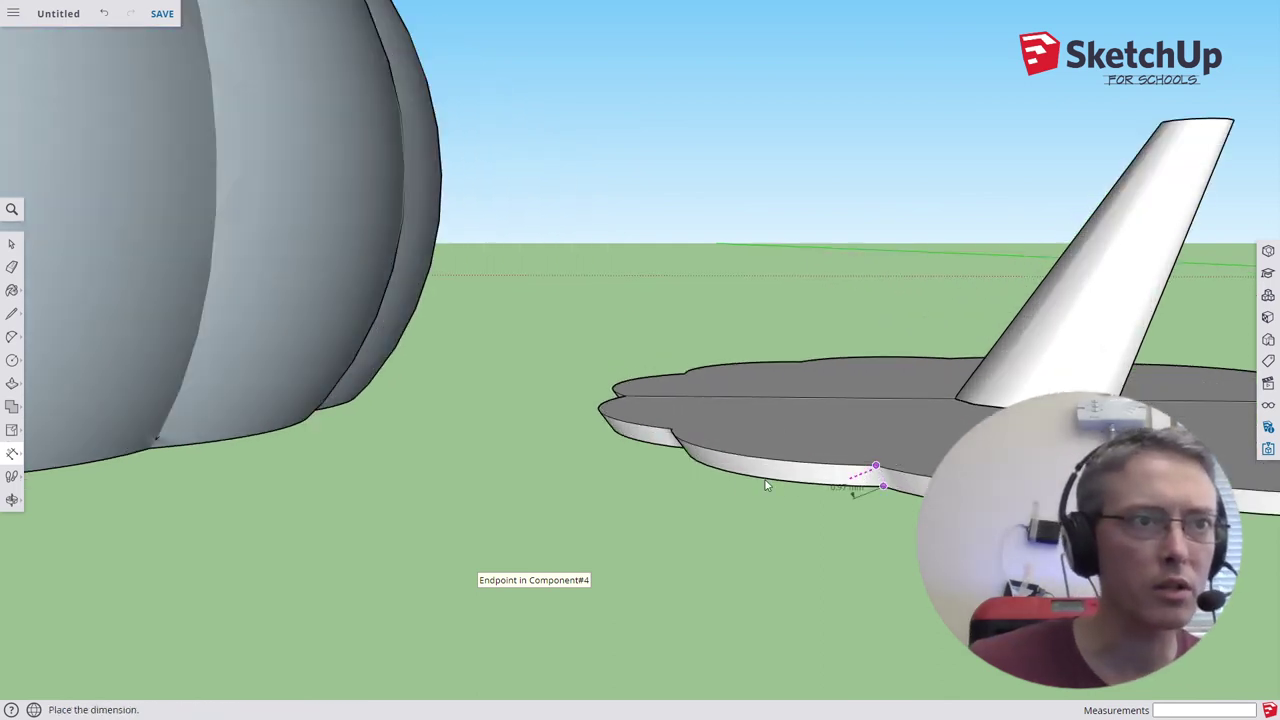
{"action": "left_click", "coordinate": [650, 485]}
{"action": "middle_click_drag", "start_coordinate": [748, 567], "coordinate": [903, 556]}
{"action": "scroll", "coordinate": [903, 556], "scroll_direction": "down", "scroll_amount": 5}
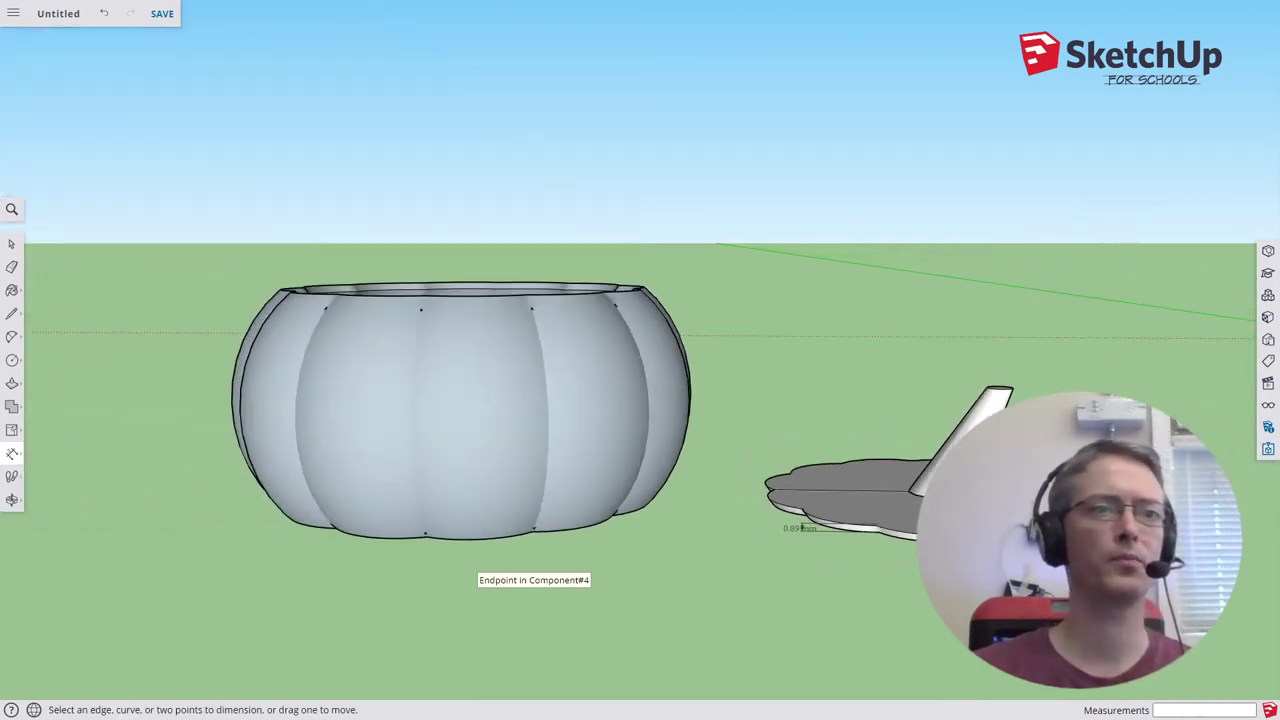
{"action": "middle_click_drag", "start_coordinate": [903, 556], "coordinate": [860, 525]}
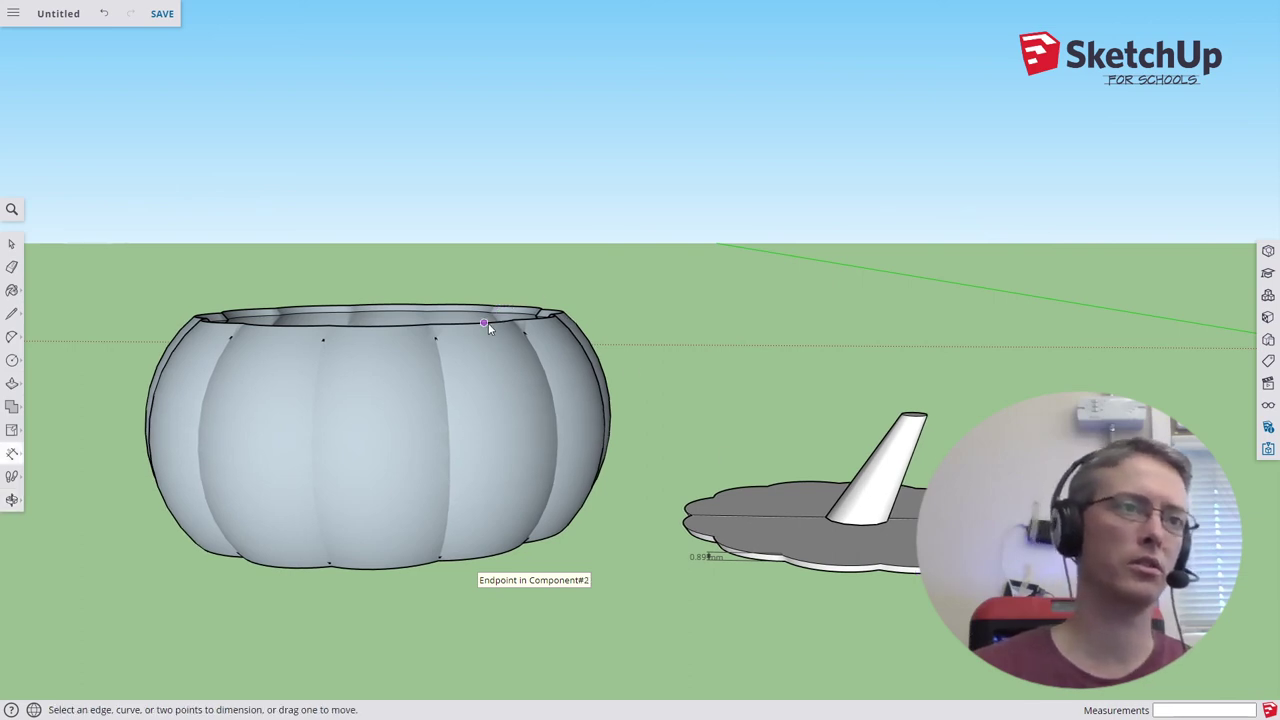
{"action": "scroll", "coordinate": [484, 327], "scroll_direction": "down", "scroll_amount": 3}
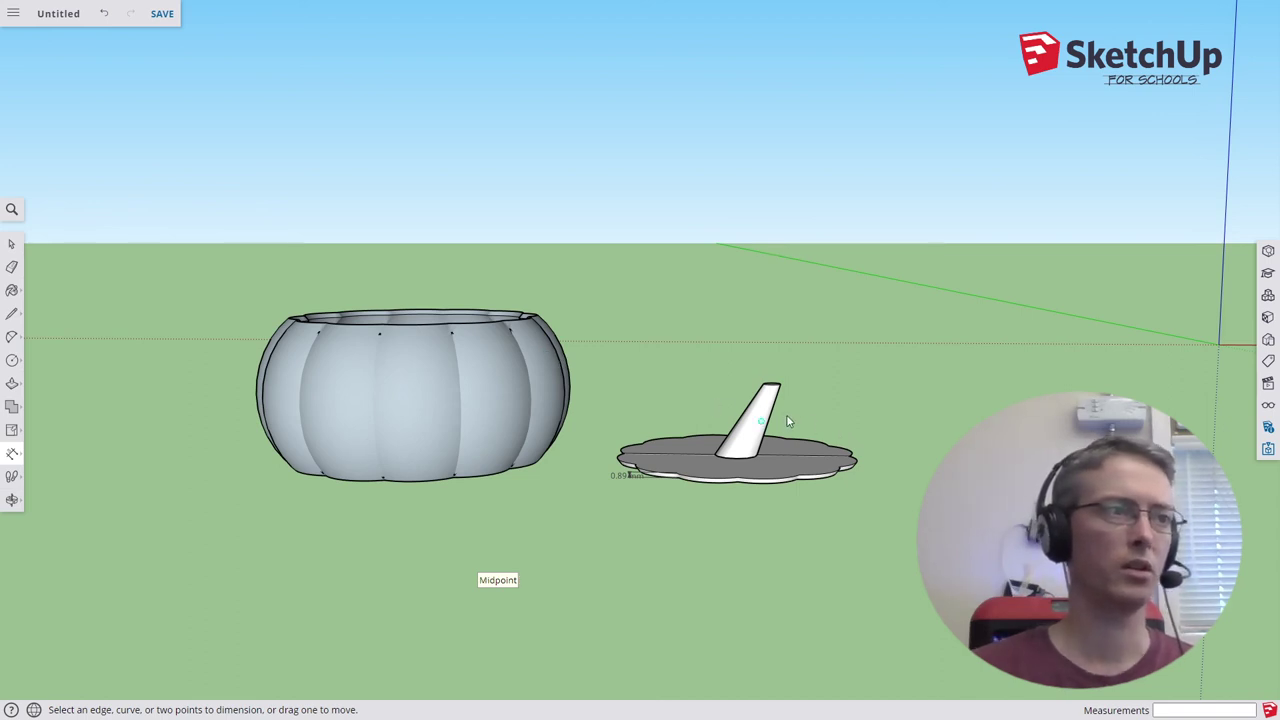
{"action": "middle_click_drag", "start_coordinate": [623, 280], "coordinate": [611, 476]}
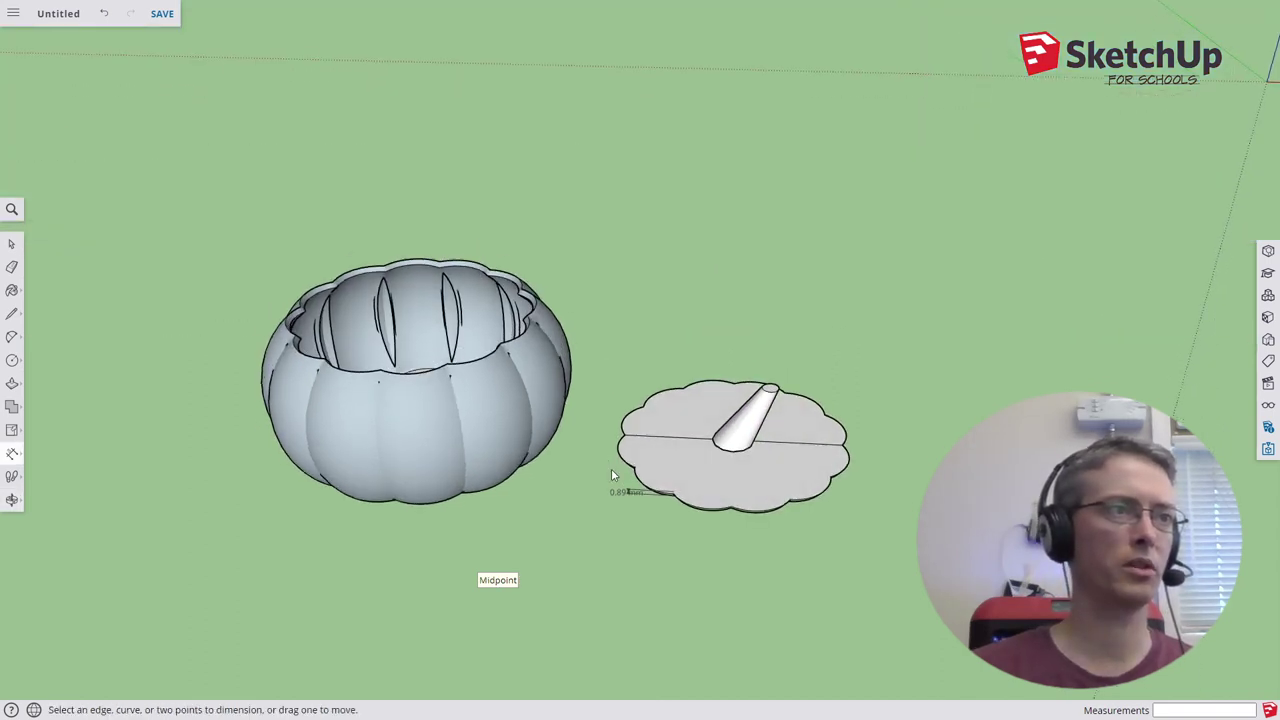